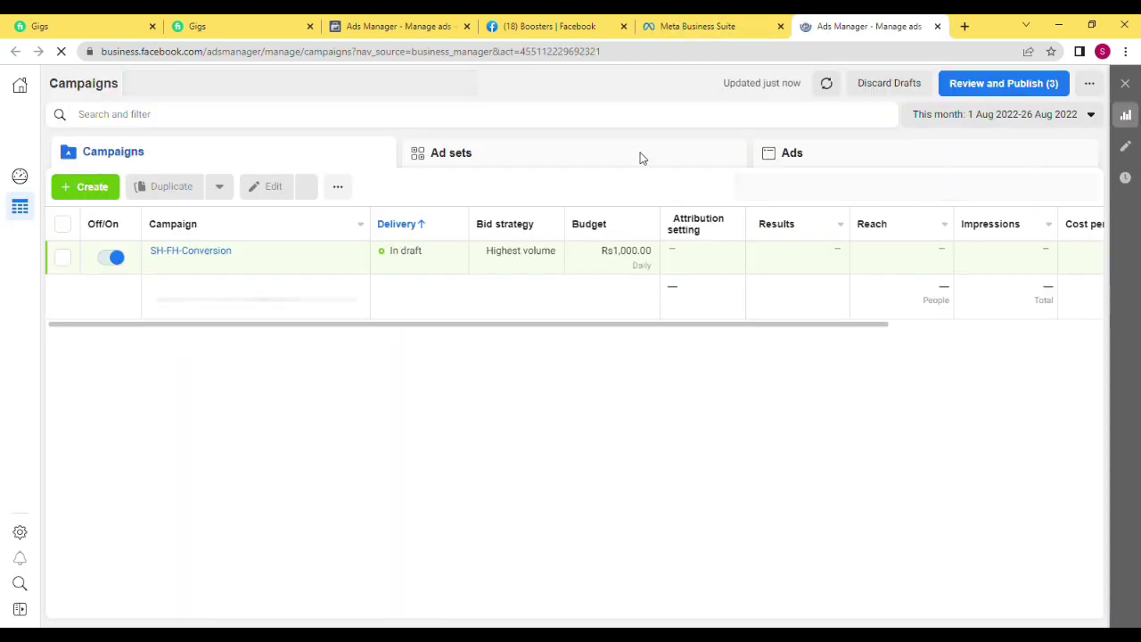
Create a new campaign with the Lead Generation objective.
left_click(98, 192)
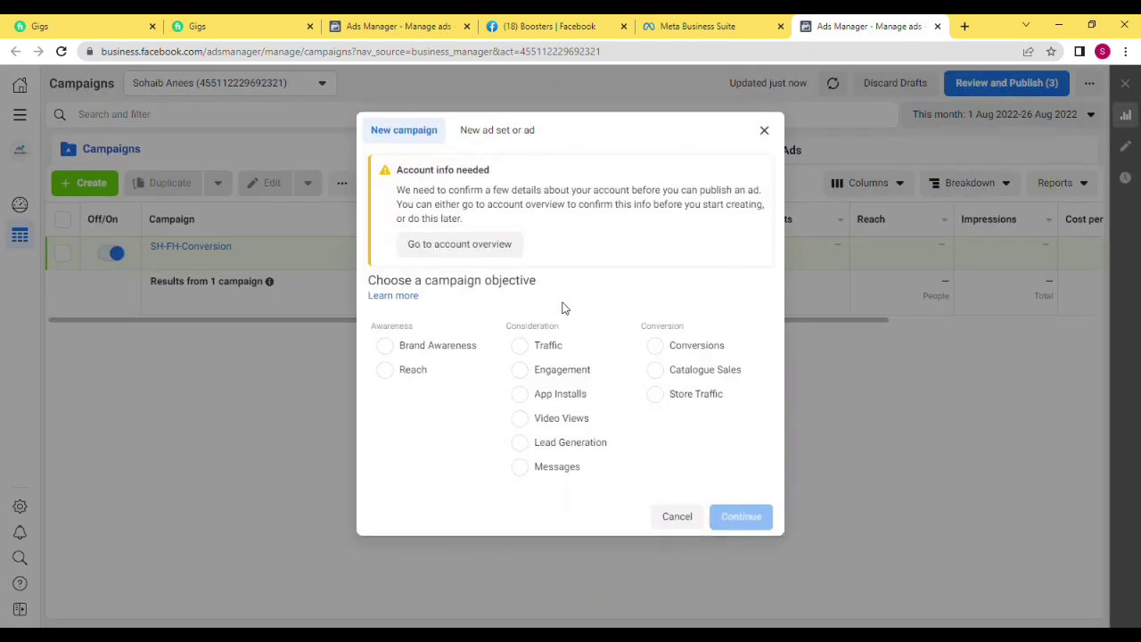
left_click(524, 443)
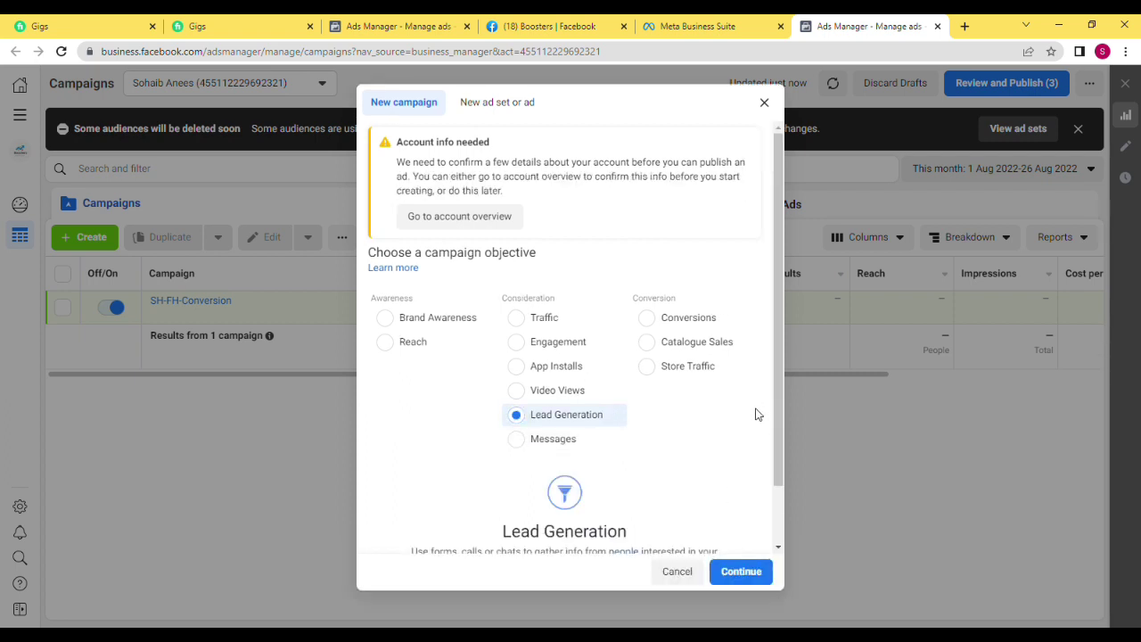
scroll(777, 420, "down", 1)
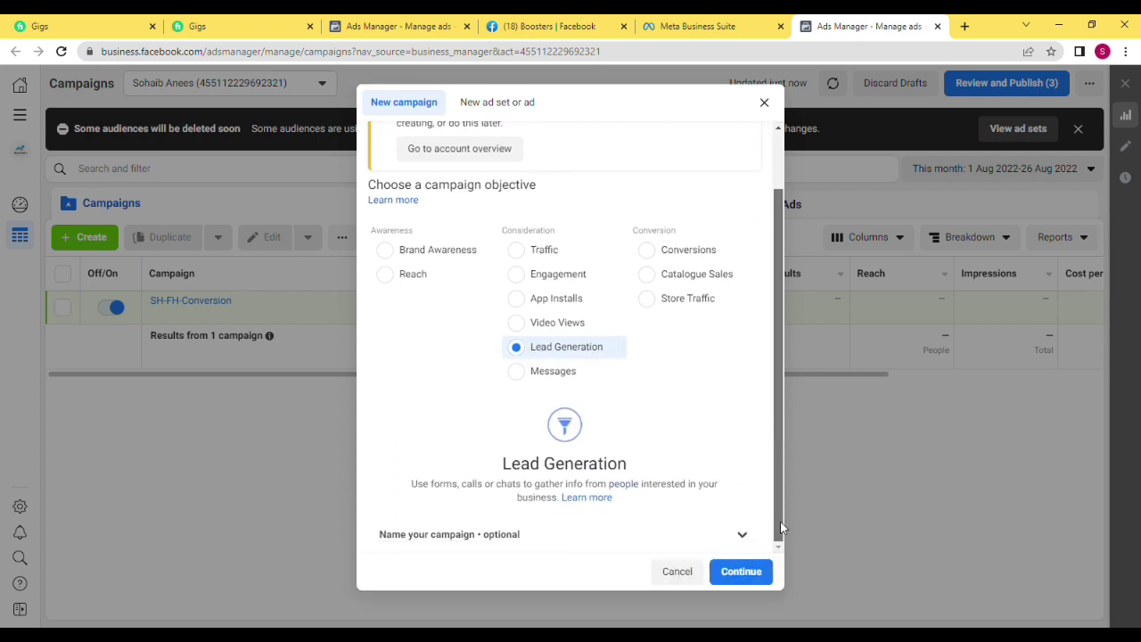
left_click(748, 578)
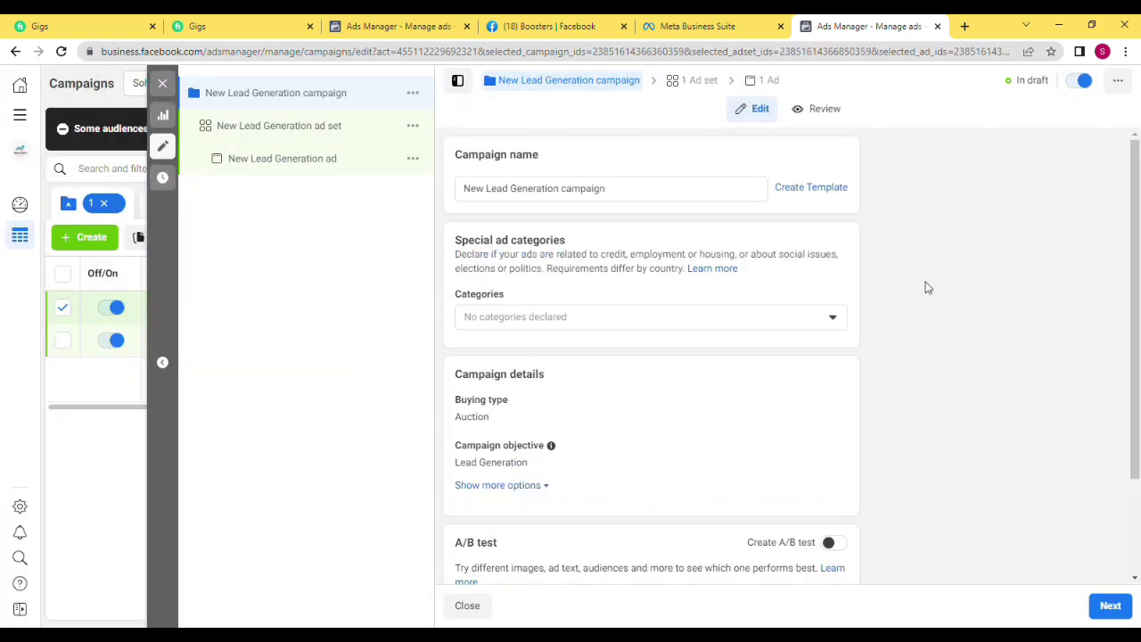
Rename the campaign as SH-FH-Lead-Shoes and copy the new name.
left_click(492, 197)
key("BackSpace")
key("BackSpace")
key("BackSpace")
key("BackSpace")
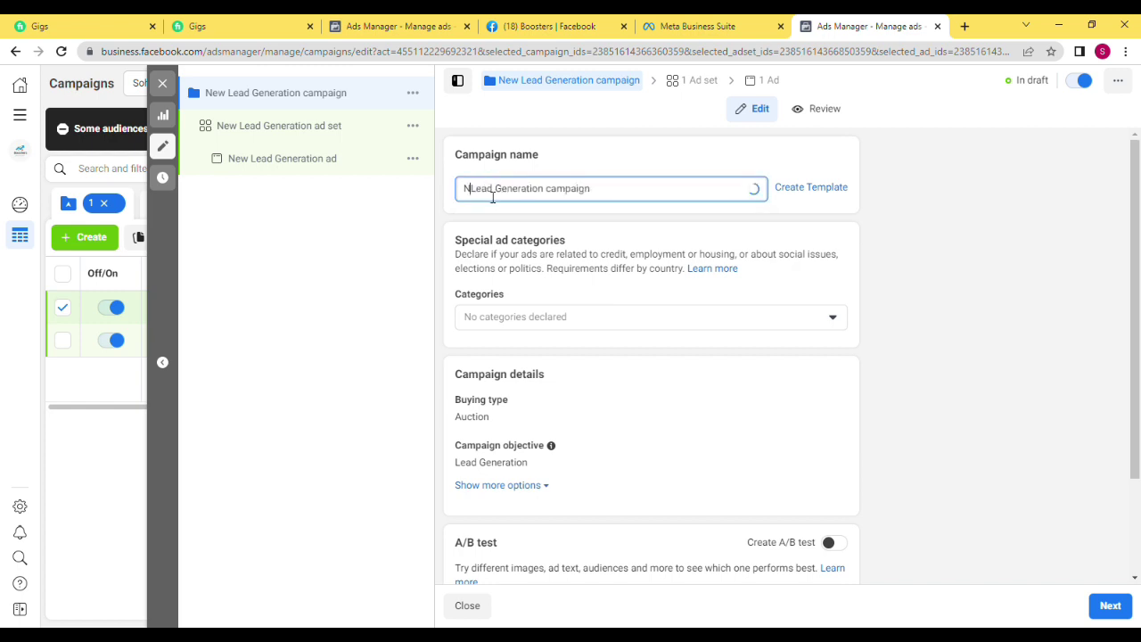
left_click_drag(492, 197, 647, 193)
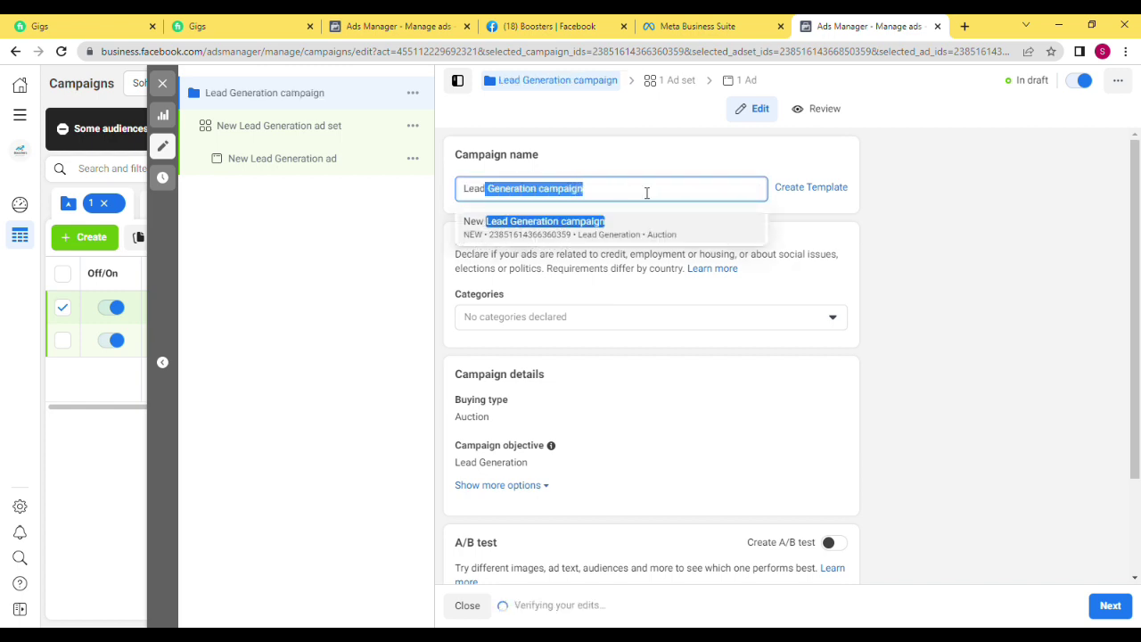
key("BackSpace")
type("-")
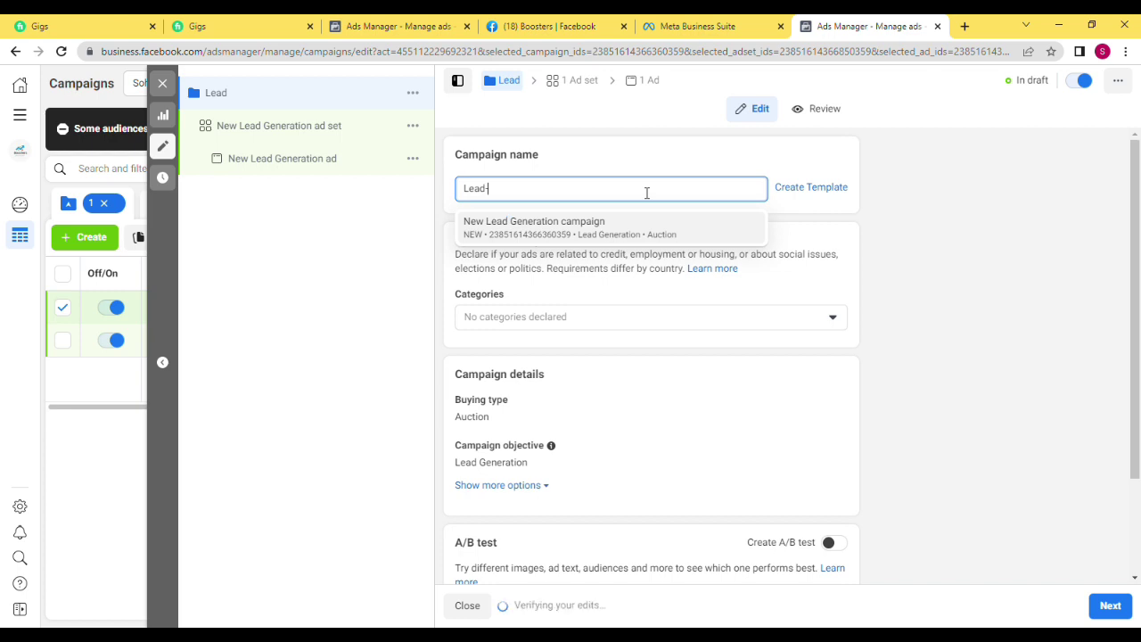
left_click(472, 191)
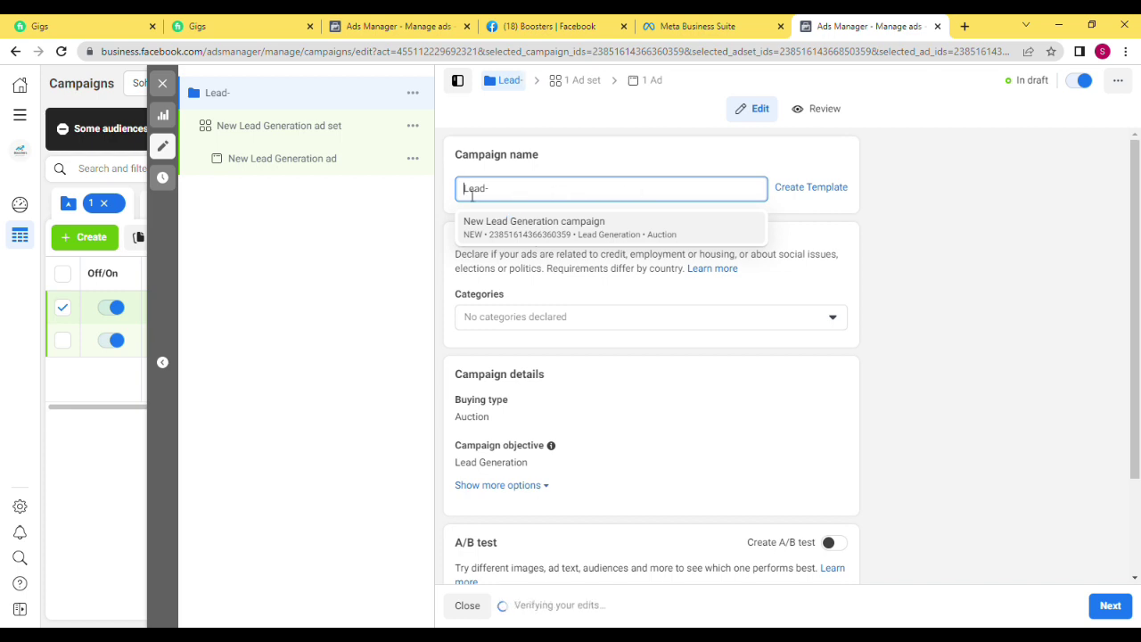
type("SH-")
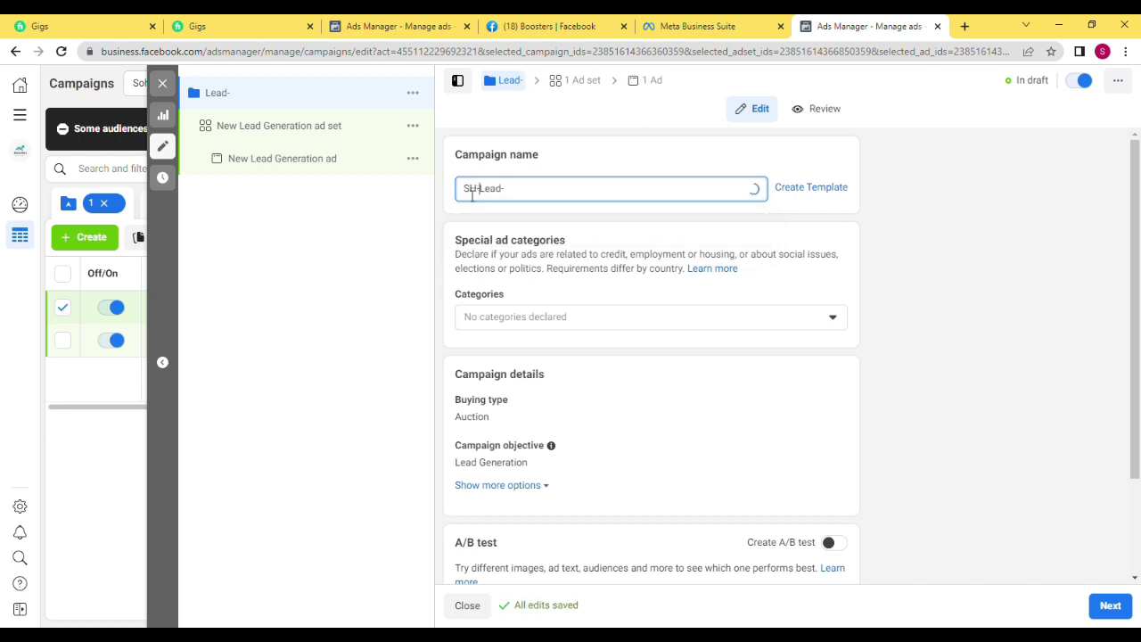
type("FH")
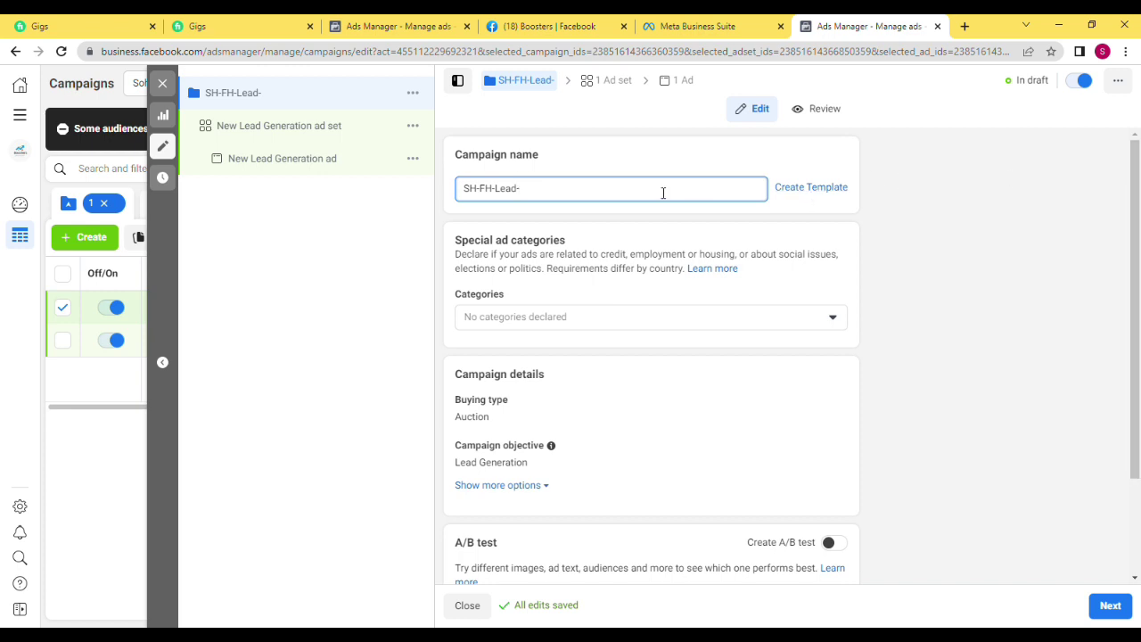
scroll(650, 178, "down", 1)
scroll(641, 165, "up", 1)
triple_click(602, 193)
key("ctrl+c")
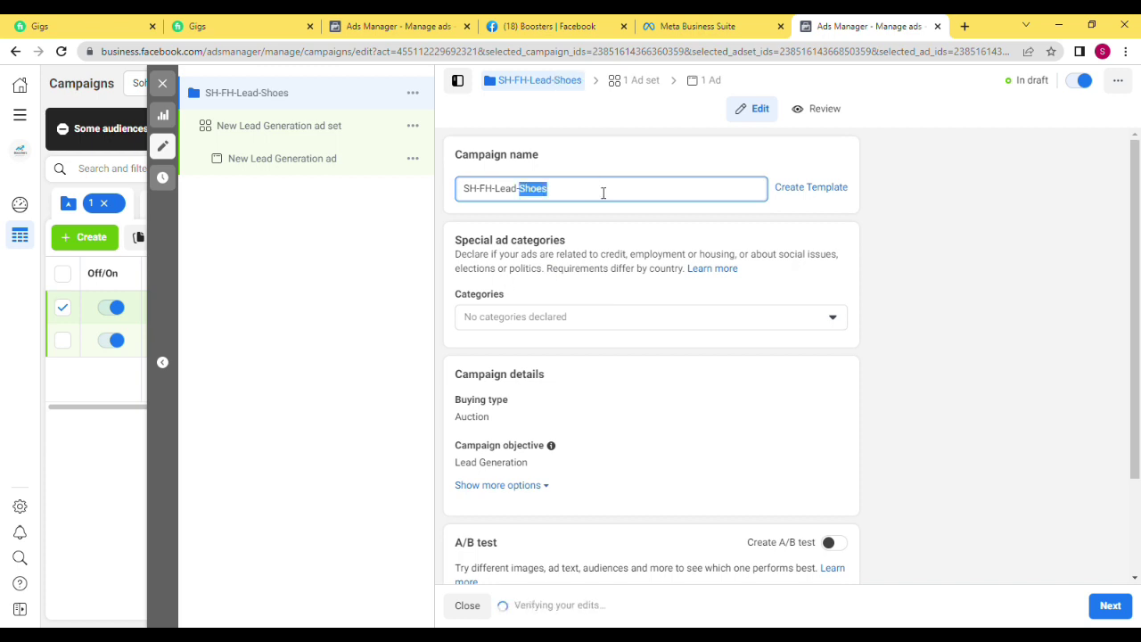
Turn on Advantage campaign budget for the lead generation campaign.
left_click_drag(1136, 324, 1136, 419)
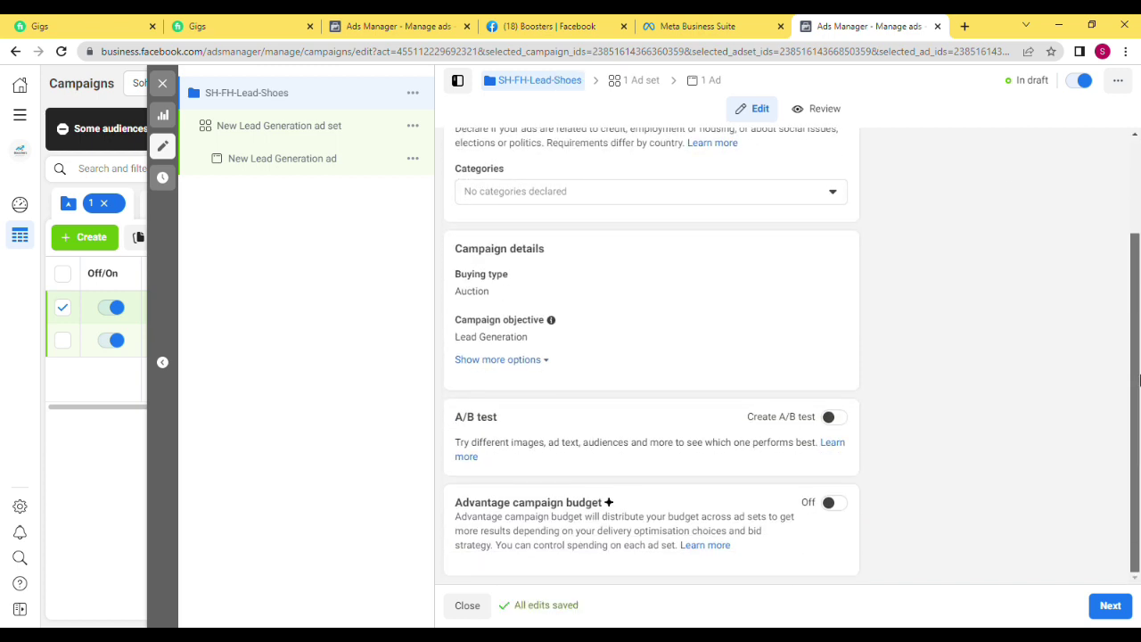
left_click(831, 502)
left_click_drag(1139, 287, 1139, 419)
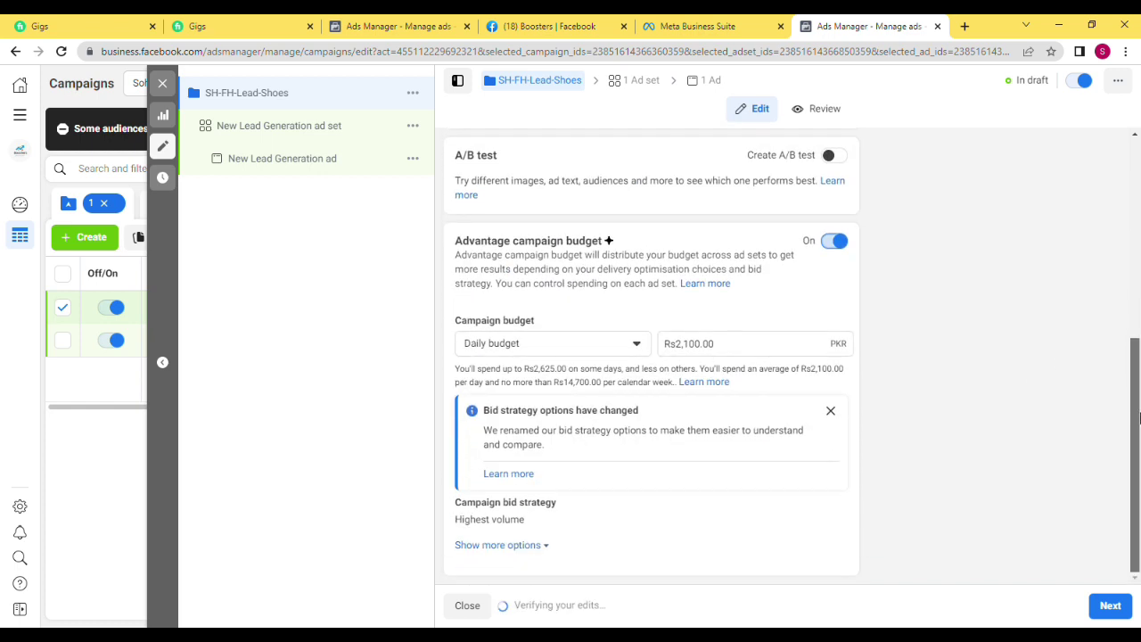
Switch the campaign budget type to Lifetime budget and back to Daily budget.
left_click(541, 346)
left_click(519, 401)
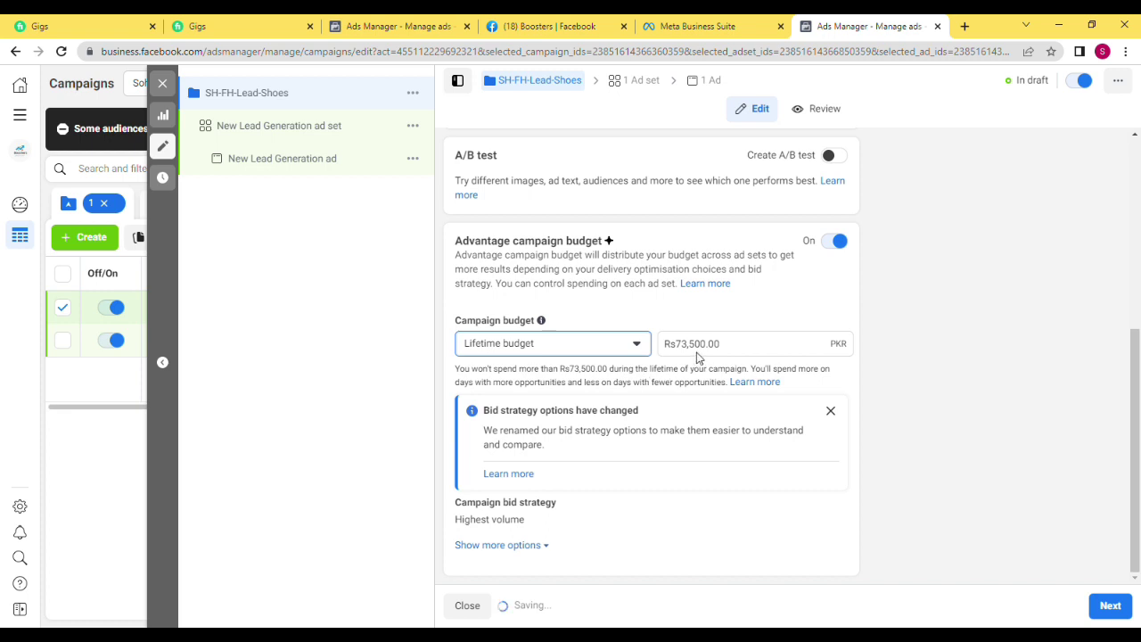
left_click(629, 348)
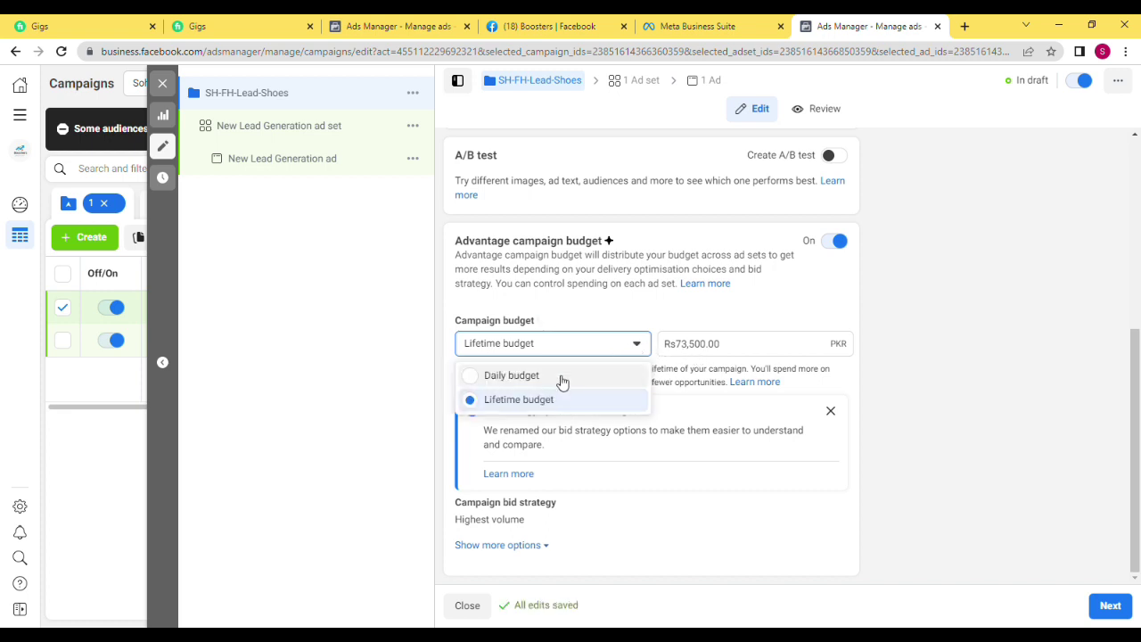
left_click(563, 377)
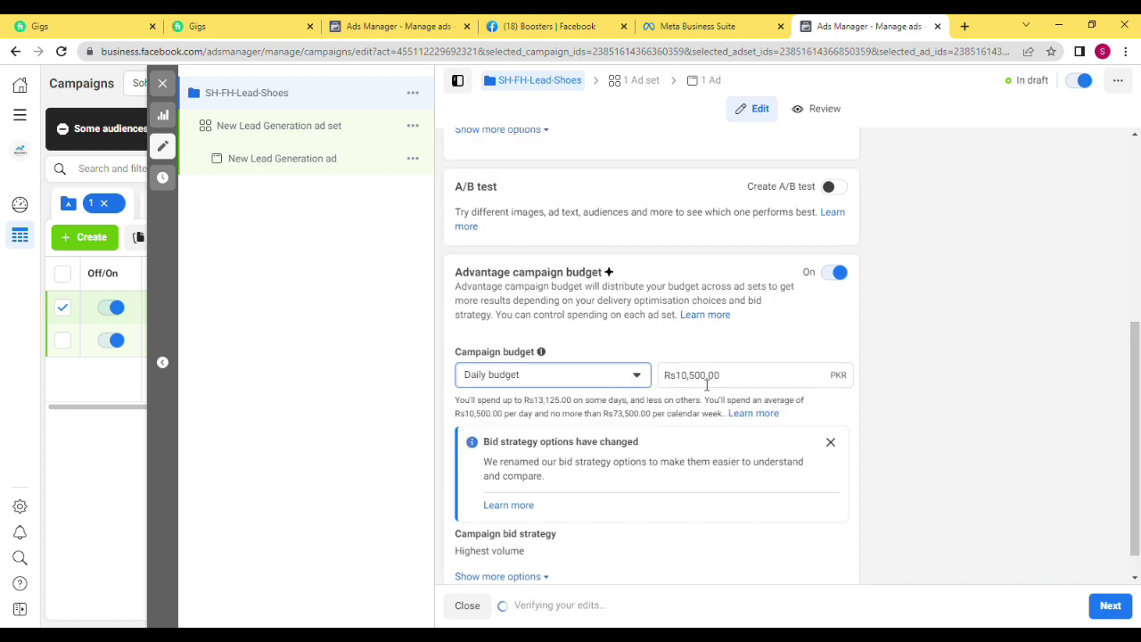
Set the campaign's daily budget to Rs500.00.
left_click(693, 385)
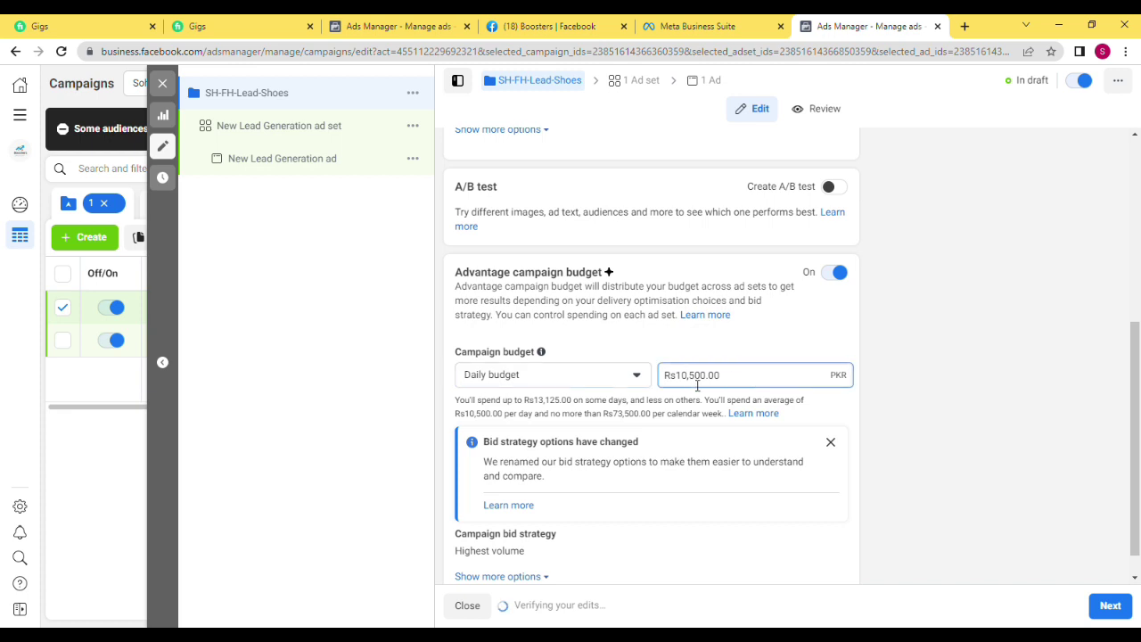
key("BackSpace")
key("BackSpace")
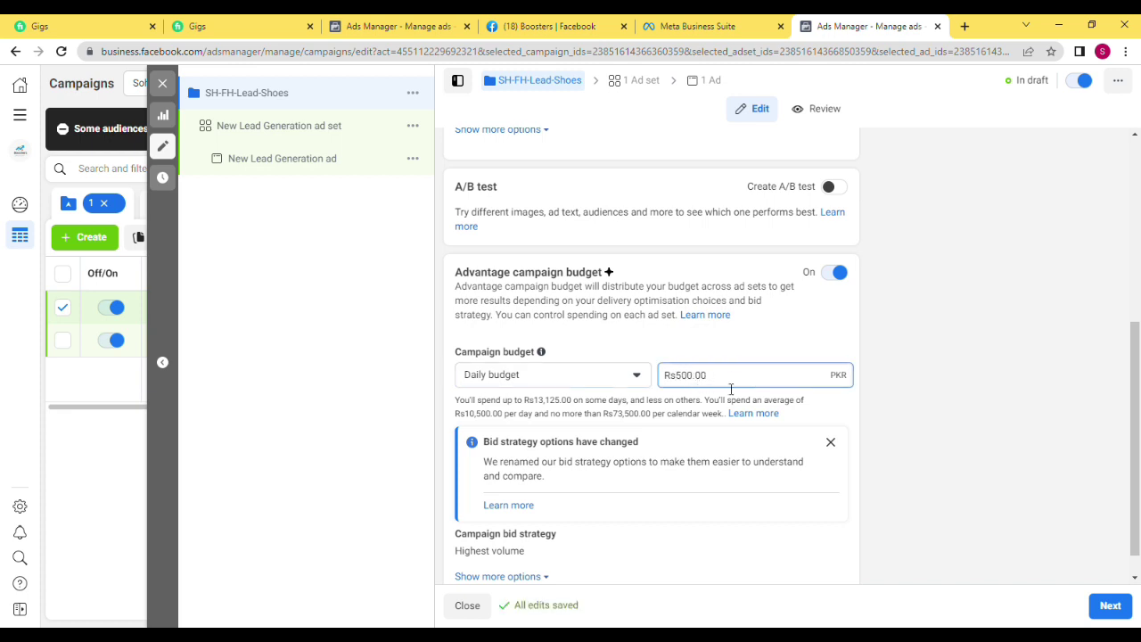
left_click(842, 350)
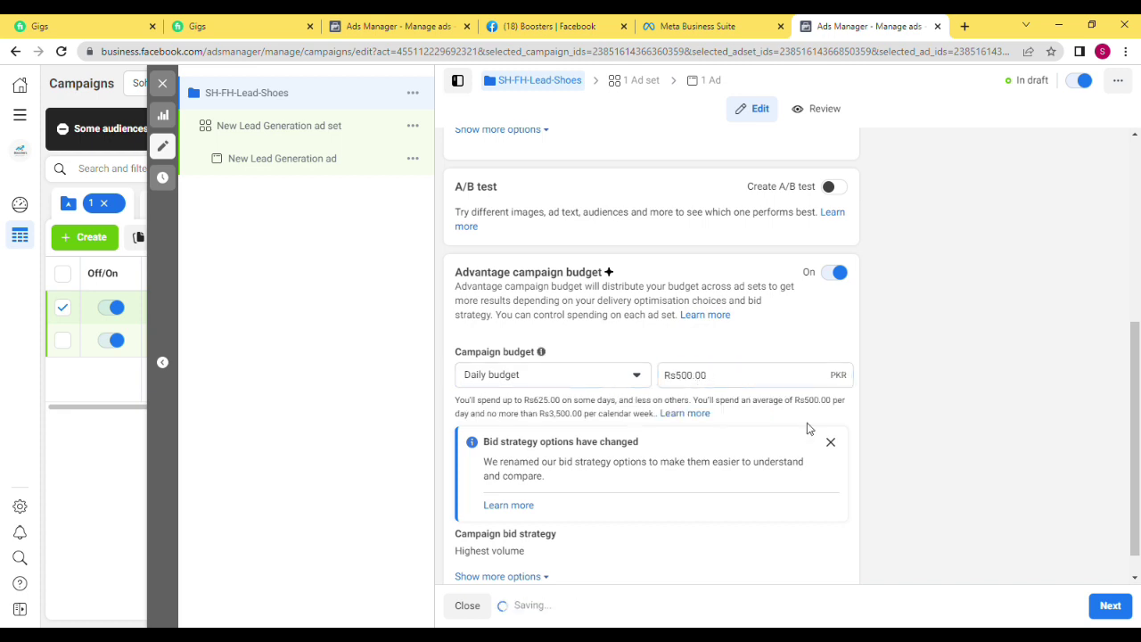
Continue to the ad set and rename it SH-FH-Lead-Shoes using the copied campaign name.
left_click(1104, 605)
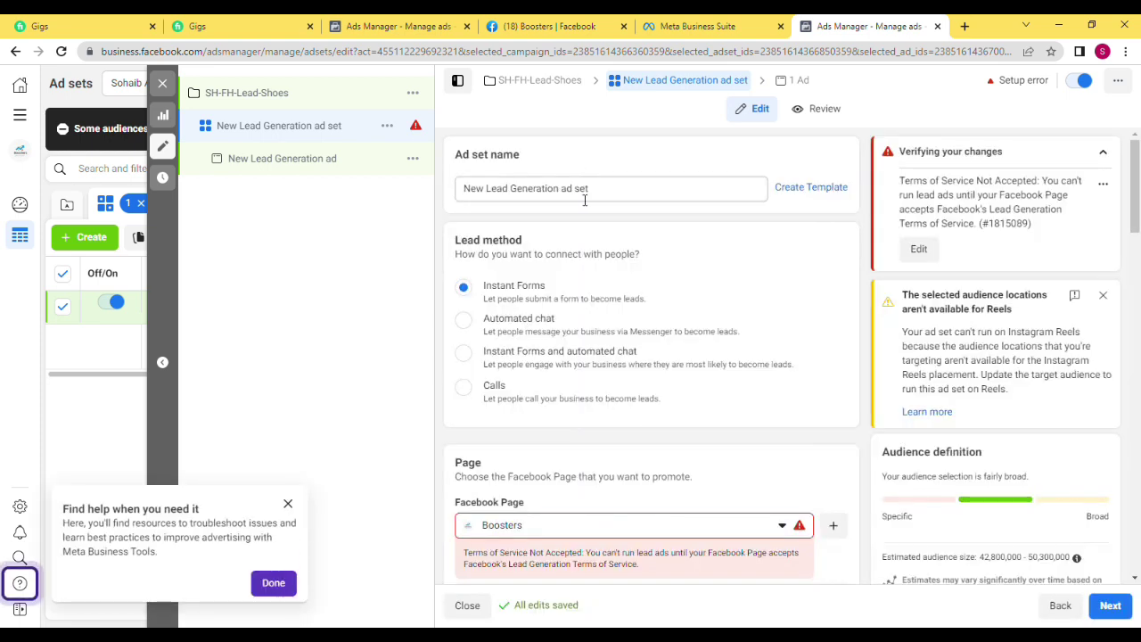
triple_click(586, 200)
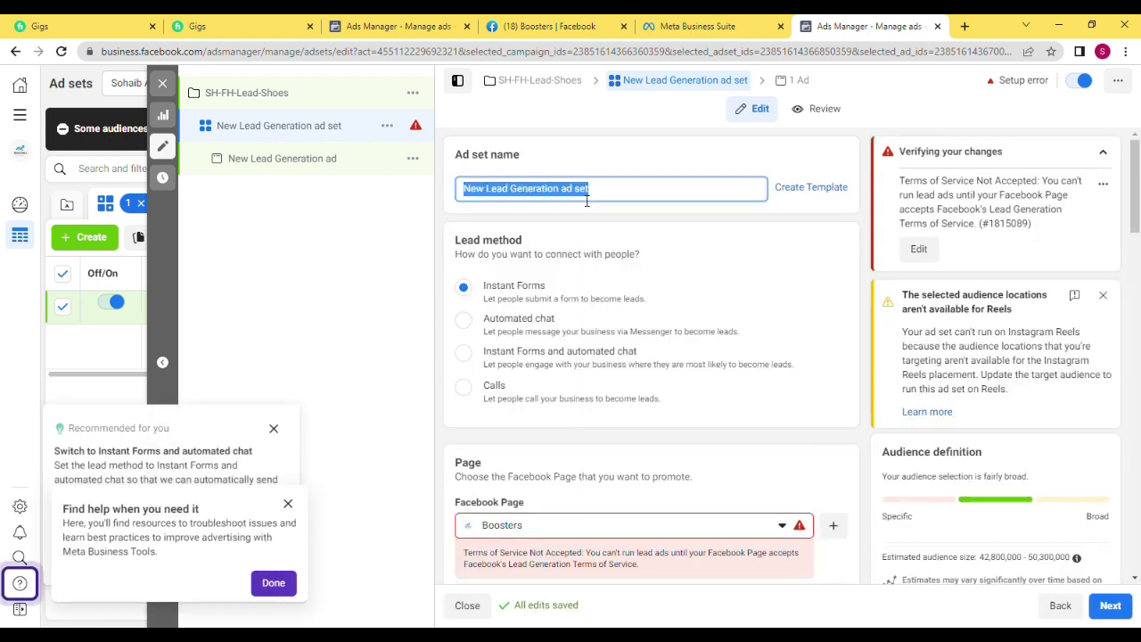
key("ctrl+v")
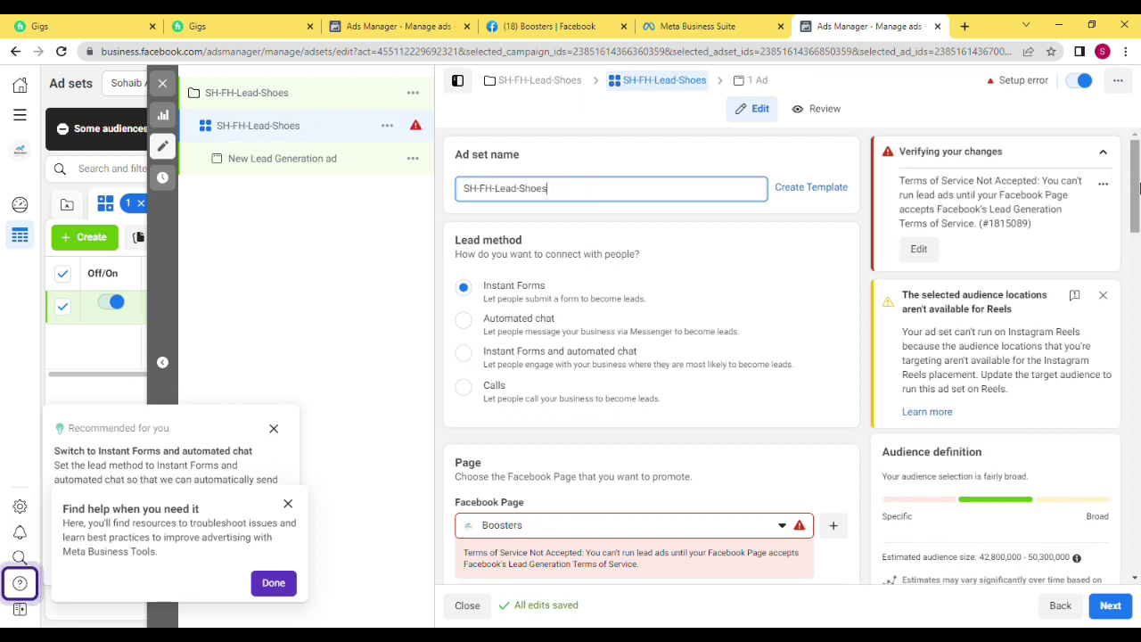
Choose Fashionholic as the Facebook Page promoted by the ad set.
scroll(688, 438, "down", 2)
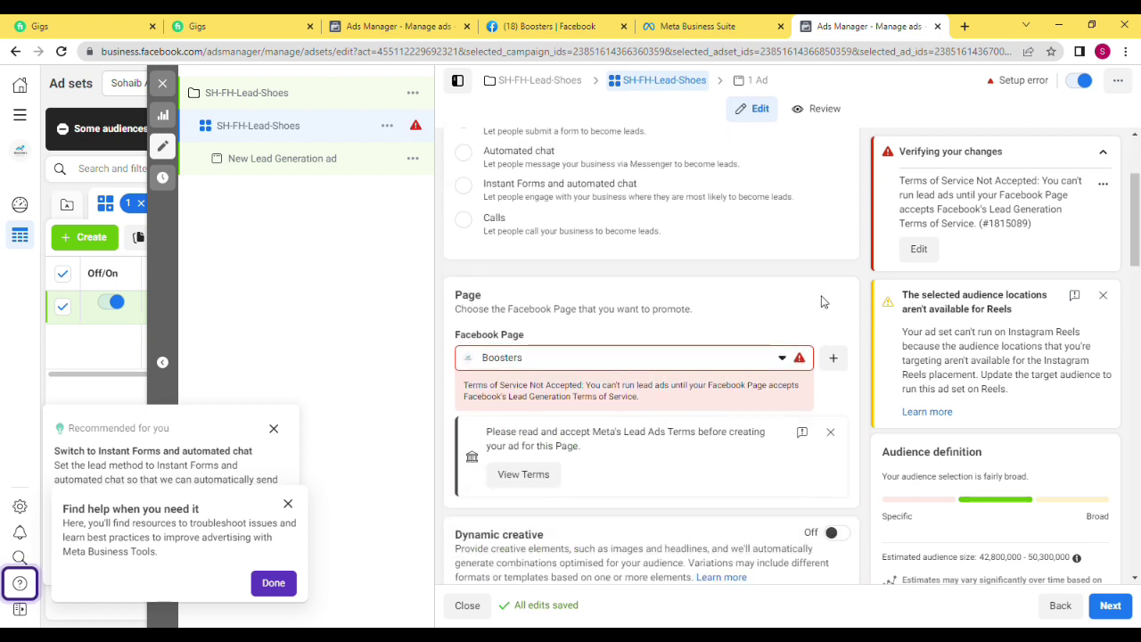
left_click(783, 356)
left_click(554, 524)
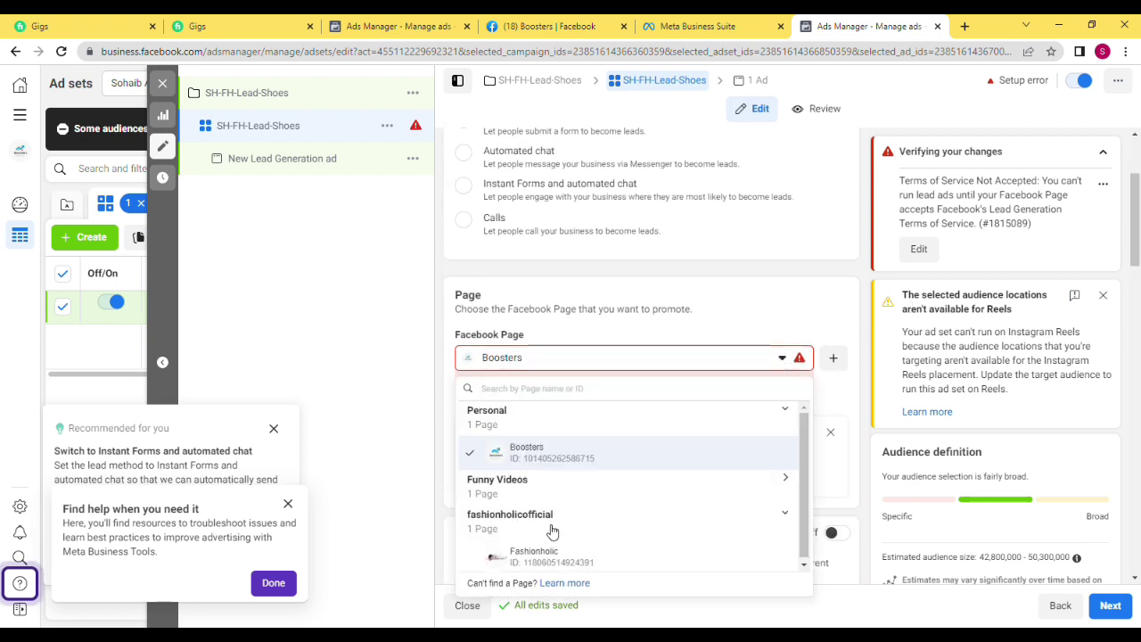
left_click(550, 555)
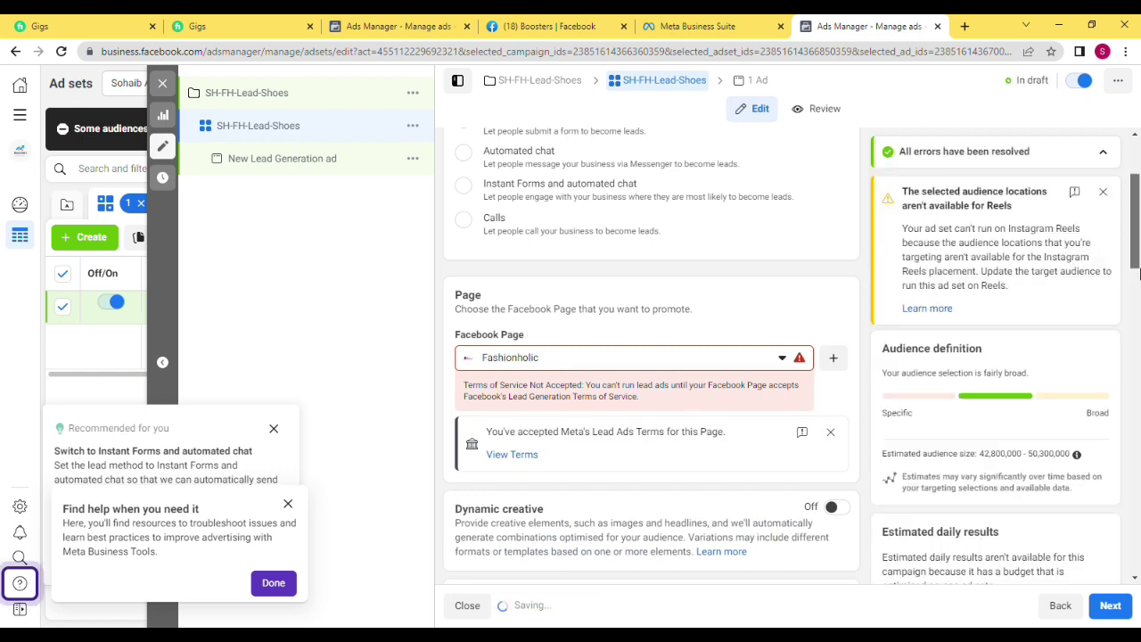
Set the maximum age of the ad set's audience to 44.
left_click_drag(1139, 274, 1139, 355)
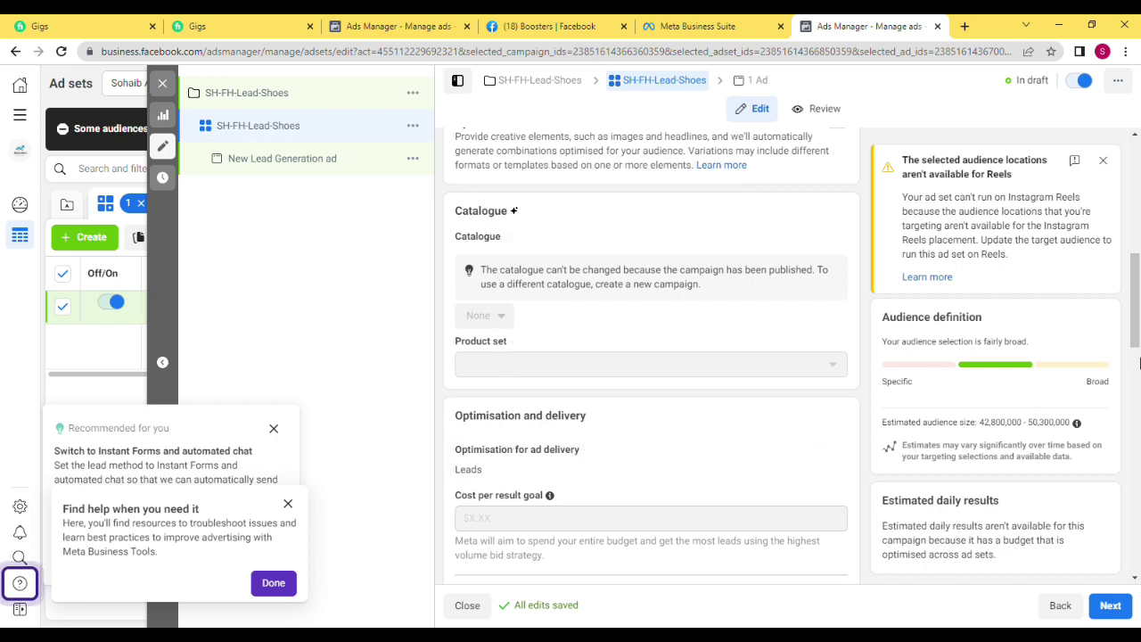
left_click_drag(1140, 308, 1139, 391)
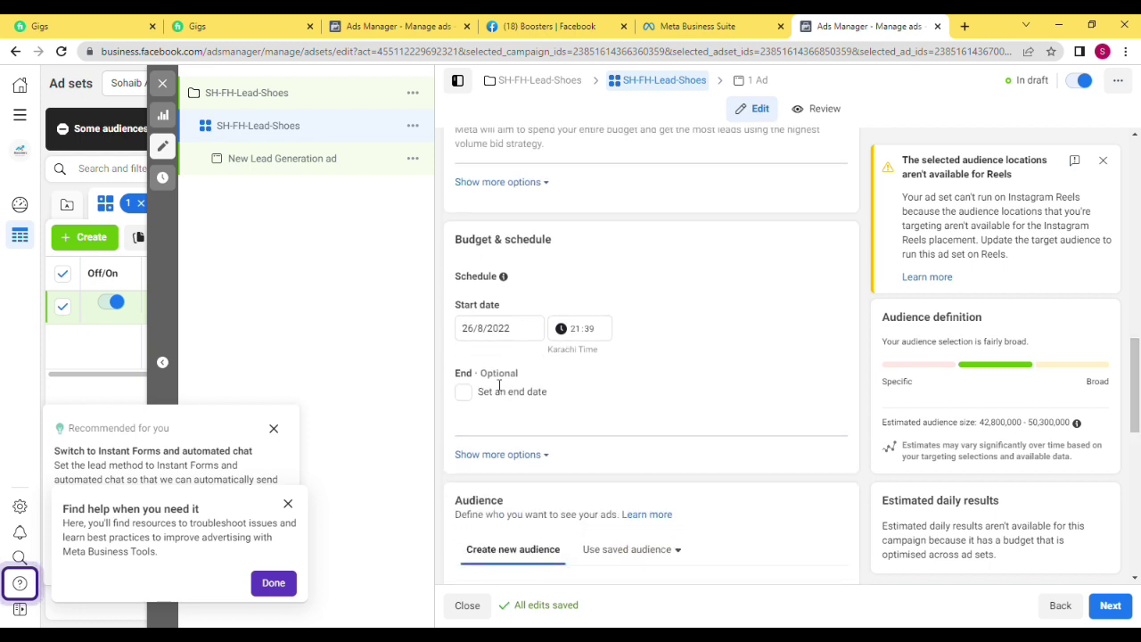
left_click_drag(1139, 390, 1138, 470)
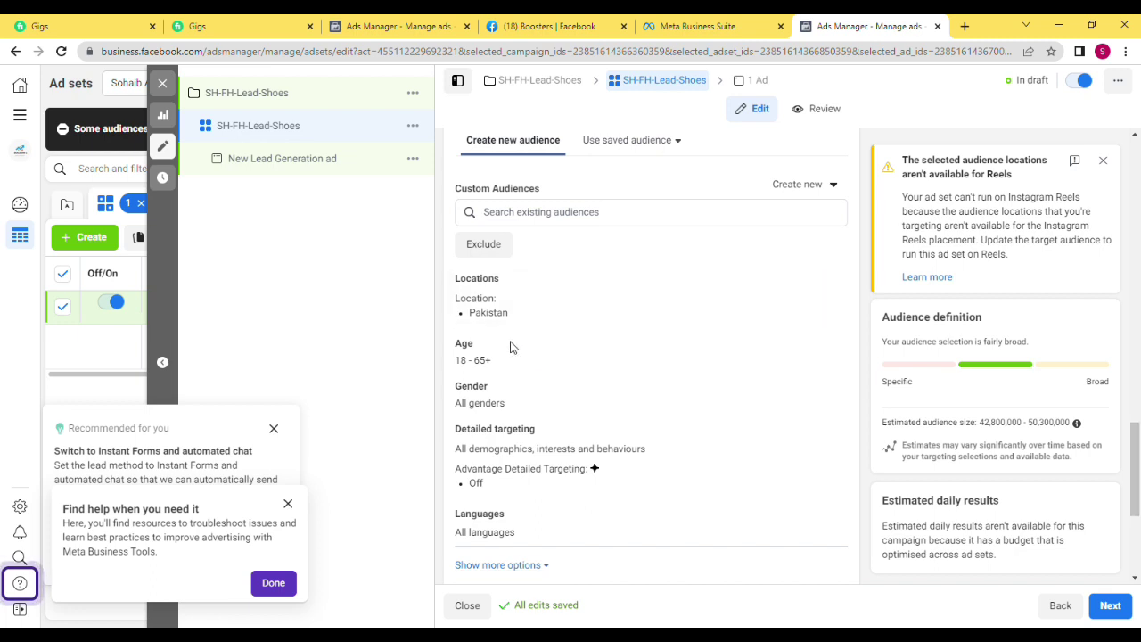
left_click(829, 344)
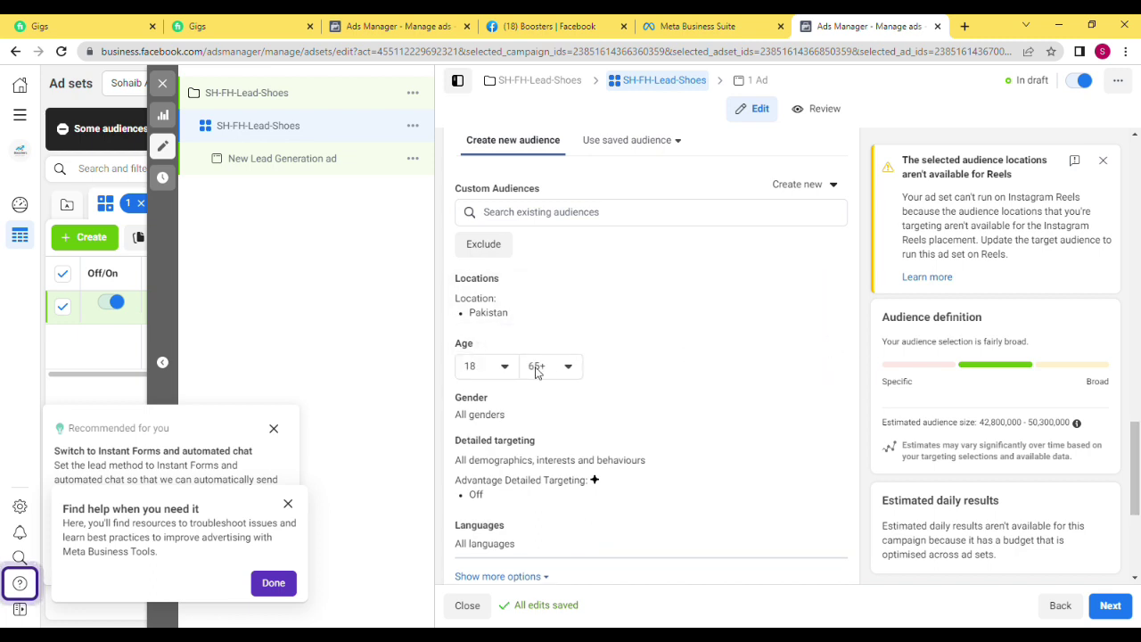
left_click(570, 374)
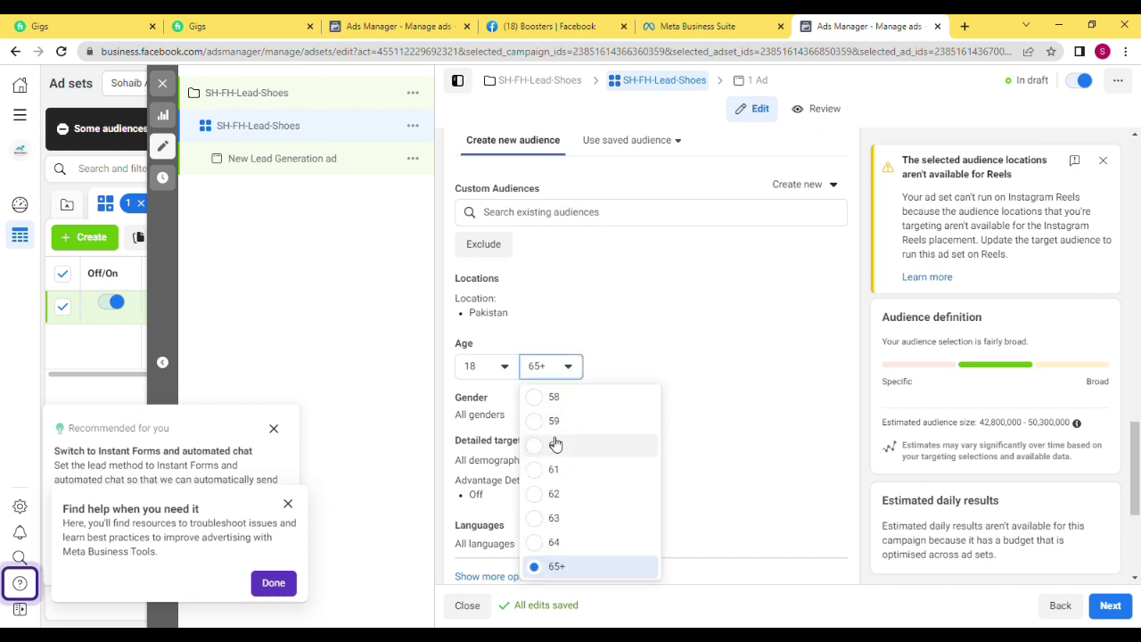
scroll(555, 443, "up", 4)
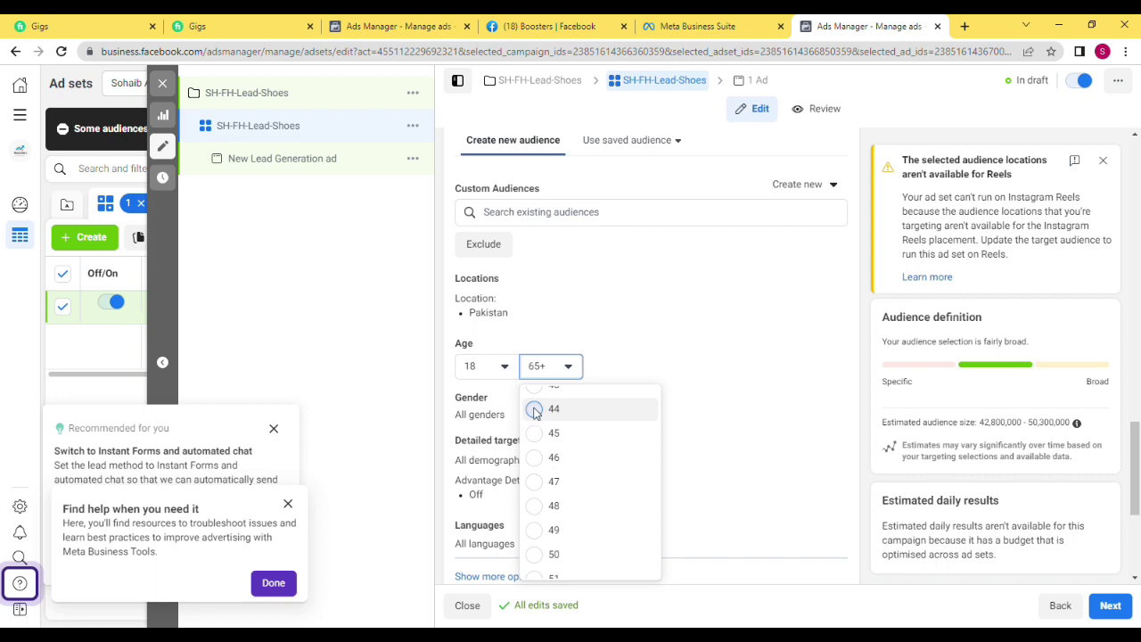
left_click(535, 410)
Set the audience gender to Women.
mouse_move(1136, 452)
left_mouse_down()
mouse_move(1138, 176)
mouse_move(1138, 467)
left_mouse_up()
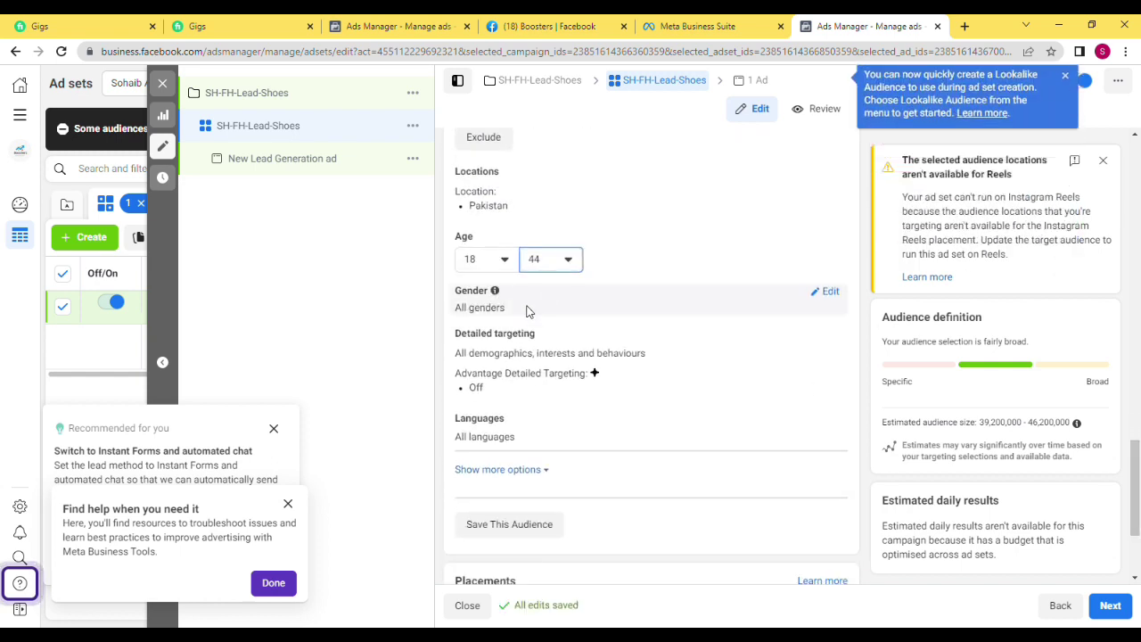
left_click(824, 292)
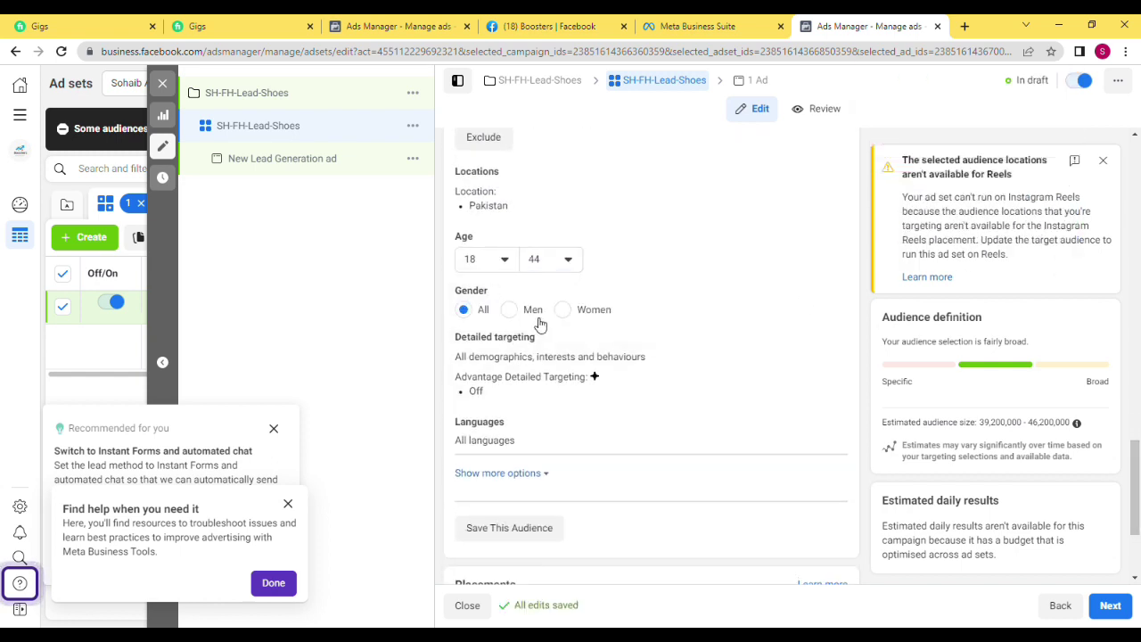
left_click(577, 320)
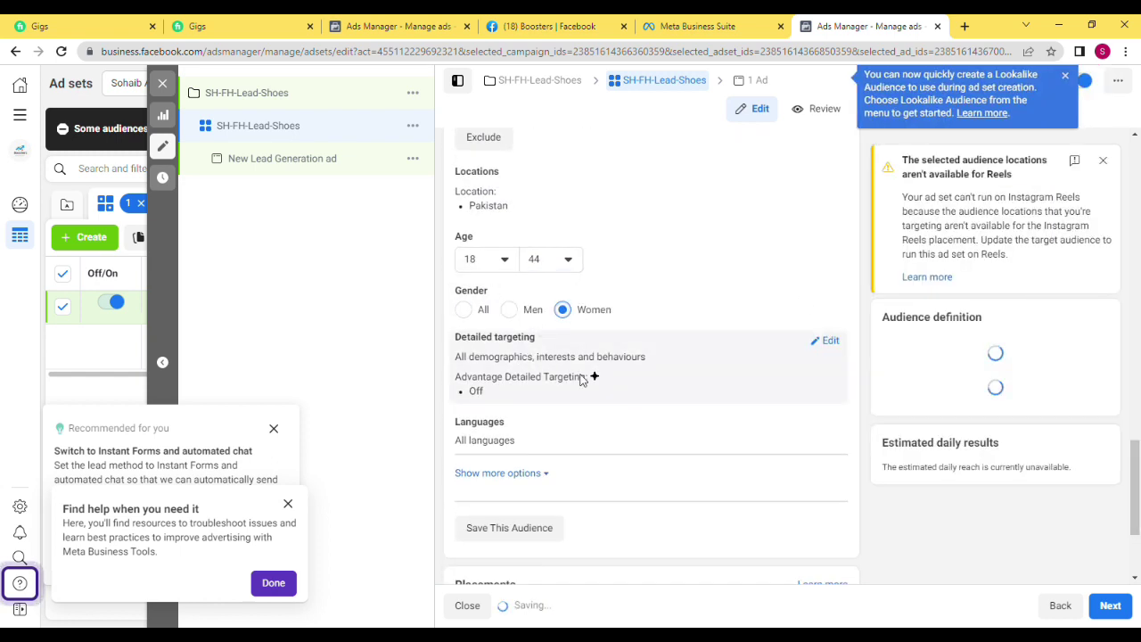
Edit the audience's detailed targeting and add the Shoes interest.
left_click(831, 341)
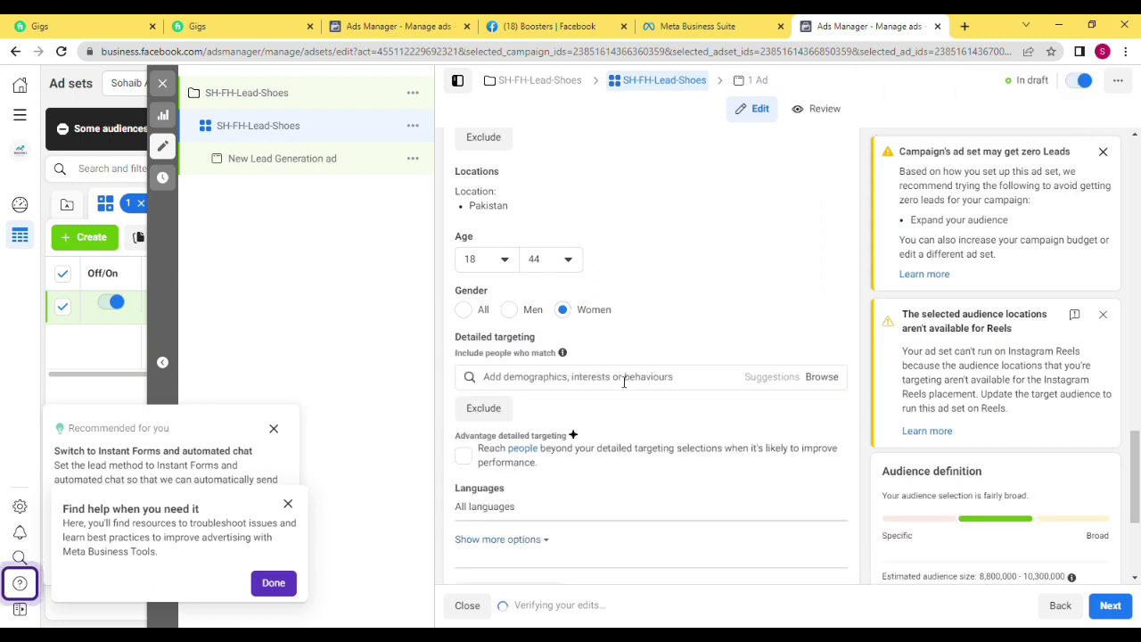
type("s")
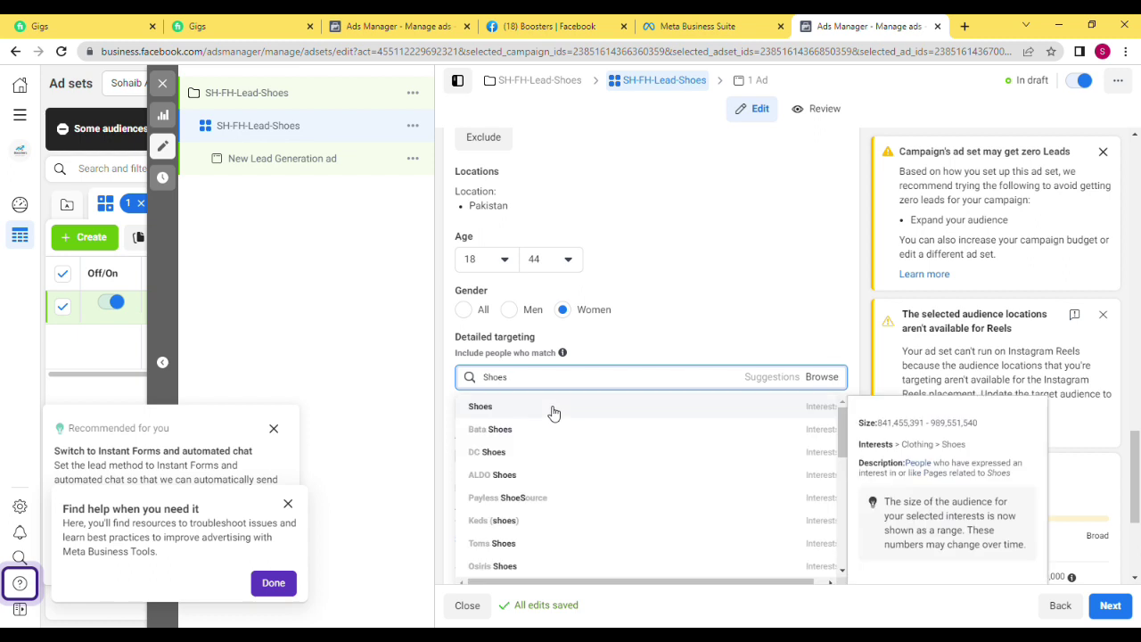
left_click(553, 411)
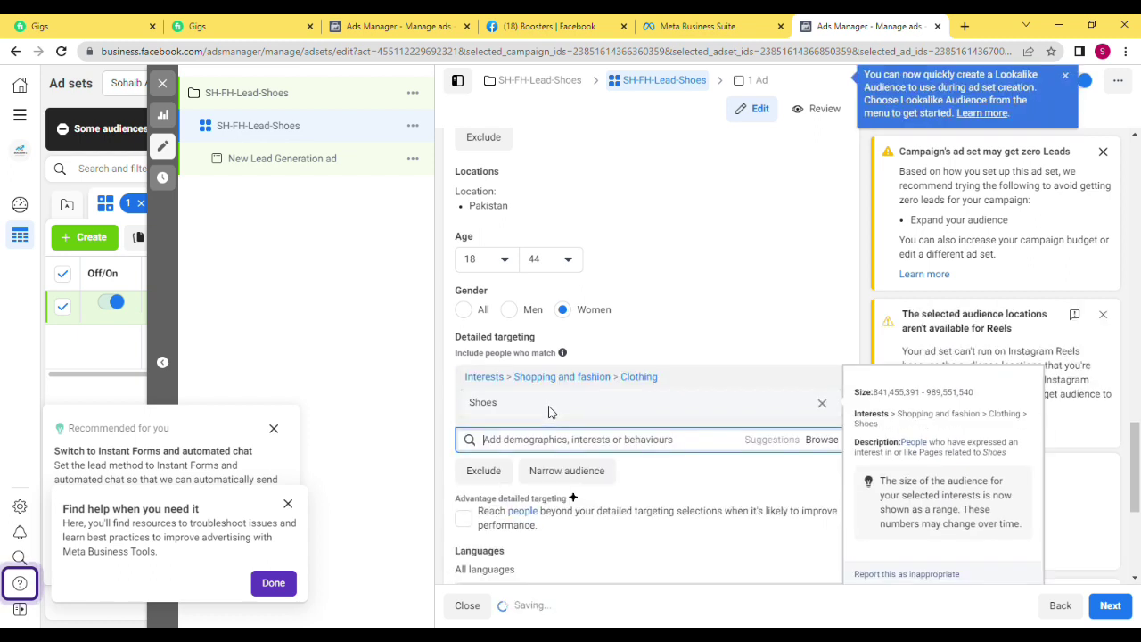
Add the suggested Footwear, Online shopping and Engaged shoppers entries to the detailed targeting.
left_click(708, 447)
left_click(765, 440)
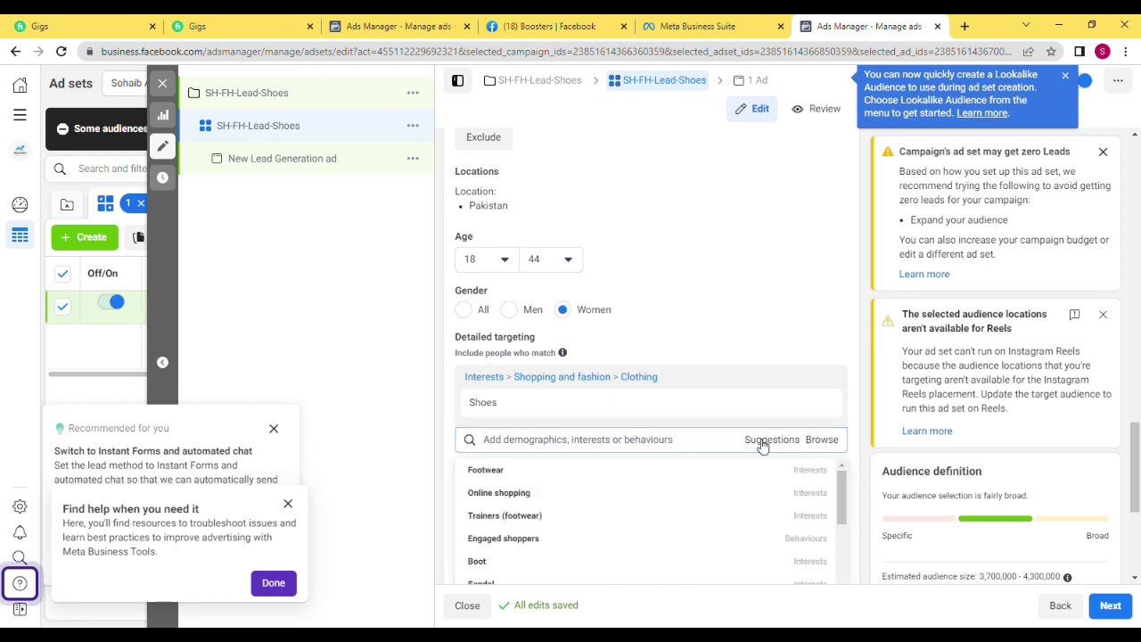
left_click(623, 474)
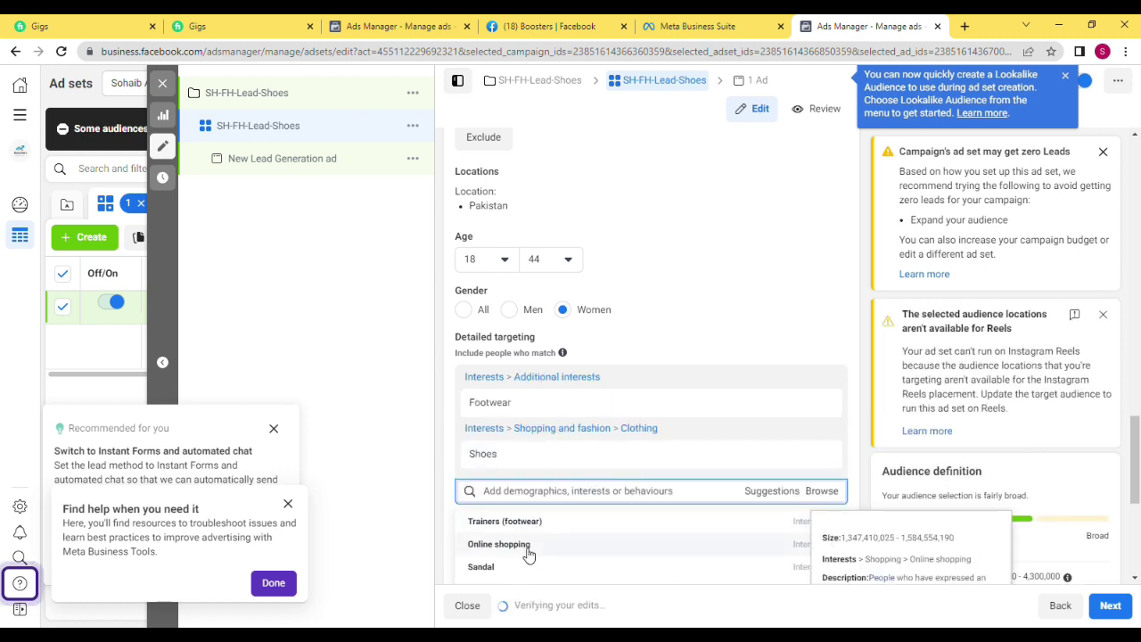
left_click(528, 547)
left_click(513, 575)
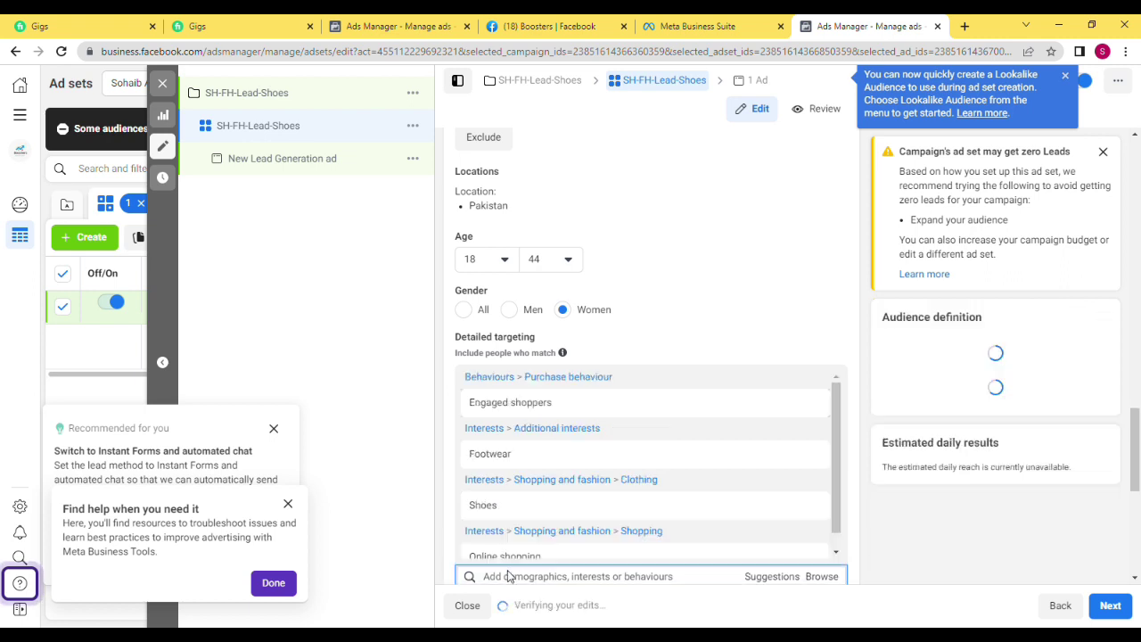
Add the suggested Sandal, High-heeled footwear and Slipper interests to the detailed targeting.
scroll(1136, 445, "down", 1)
scroll(1136, 446, "down", 3)
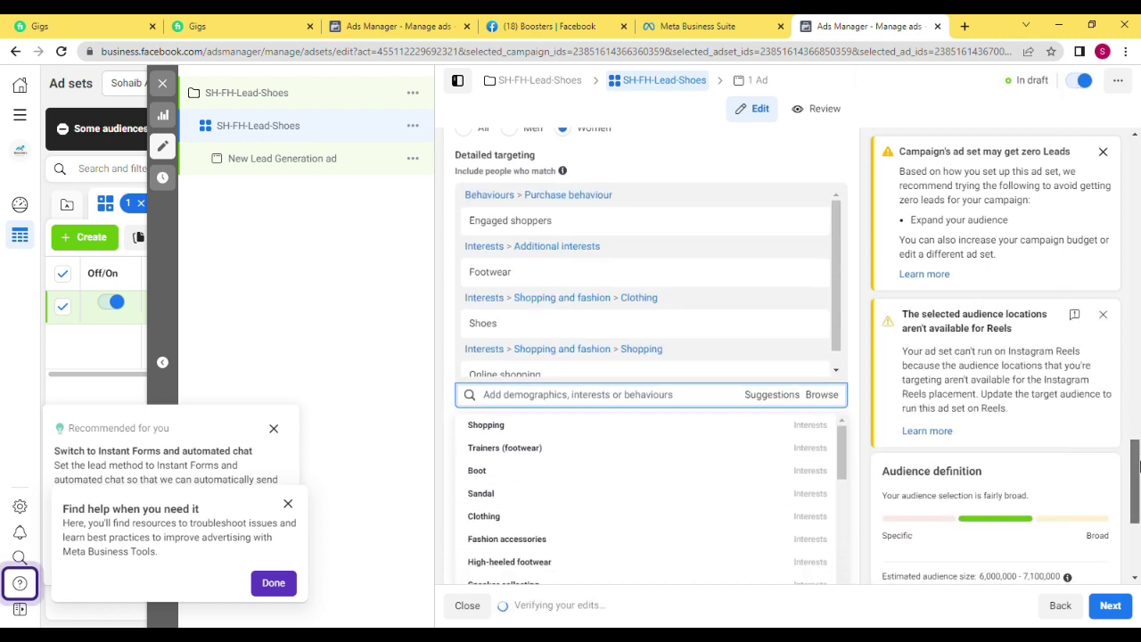
left_click(772, 329)
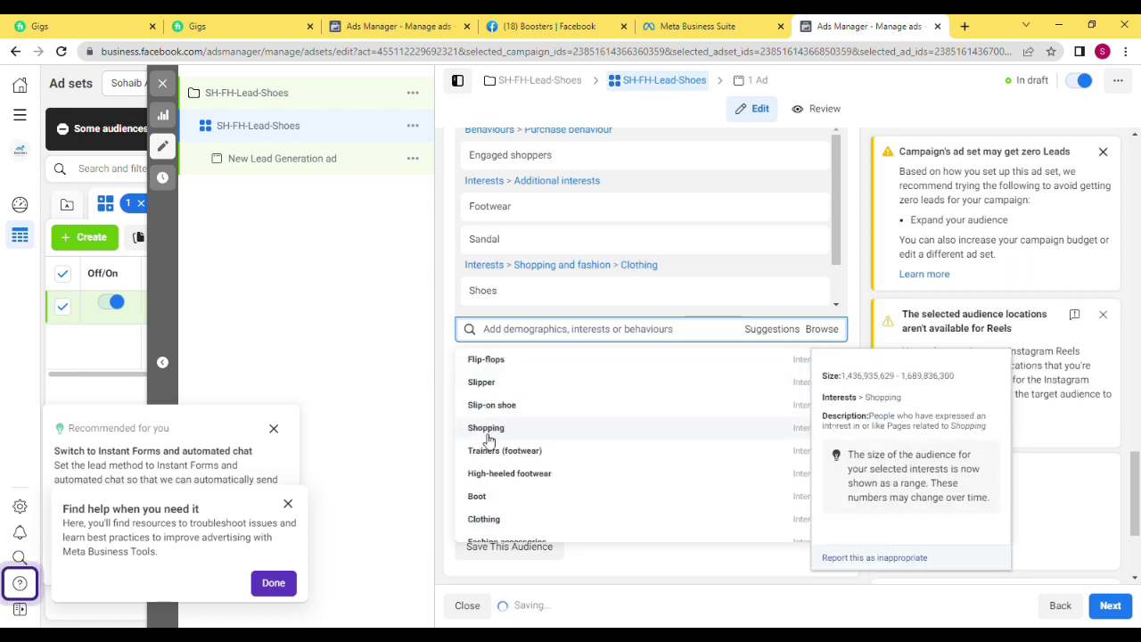
left_click(496, 479)
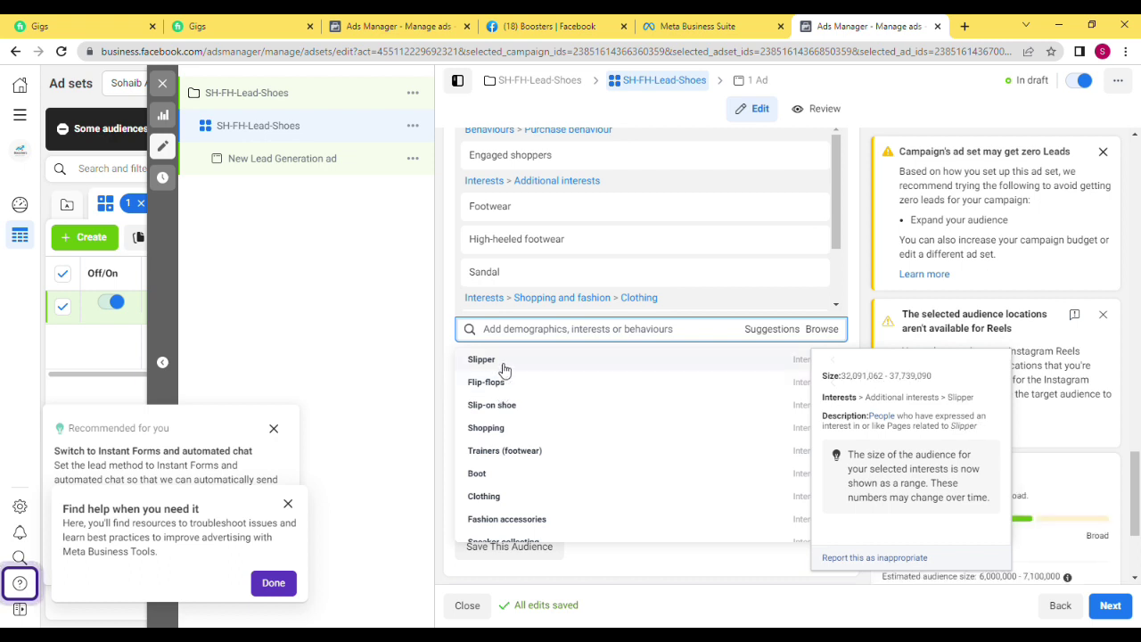
left_click(503, 367)
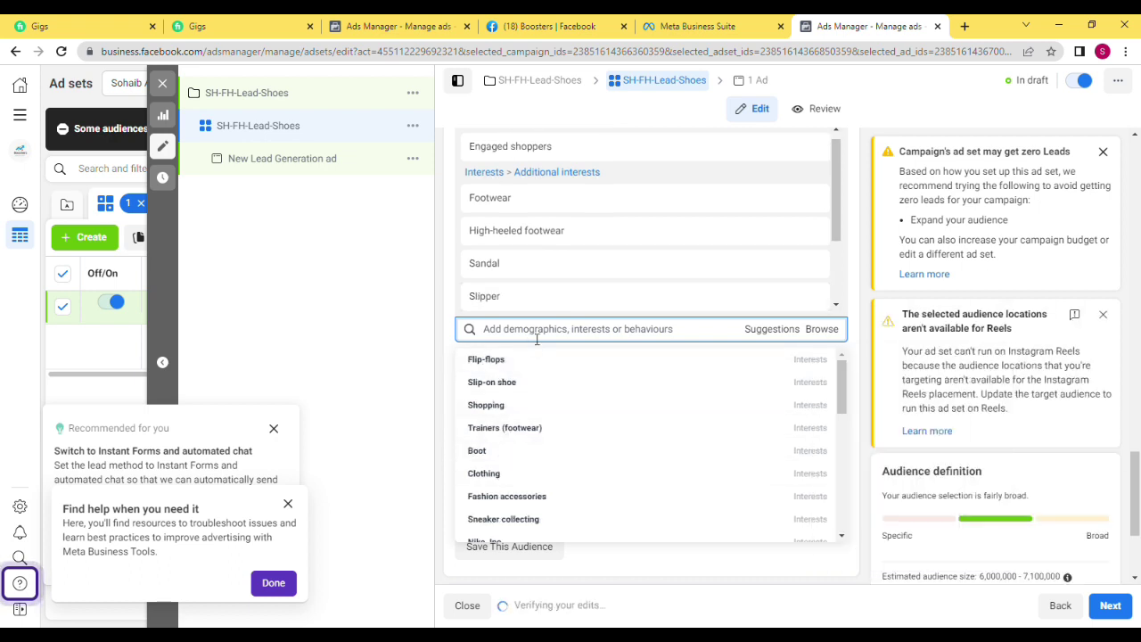
Search the detailed targeting for slipper, replace the search with parents, and add the Parents (All) demographic.
type("slipp")
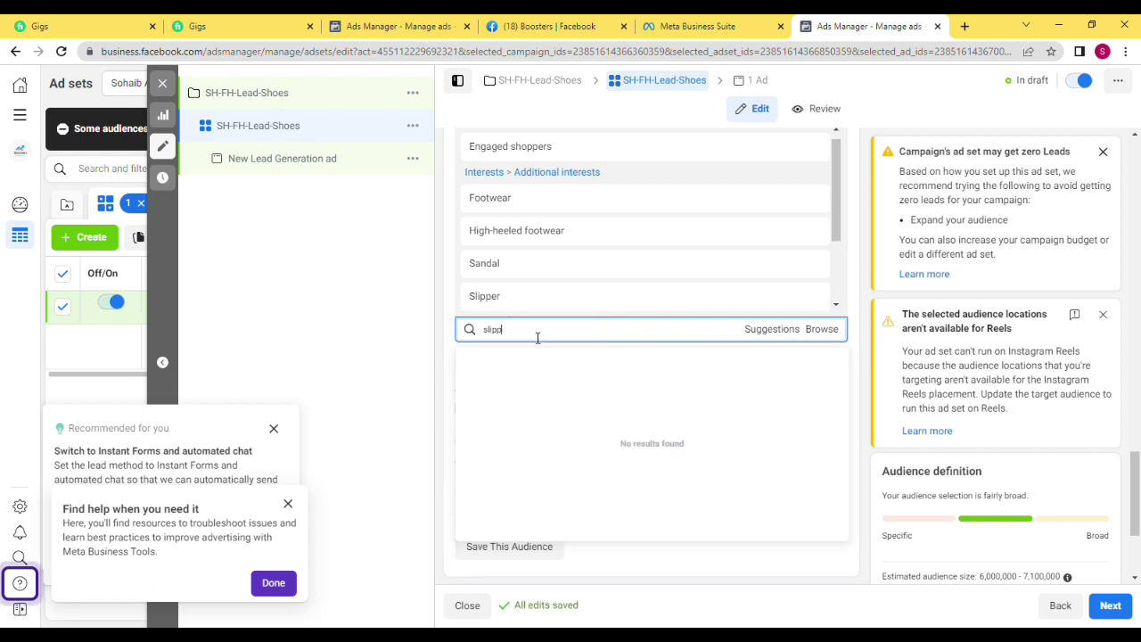
type("er")
key("BackSpace")
type("p")
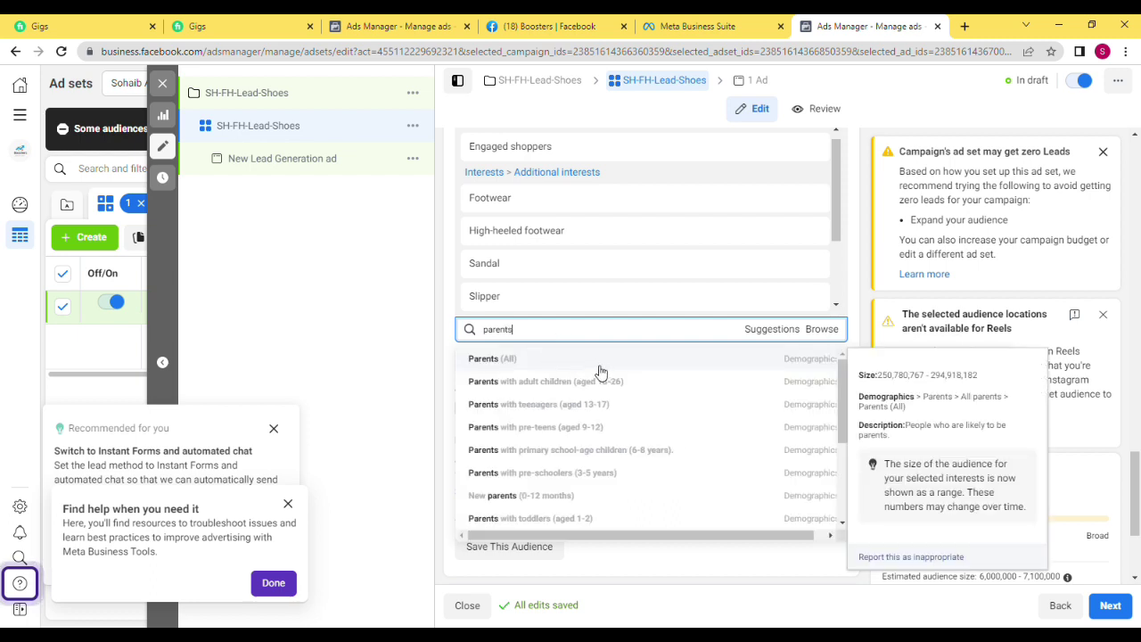
left_click(600, 365)
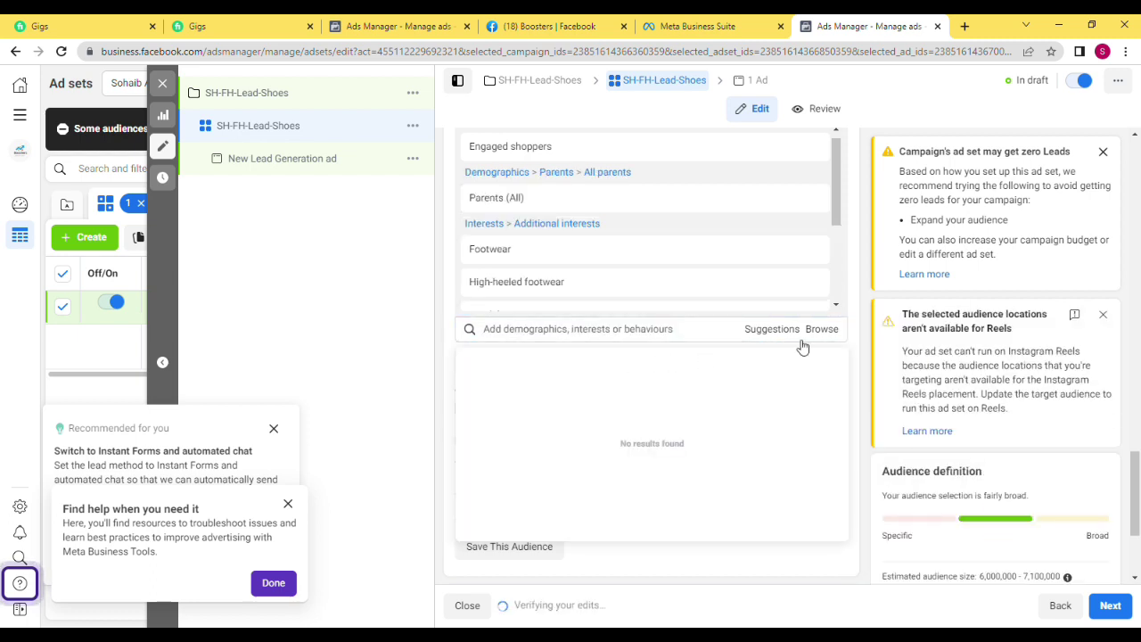
Rename the ad set as SH-FH-Lead-Shoes-pk-female-18-44.
scroll(1138, 532, "down", 3)
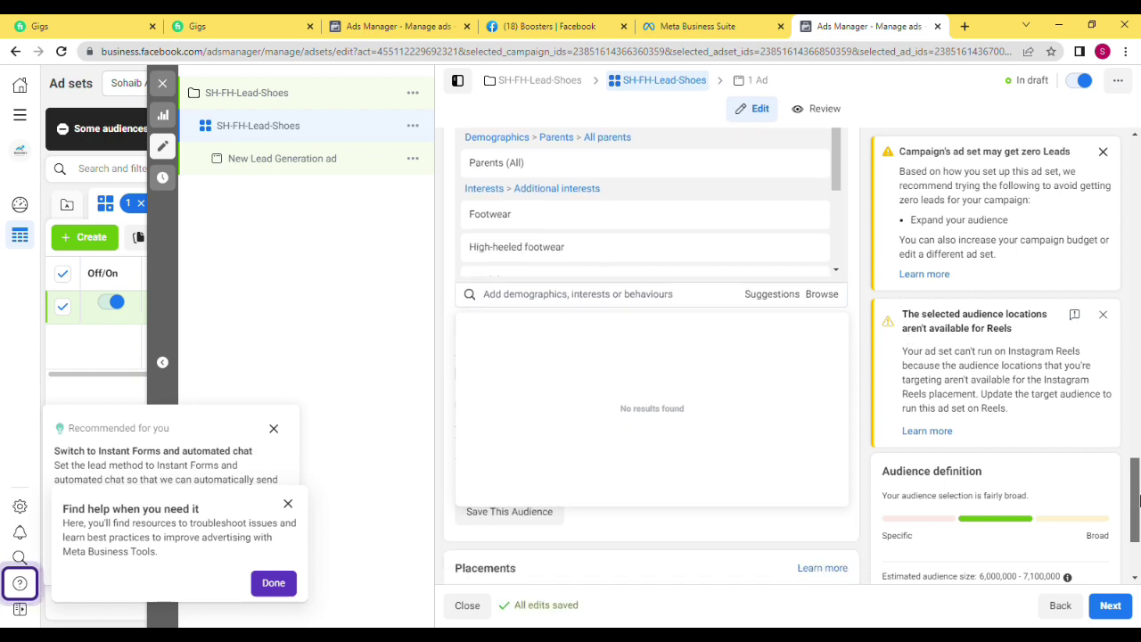
left_click_drag(1138, 532, 1137, 132)
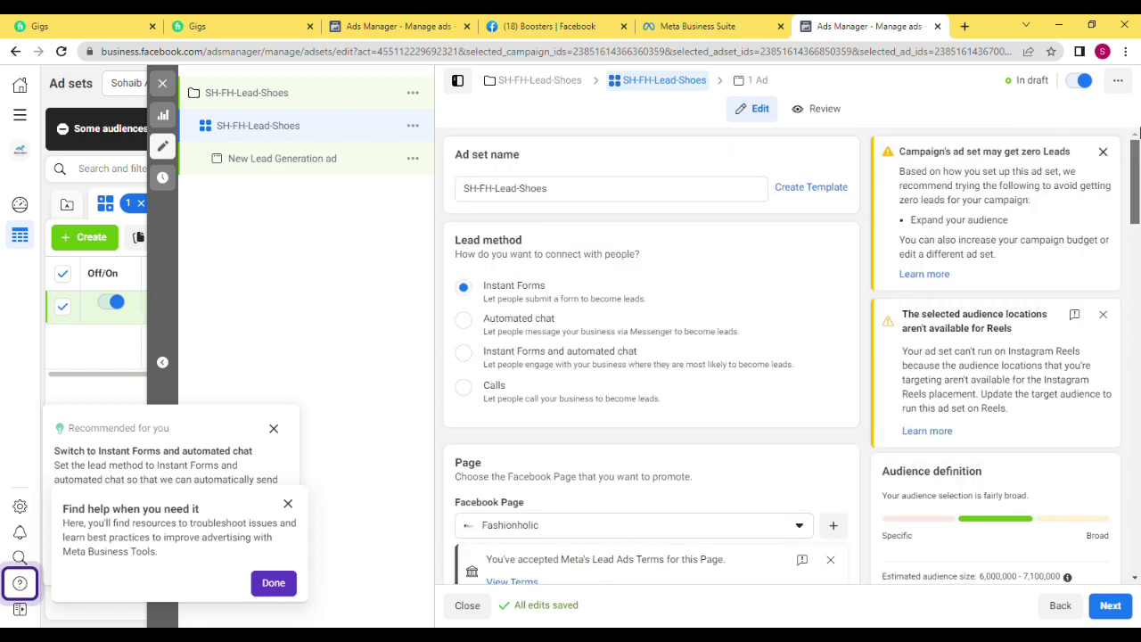
left_click(675, 195)
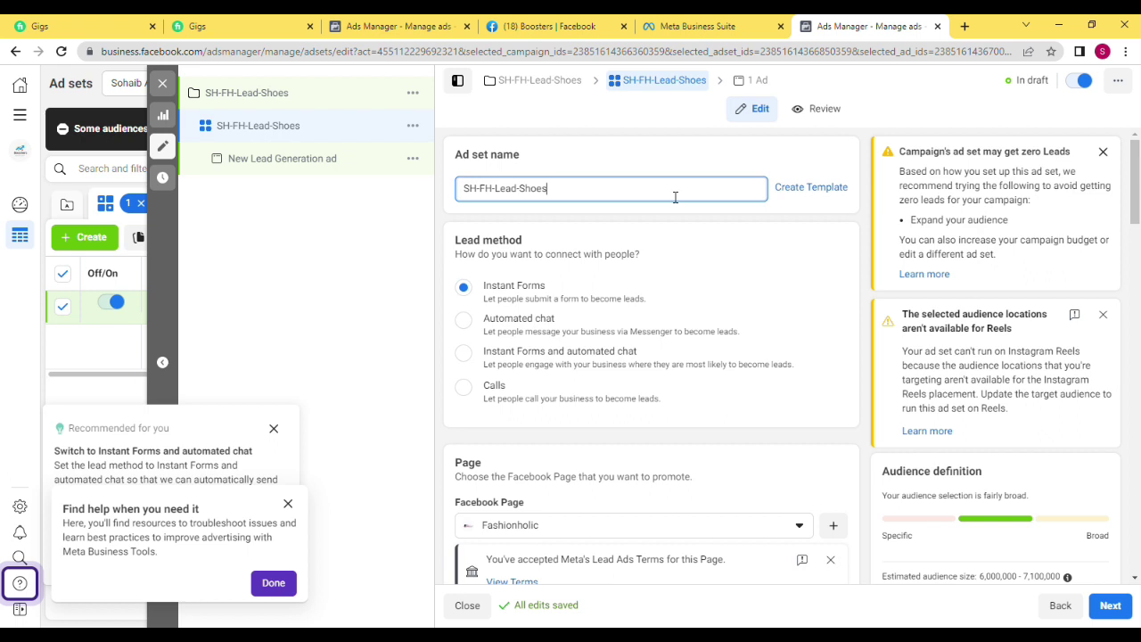
type("-p")
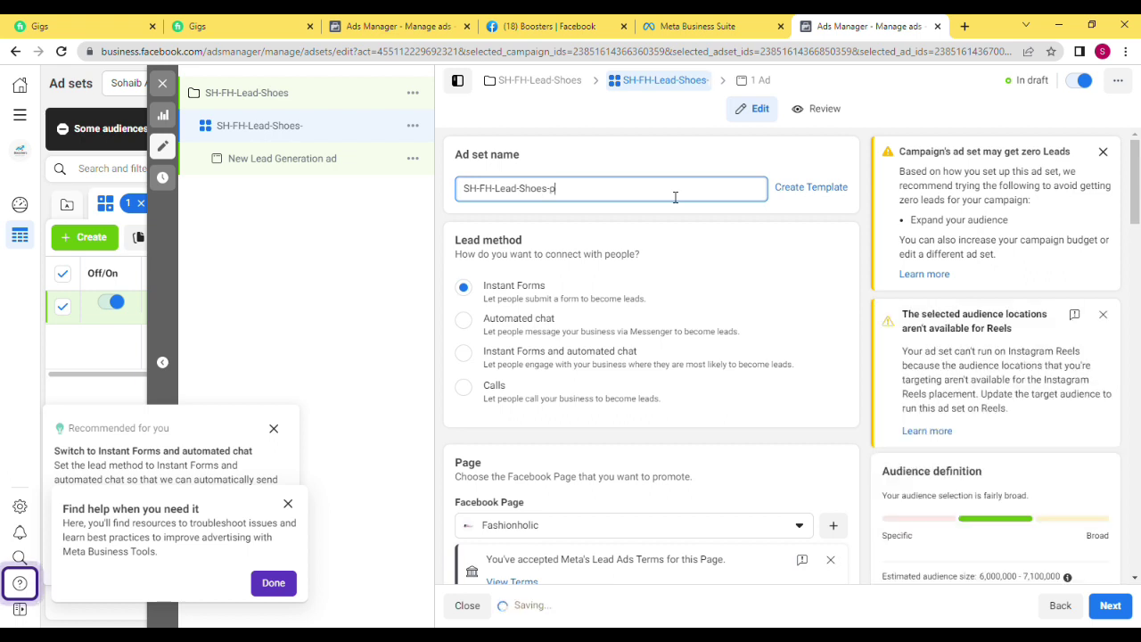
type("k-")
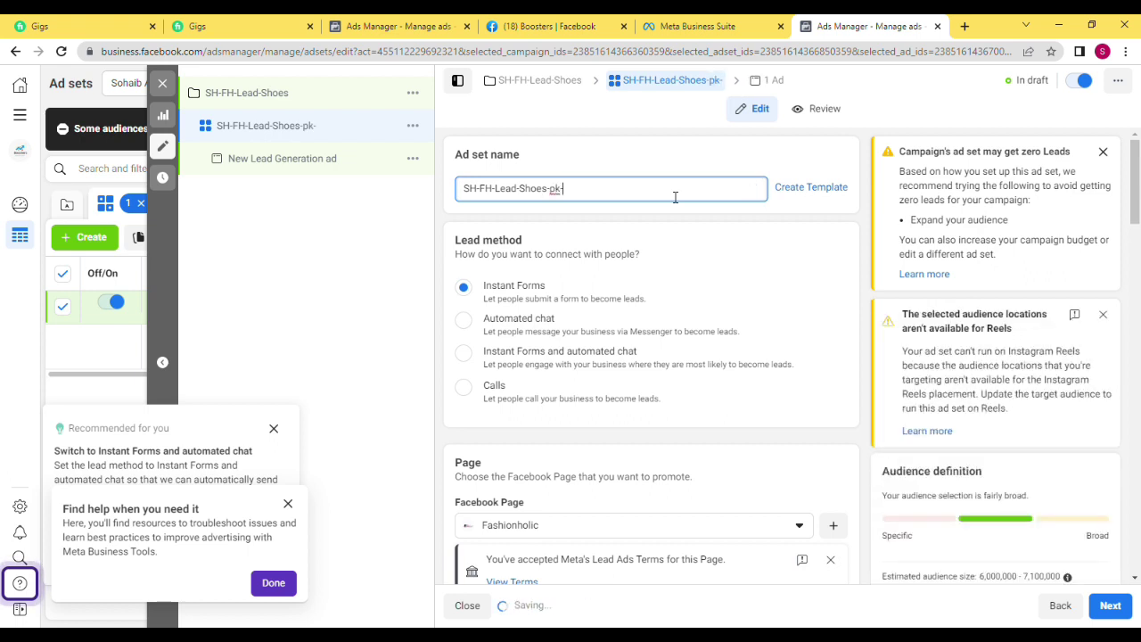
type("femail-")
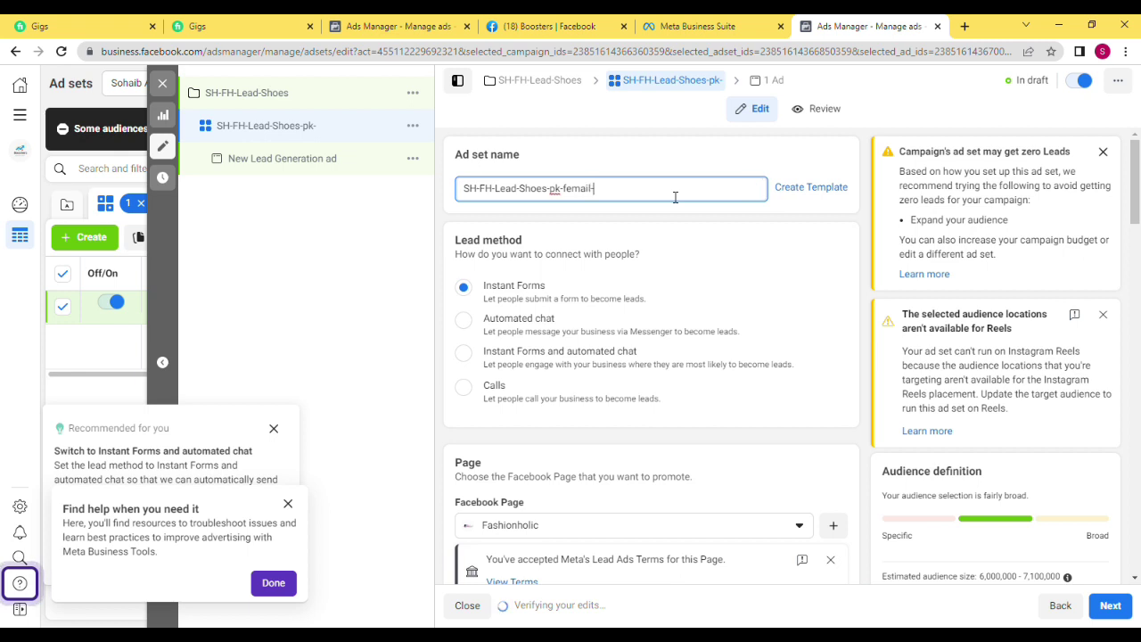
key("BackSpace")
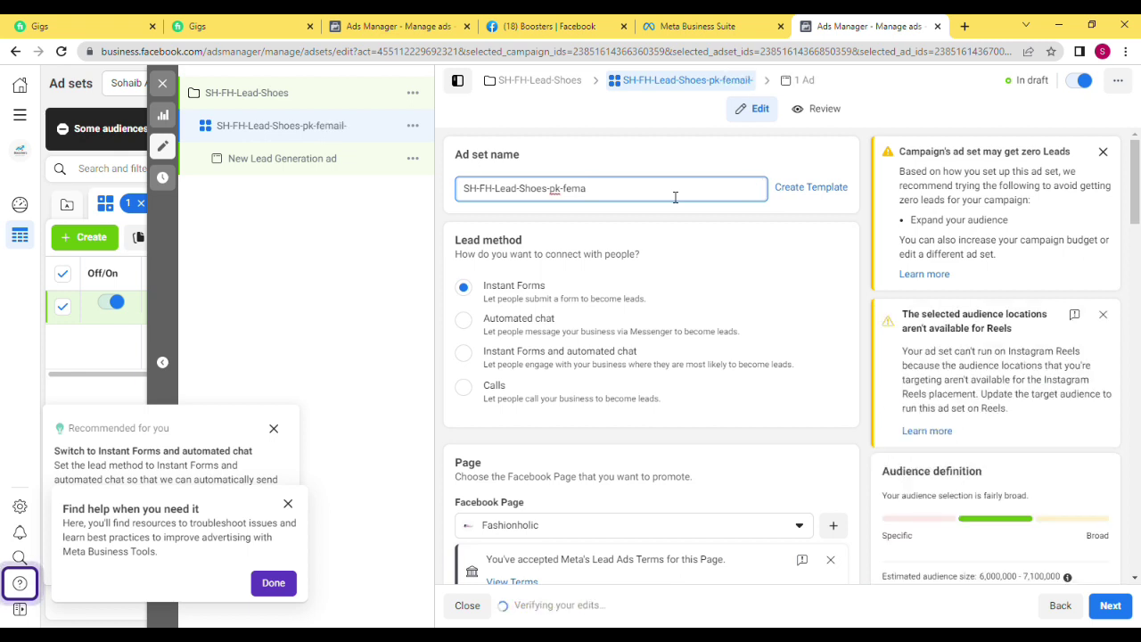
type("le-18")
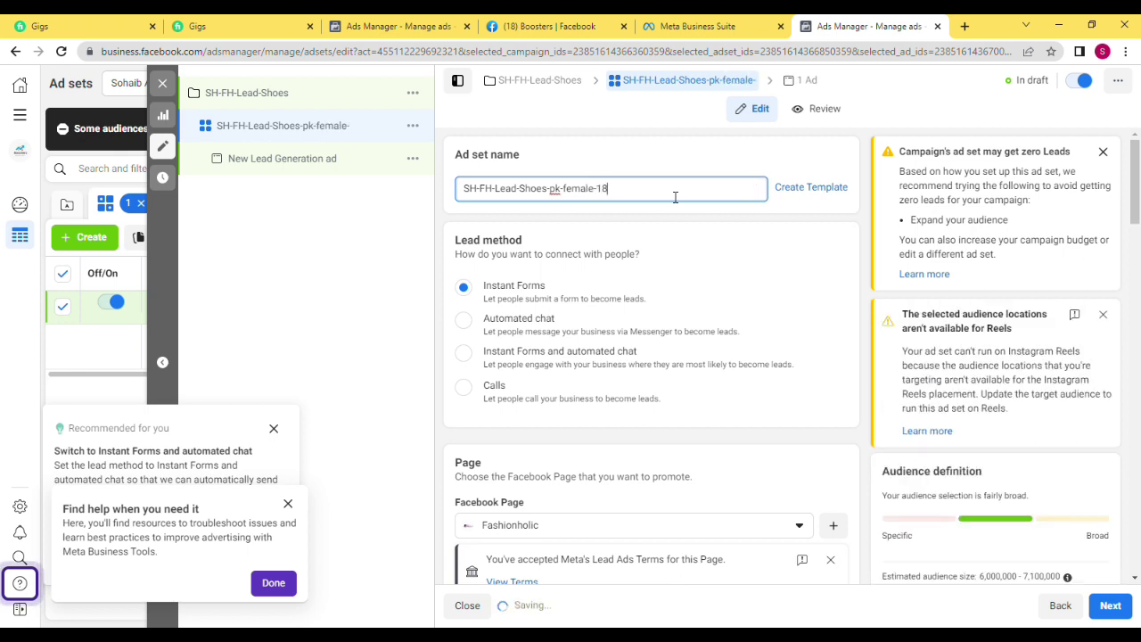
type("04")
key("BackSpace")
key("BackSpace")
type("44")
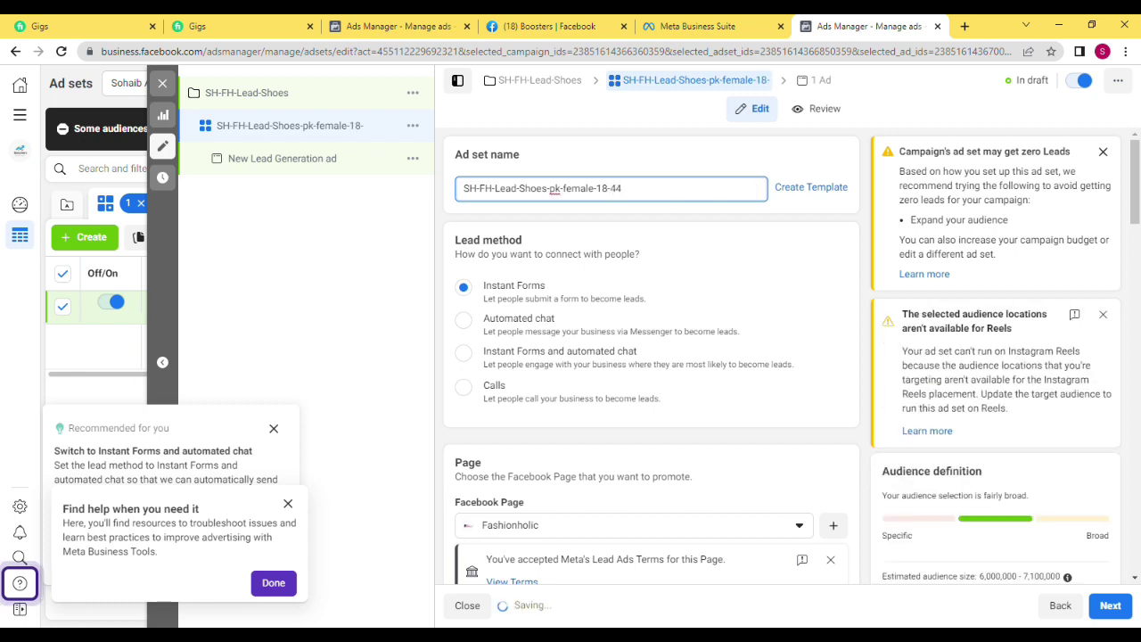
Continue to the ad and rename it SH-FH-Lead-Shoes.
scroll(1138, 537, "down", 20)
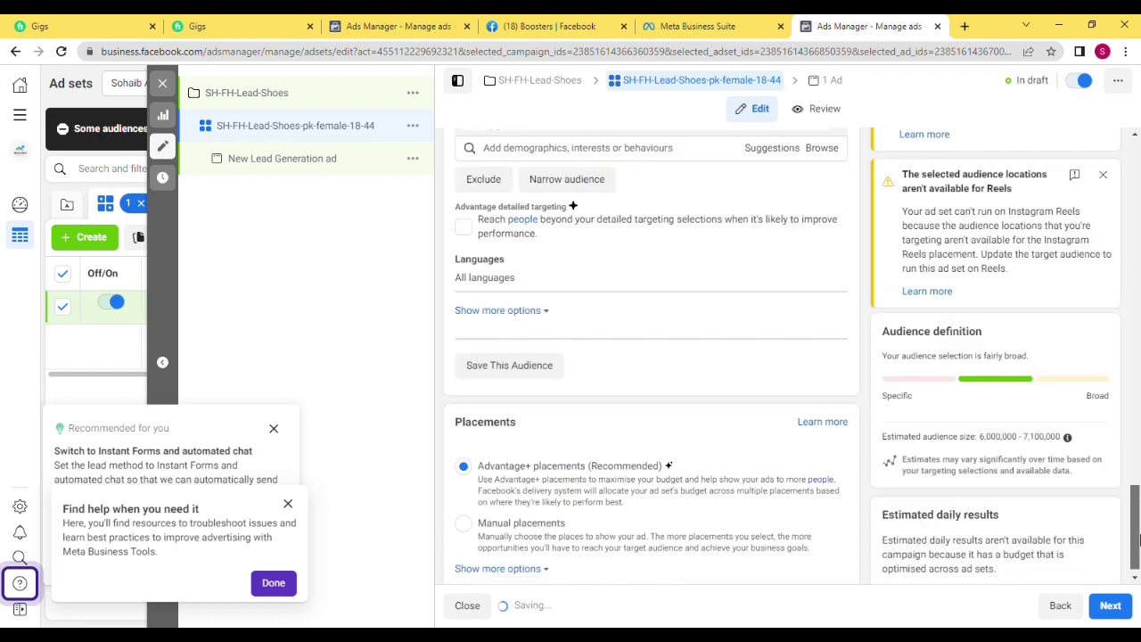
left_click(1107, 607)
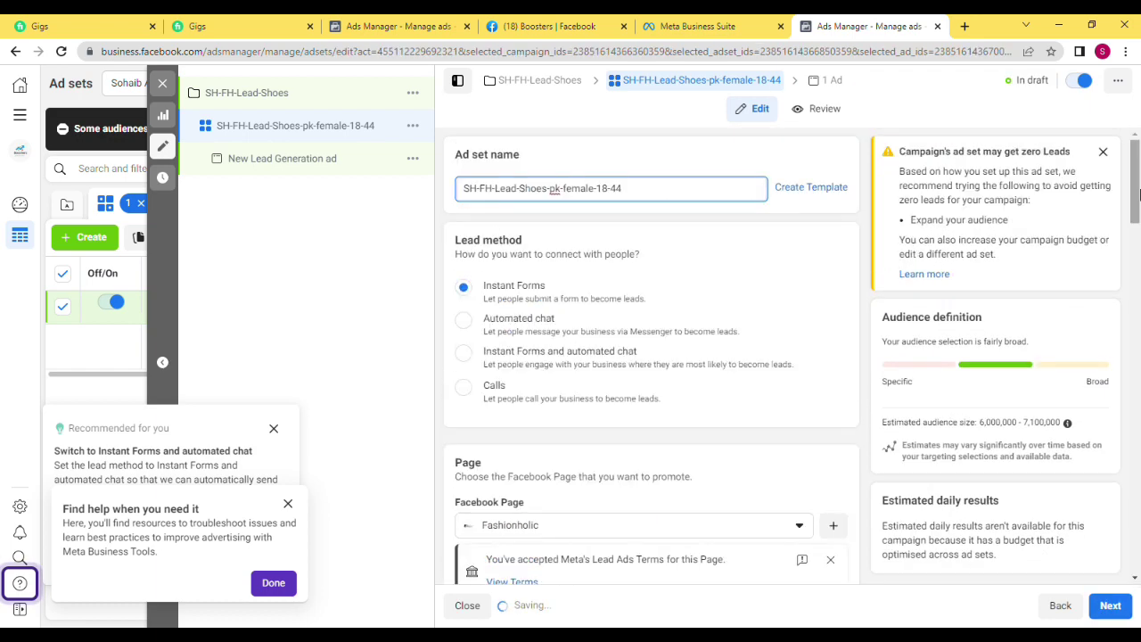
scroll(1134, 501, "down", 10)
scroll(1135, 501, "down", 4)
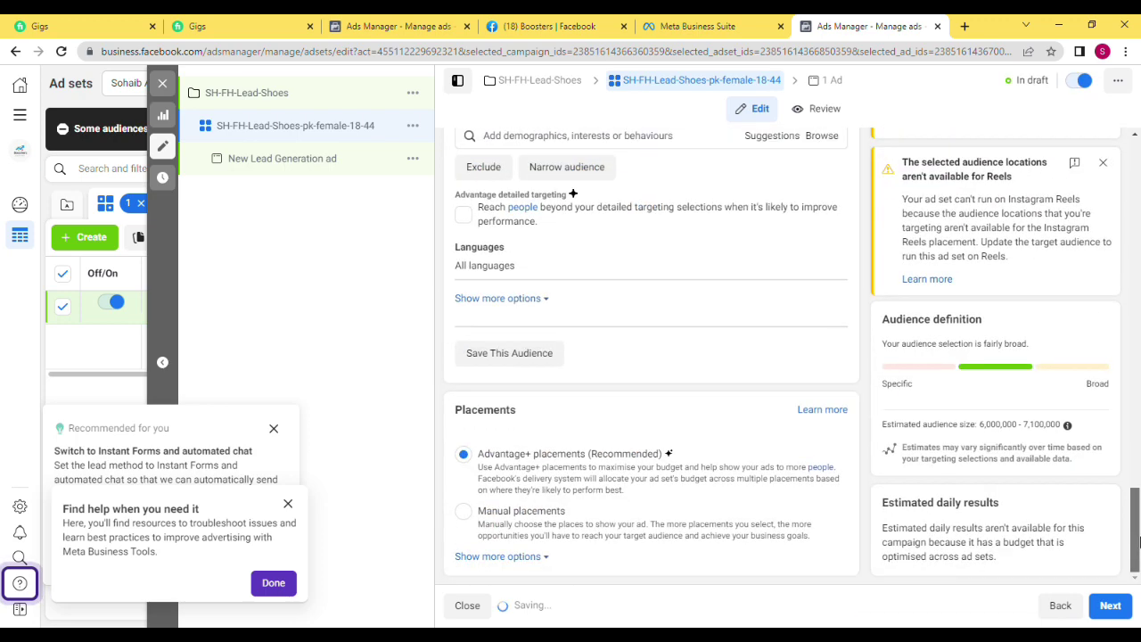
left_click(1108, 607)
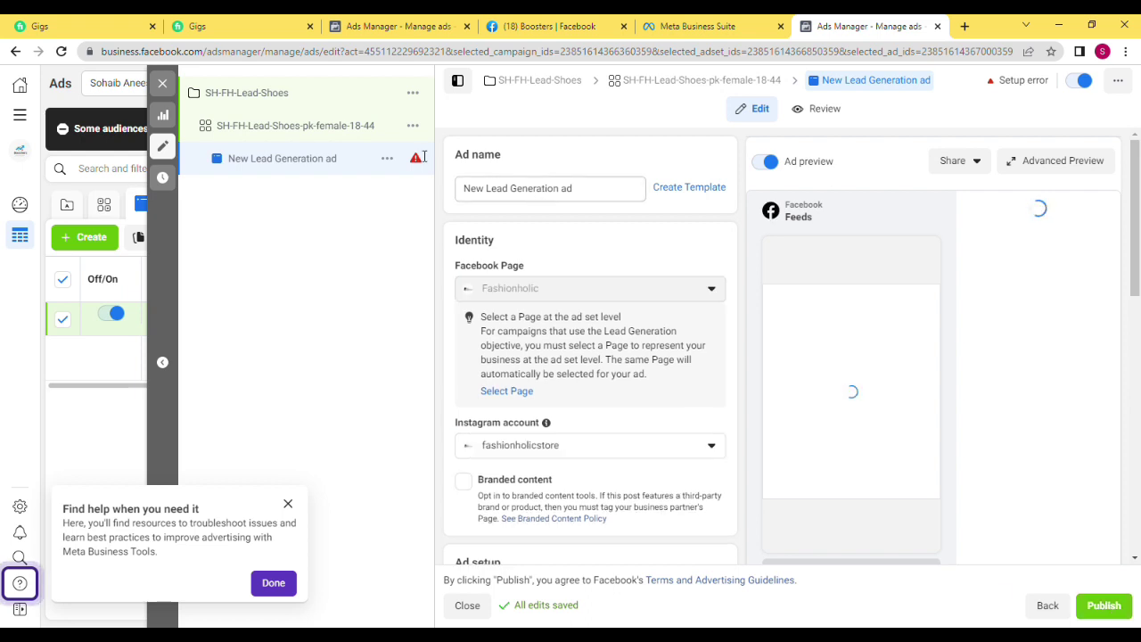
left_click(555, 199)
key("ctrl+a")
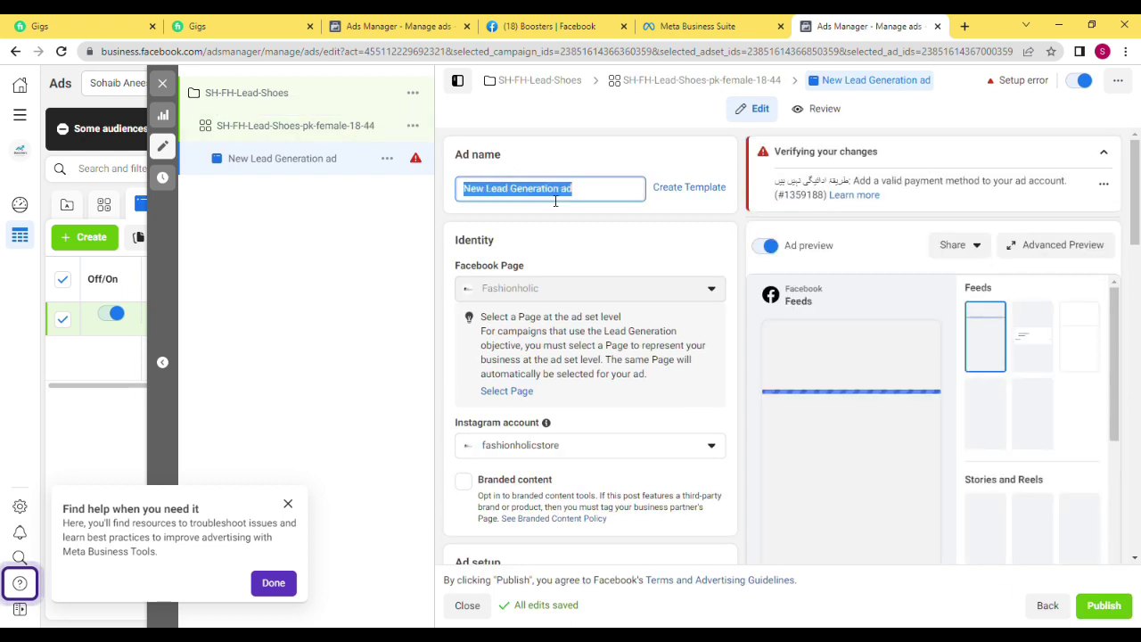
type("SH-FH-Lead-Shoes")
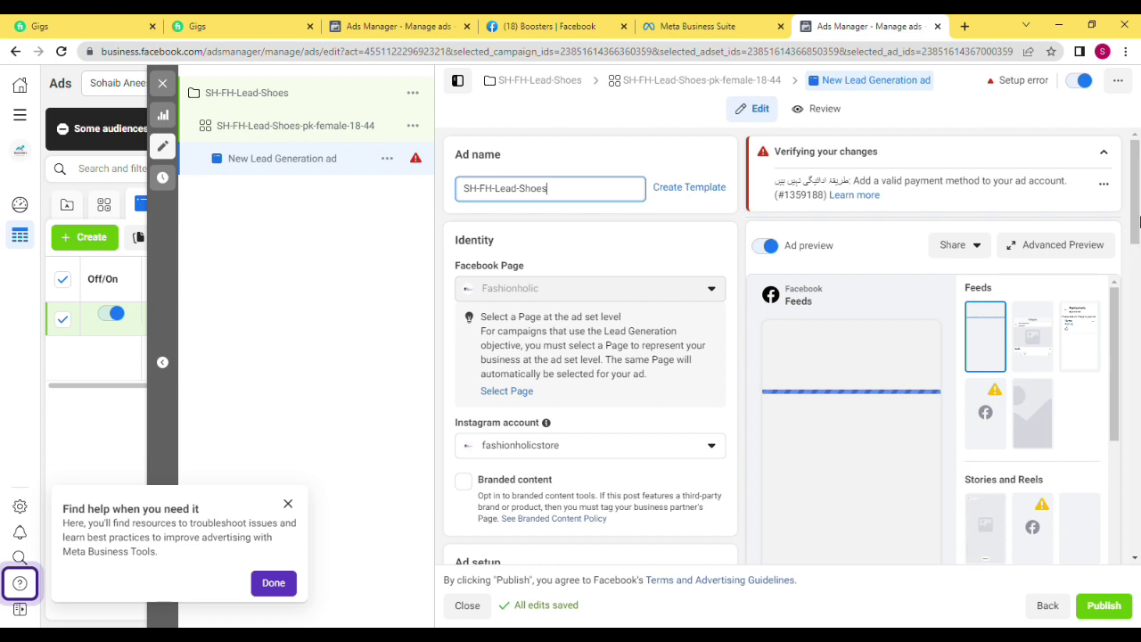
Try the Carousel format for the ad, restore Single image or video, and view the ad setup choices, keeping Create Ad.
scroll(1138, 244, "down", 2)
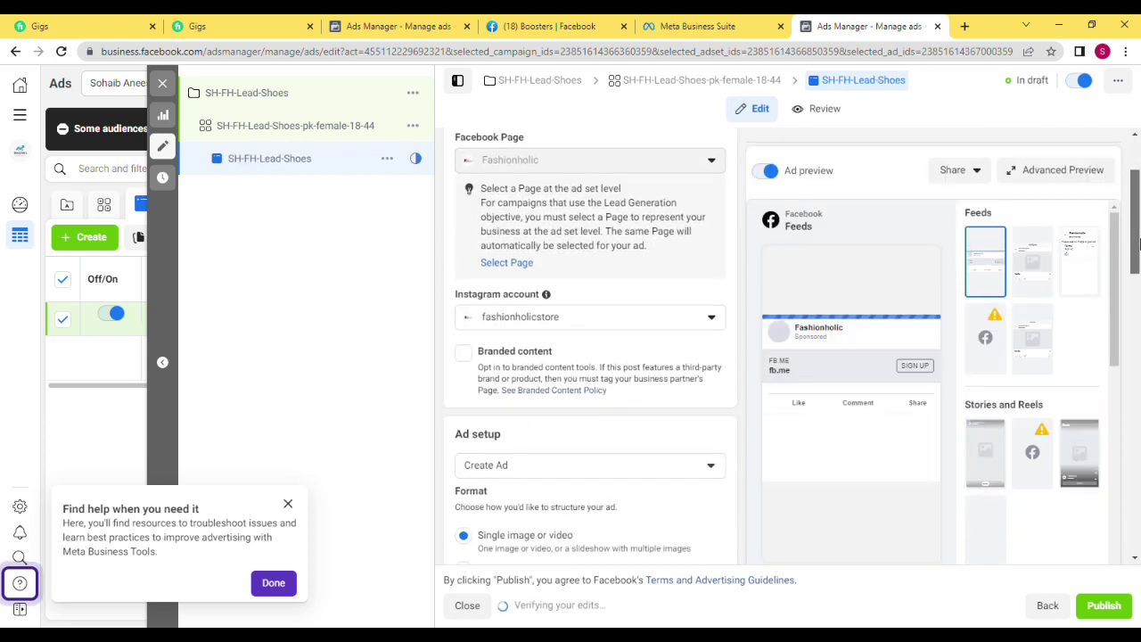
left_click_drag(1138, 245, 1137, 257)
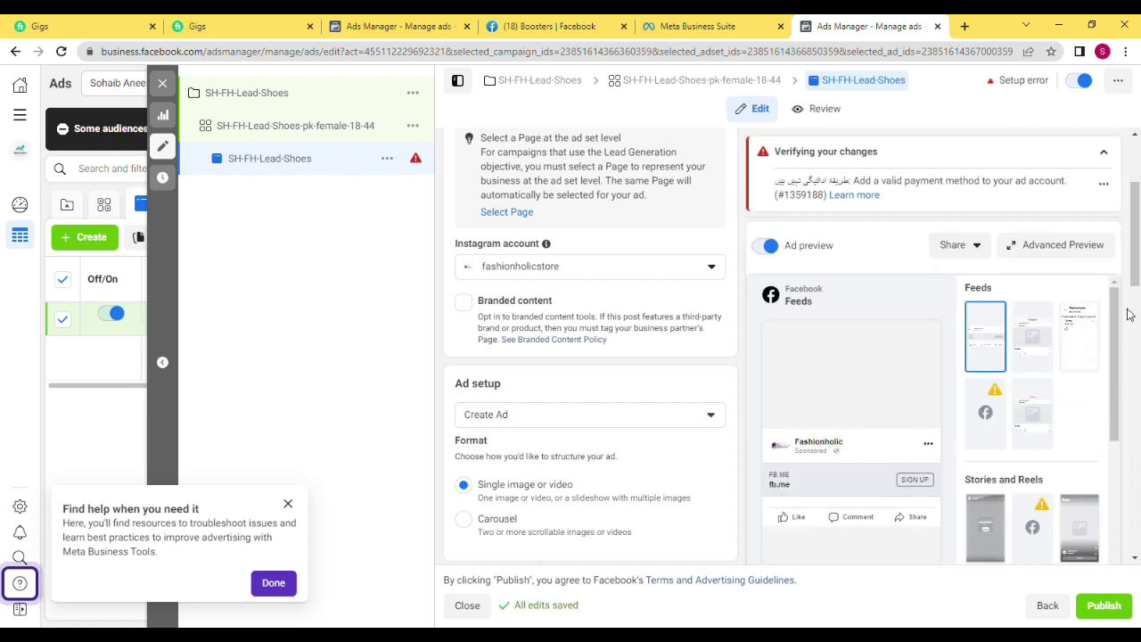
left_click_drag(1138, 242, 1138, 299)
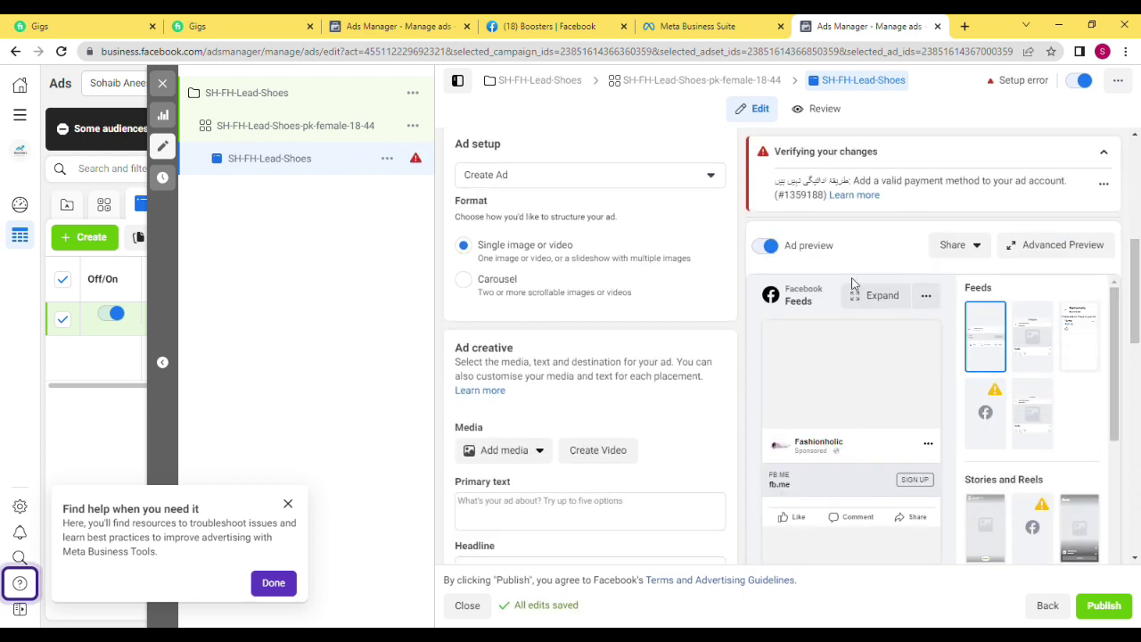
left_click(464, 280)
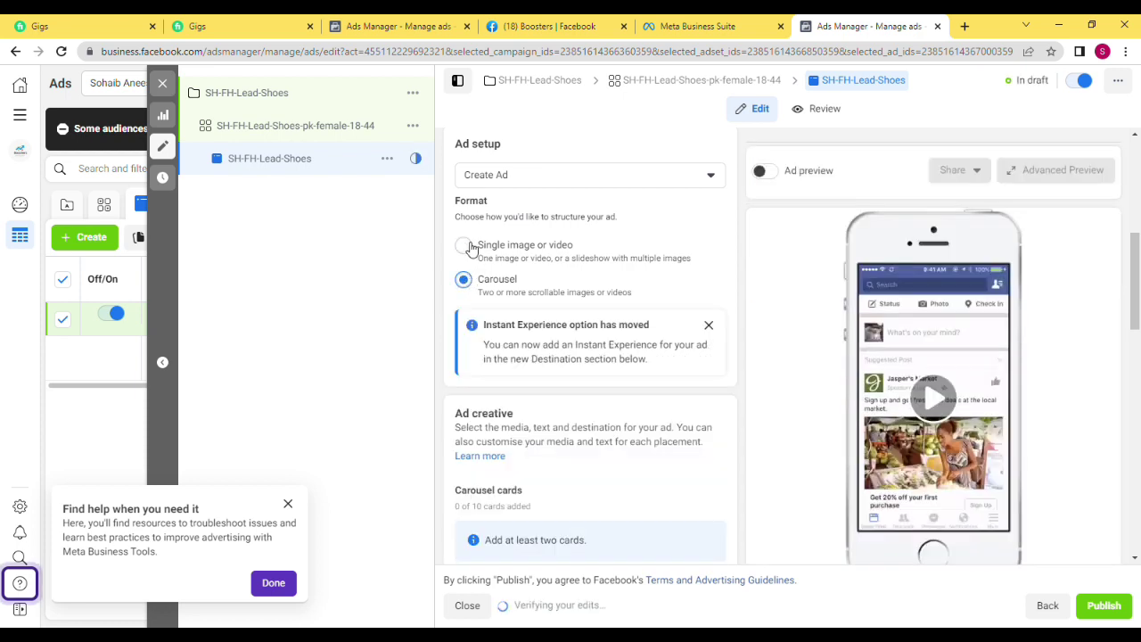
left_click(464, 247)
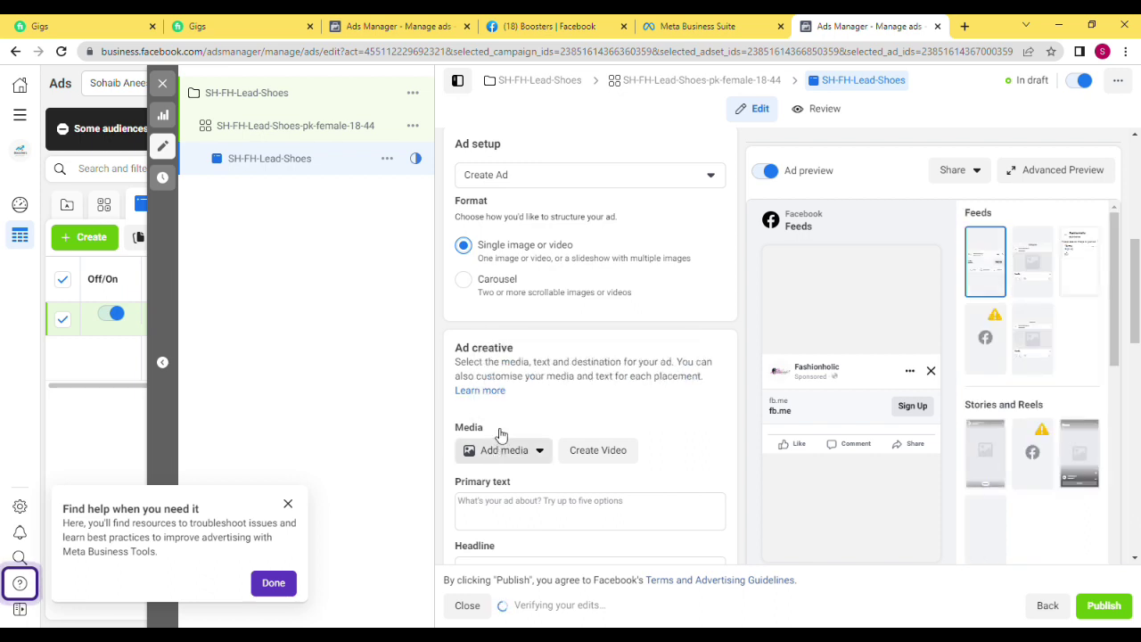
left_click(632, 175)
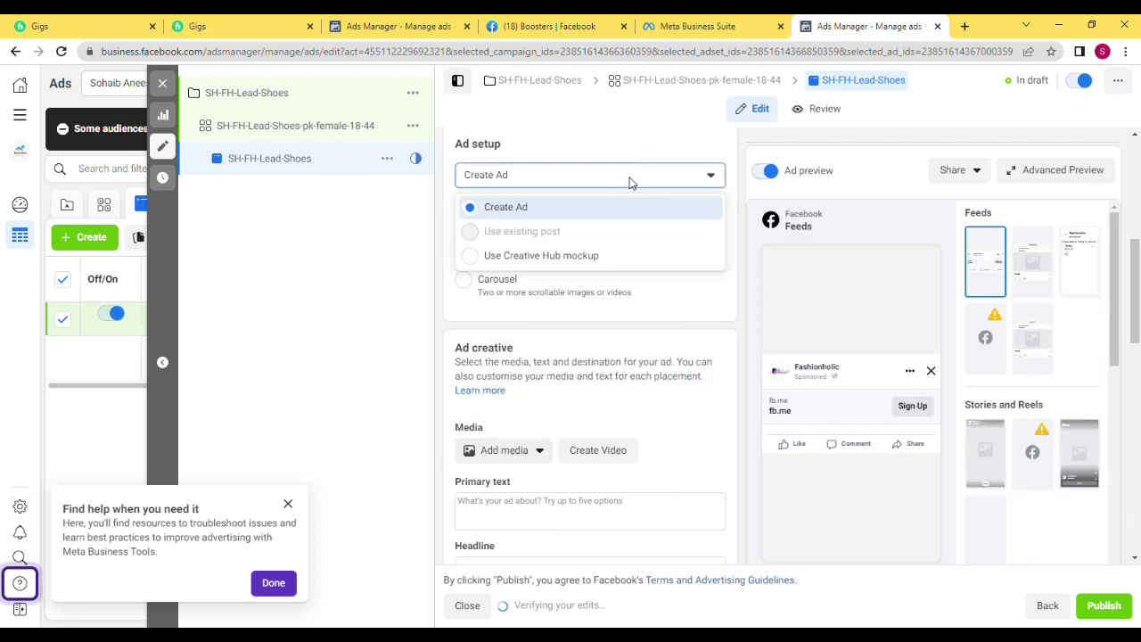
left_click(627, 136)
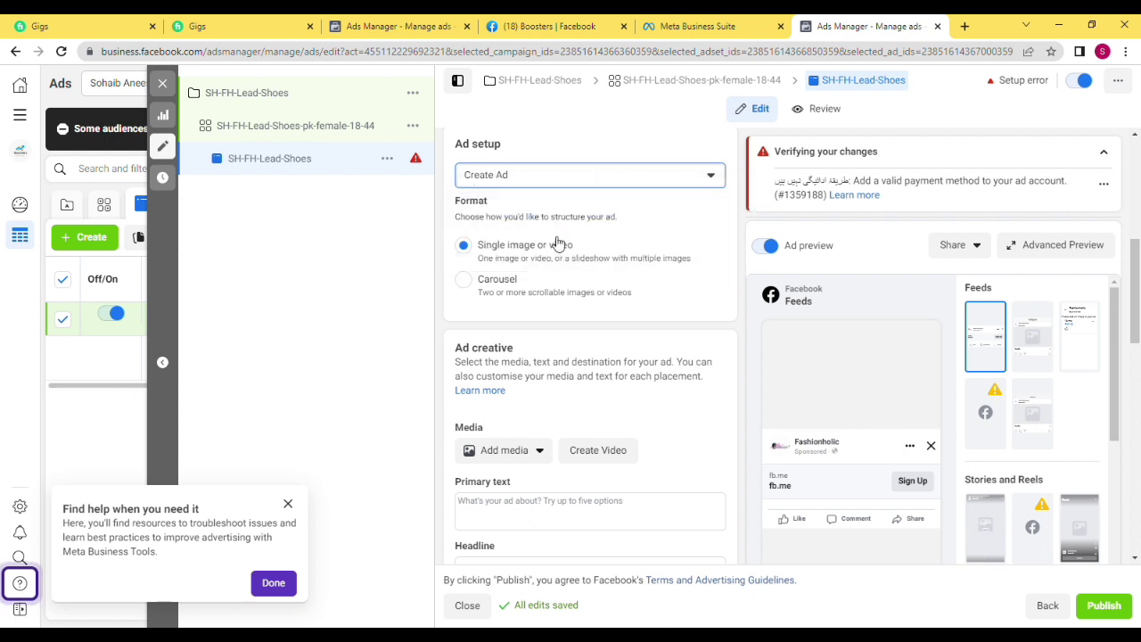
Start adding an image to the ad and look through the page images for a suitable one.
left_click(502, 450)
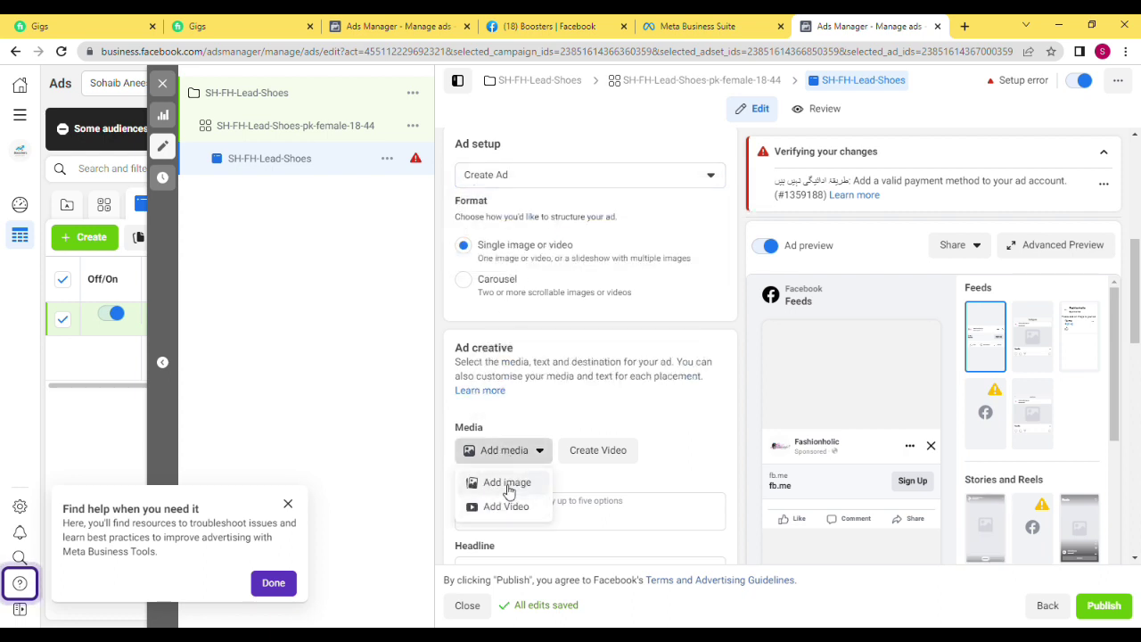
left_click(507, 482)
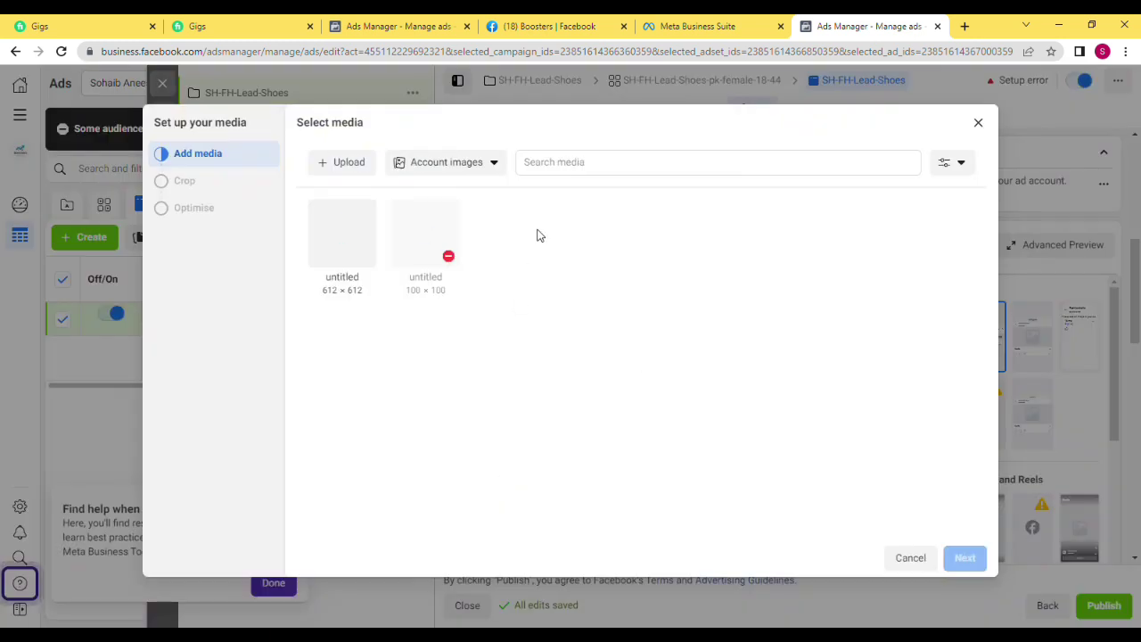
left_click(476, 161)
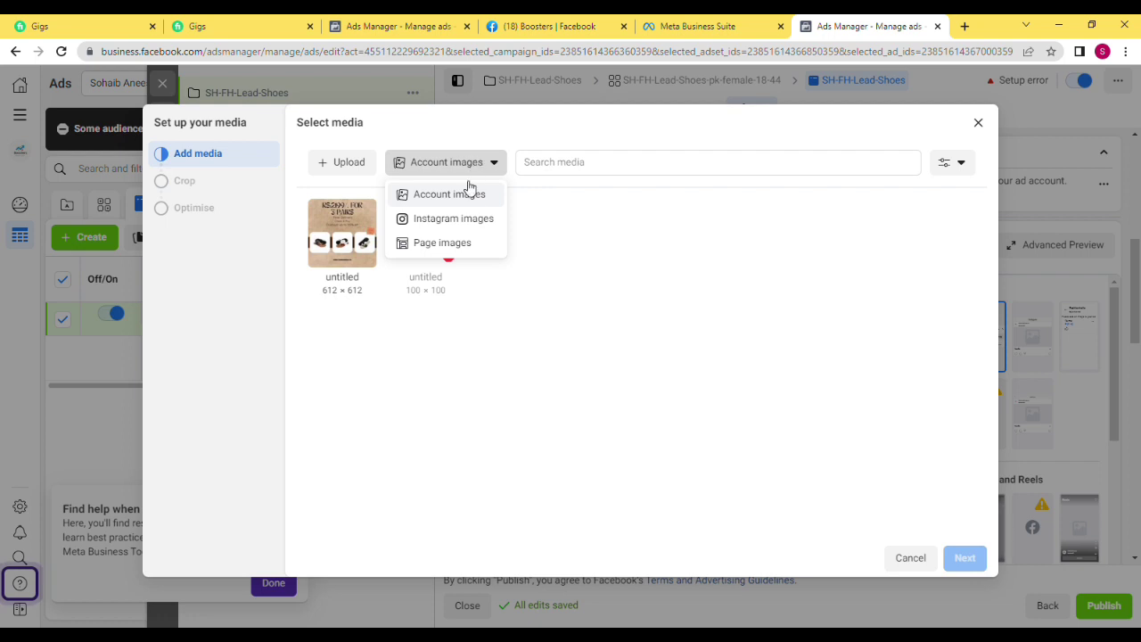
left_click(462, 242)
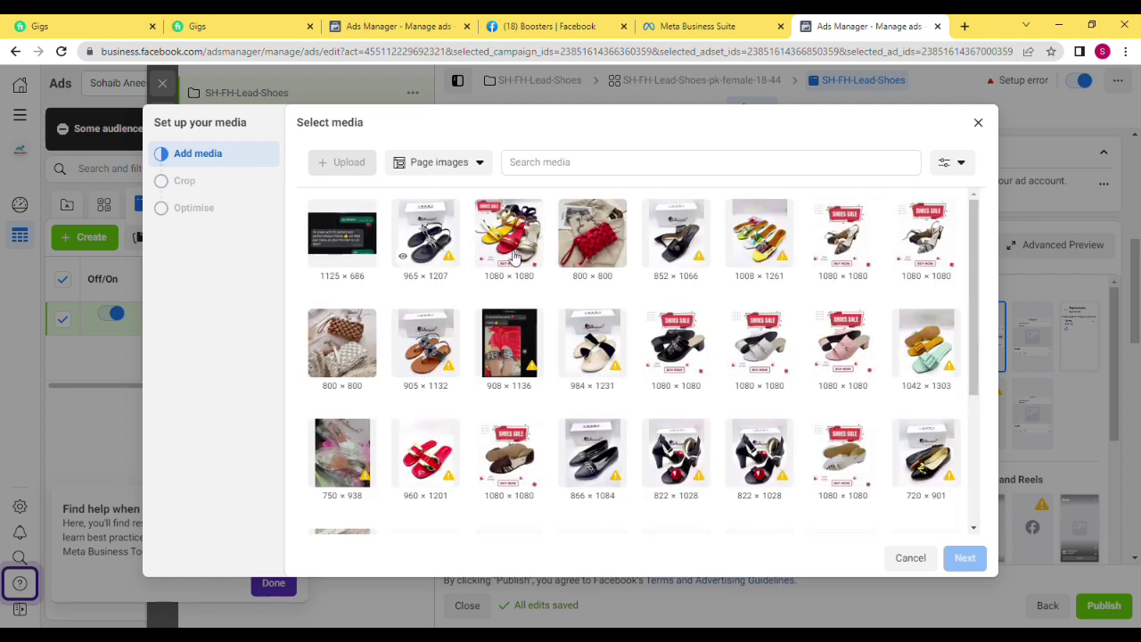
left_click_drag(972, 244, 983, 411)
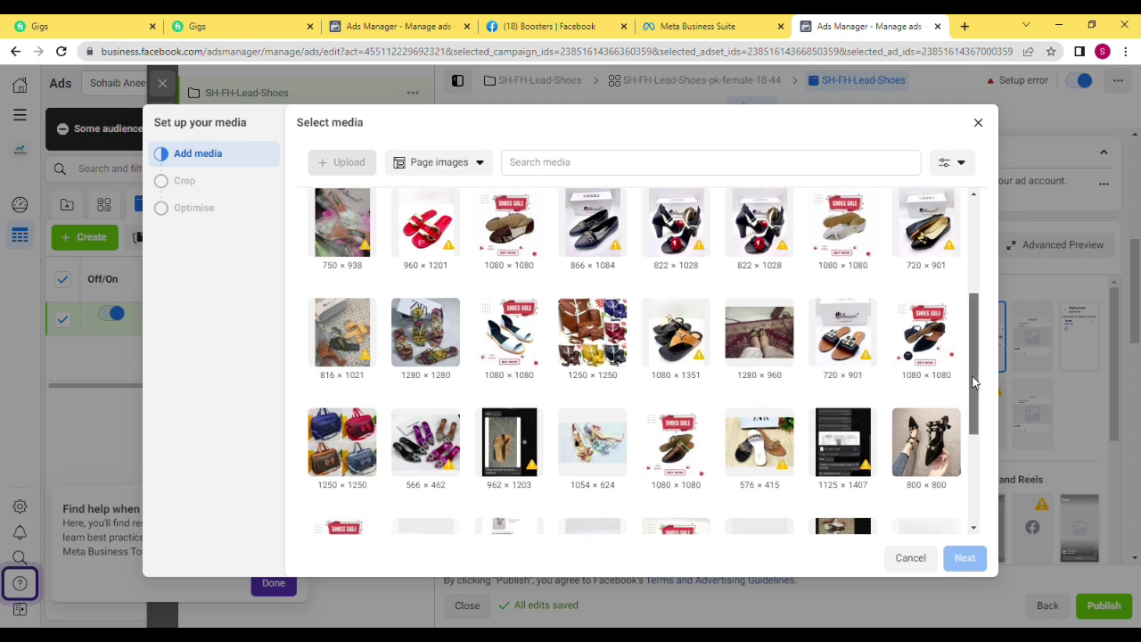
left_click_drag(974, 382, 988, 509)
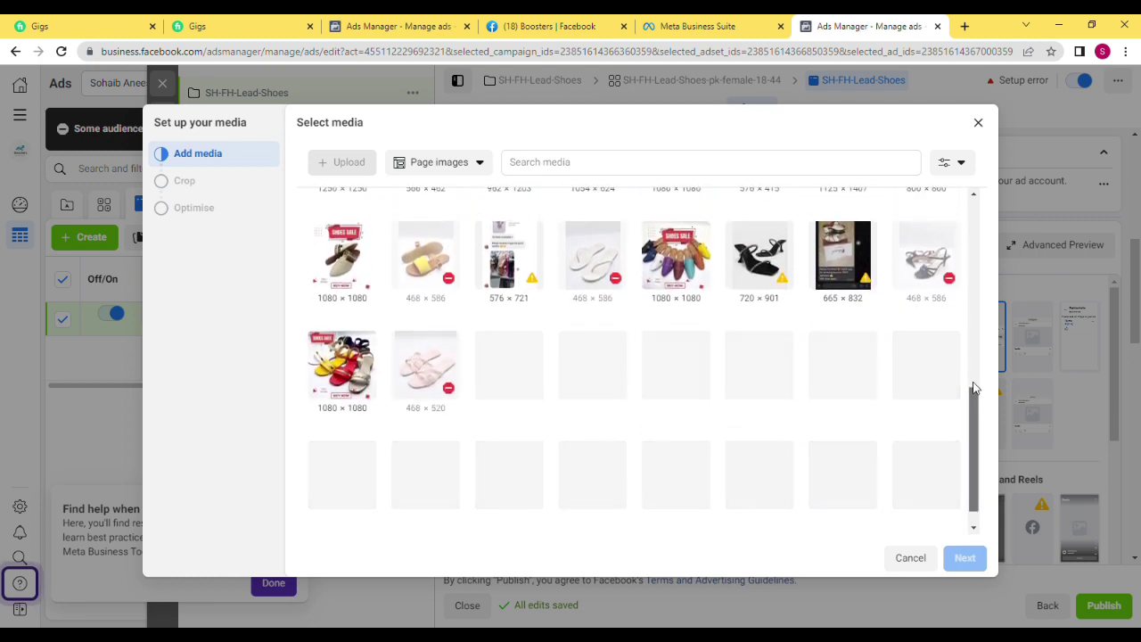
Switch to the Facebook site, search for Fashionholic and open its page.
left_click(539, 21)
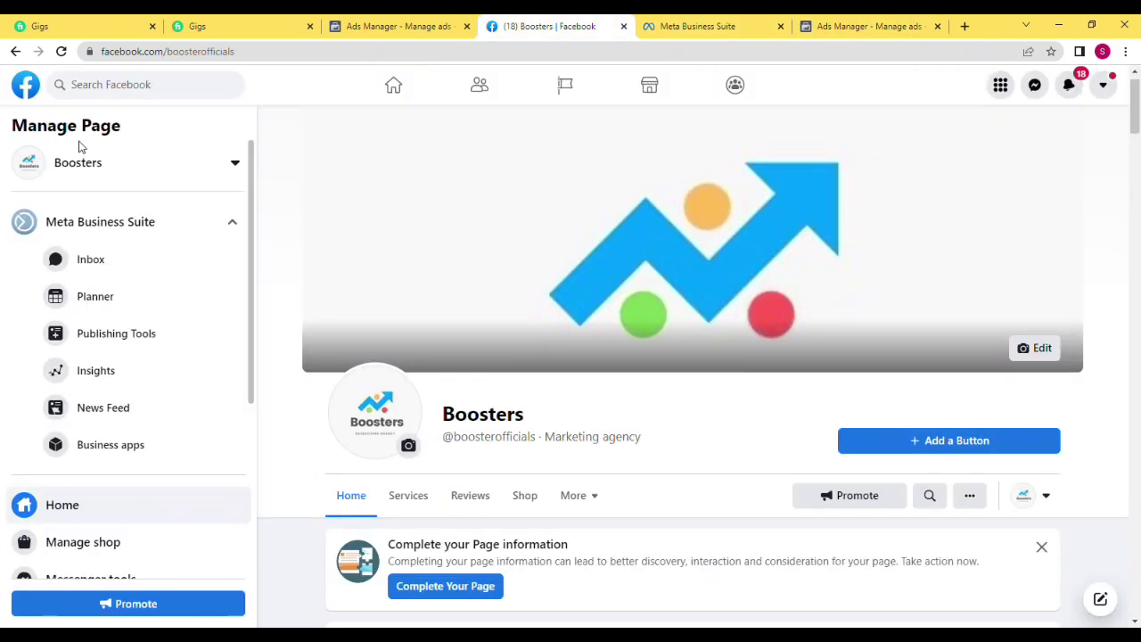
left_click(70, 84)
type("fas")
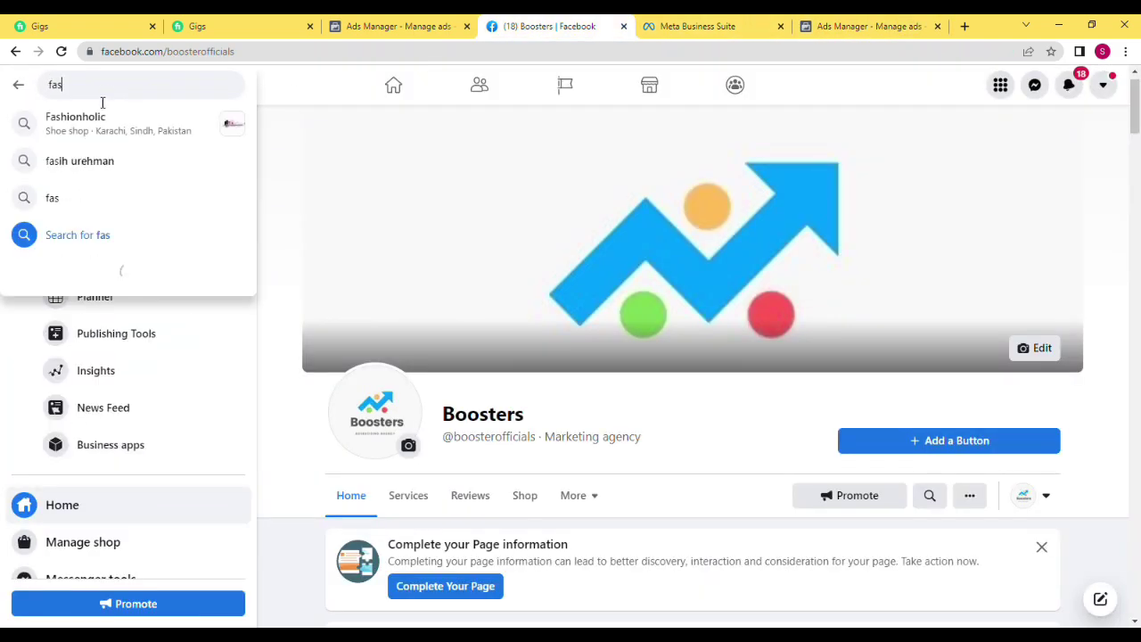
left_click(105, 134)
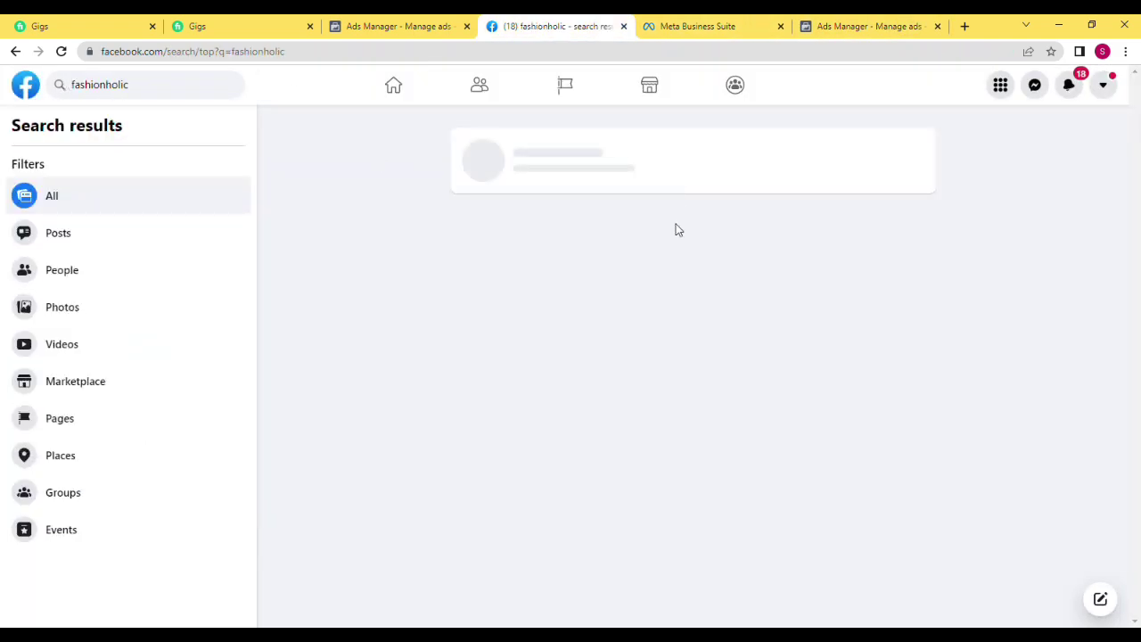
left_click(557, 157)
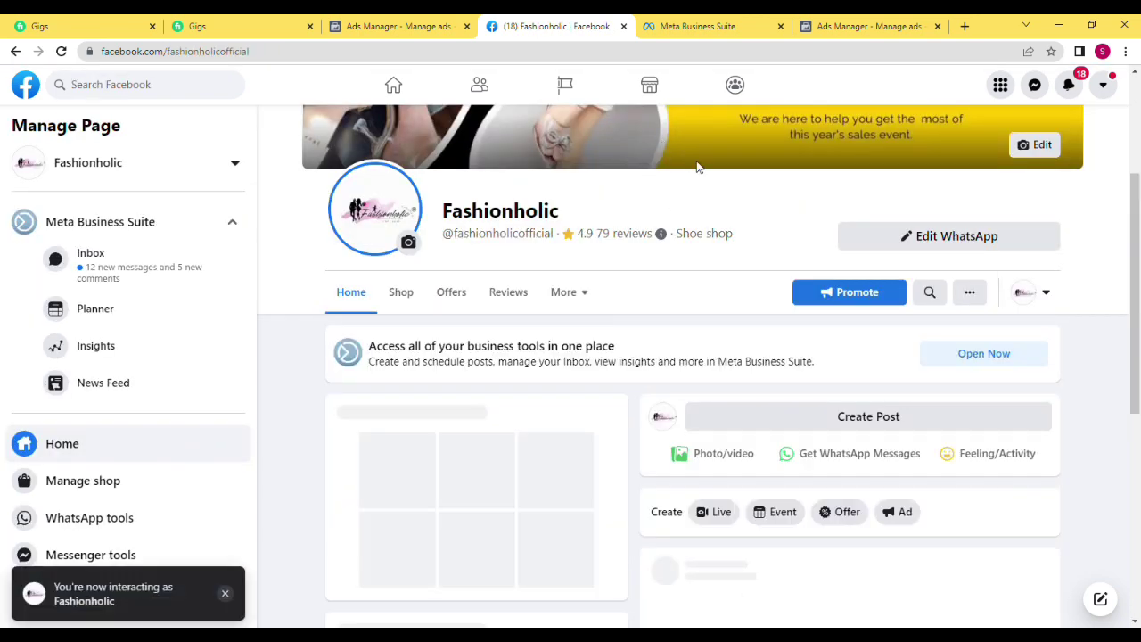
Open the Fashionholic page's Big Sale cover photo and download it.
scroll(937, 352, "down", 6)
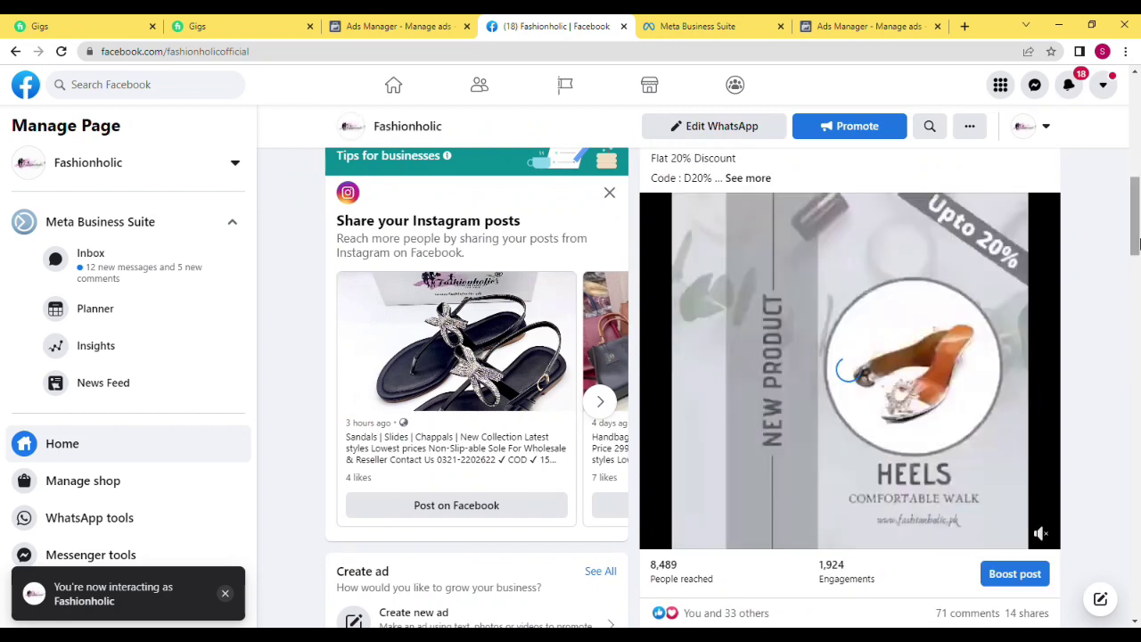
scroll(1136, 152, "up", 8)
left_click(844, 187)
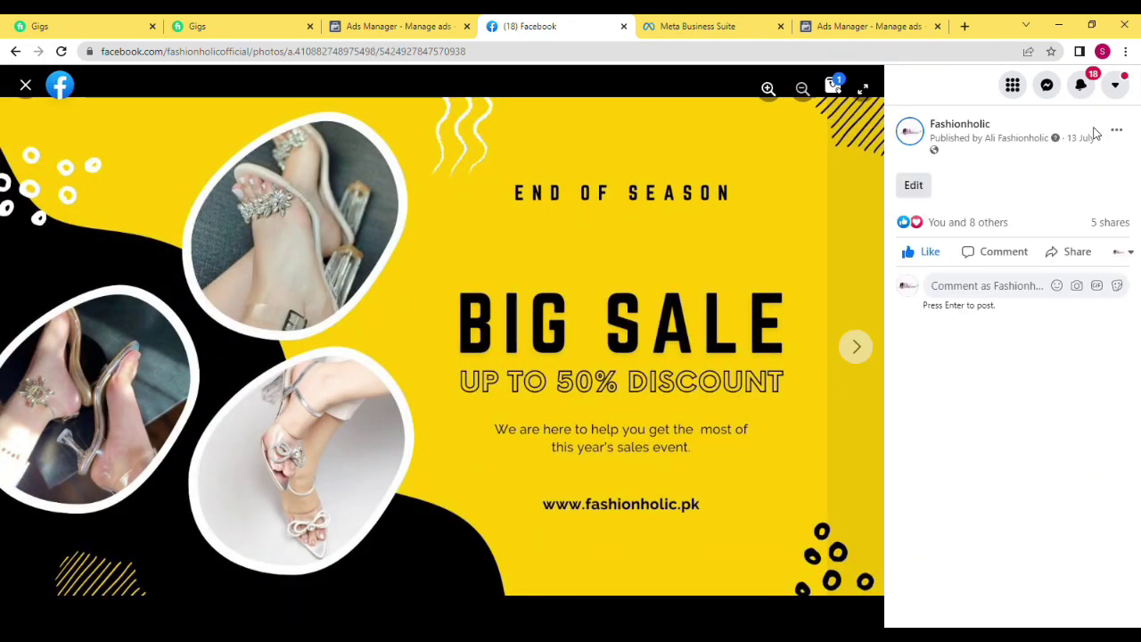
left_click(1115, 131)
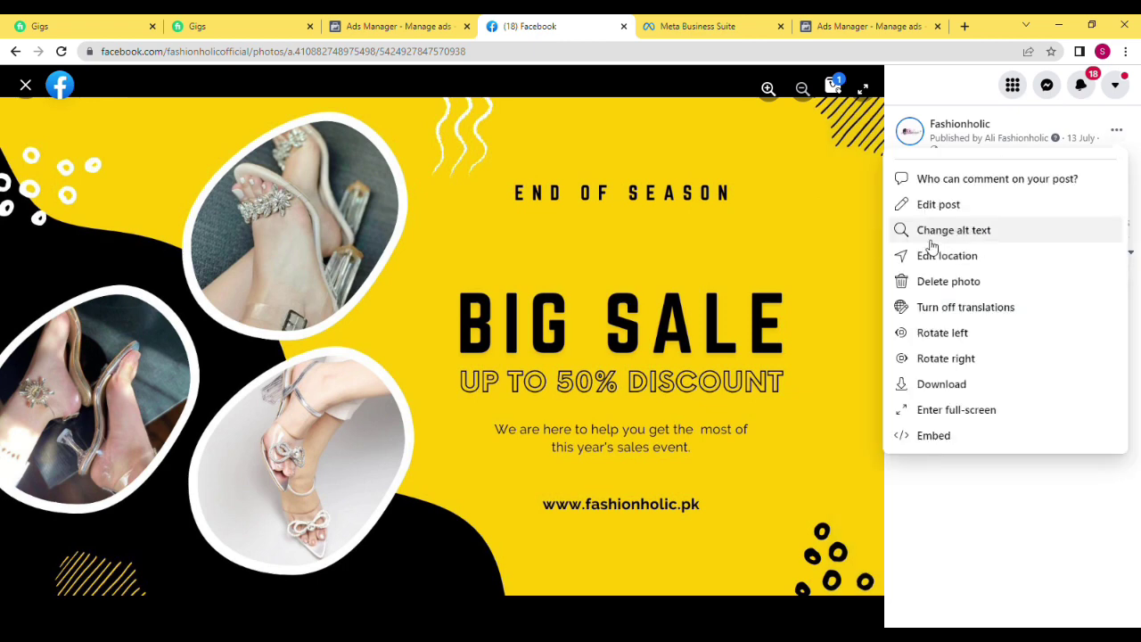
left_click(933, 385)
Return to Ads Manager, switch the media source to account images, and upload the downloaded cover photo.
left_click(835, 25)
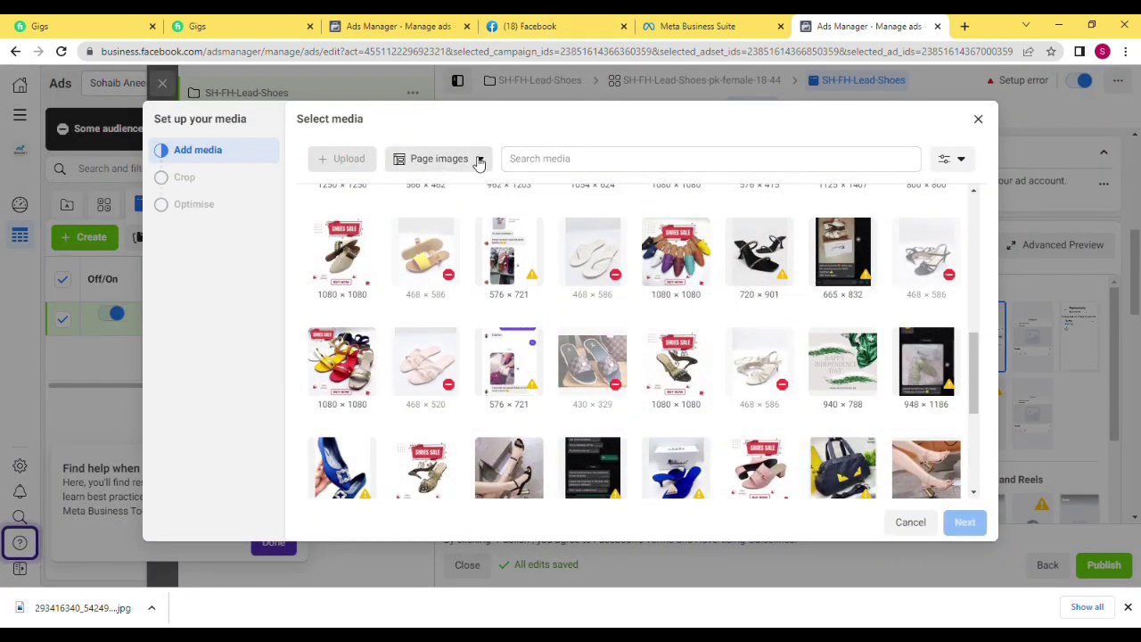
left_click(468, 162)
left_click(440, 192)
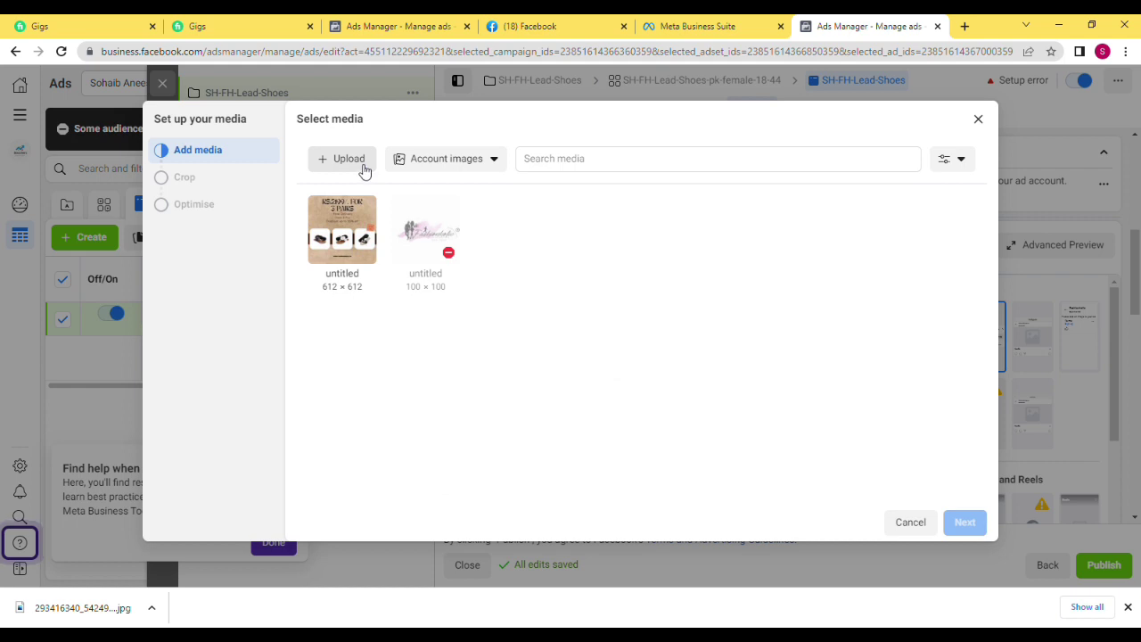
left_click(364, 167)
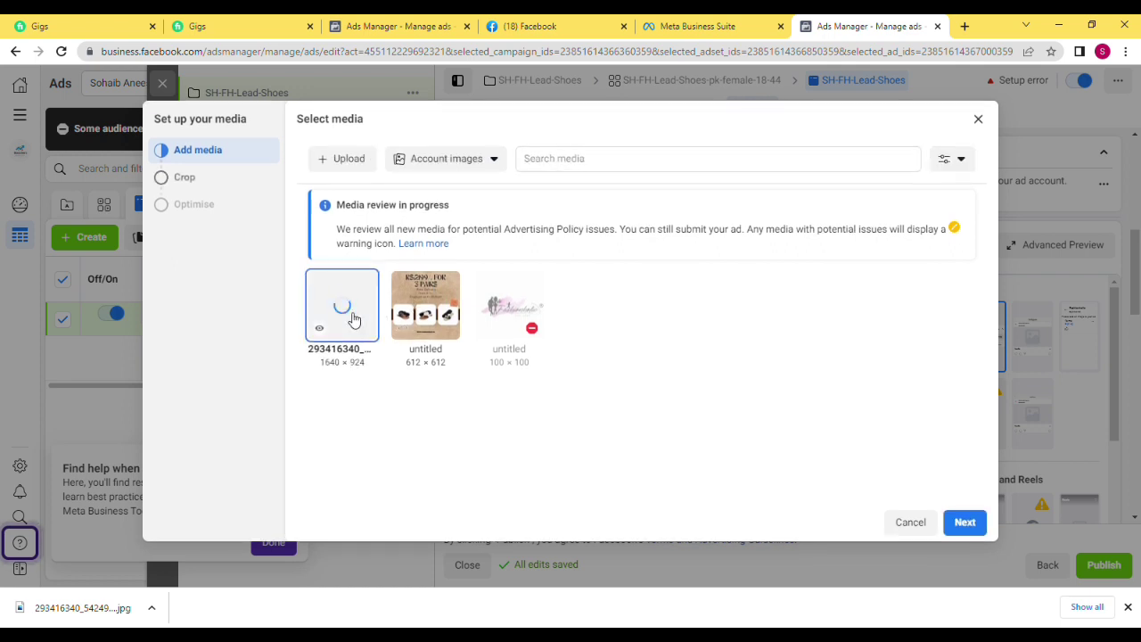
Continue to cropping, use the Original crop for Stories and Reels, Apps and sites, and apply the image to the ad.
left_click(952, 525)
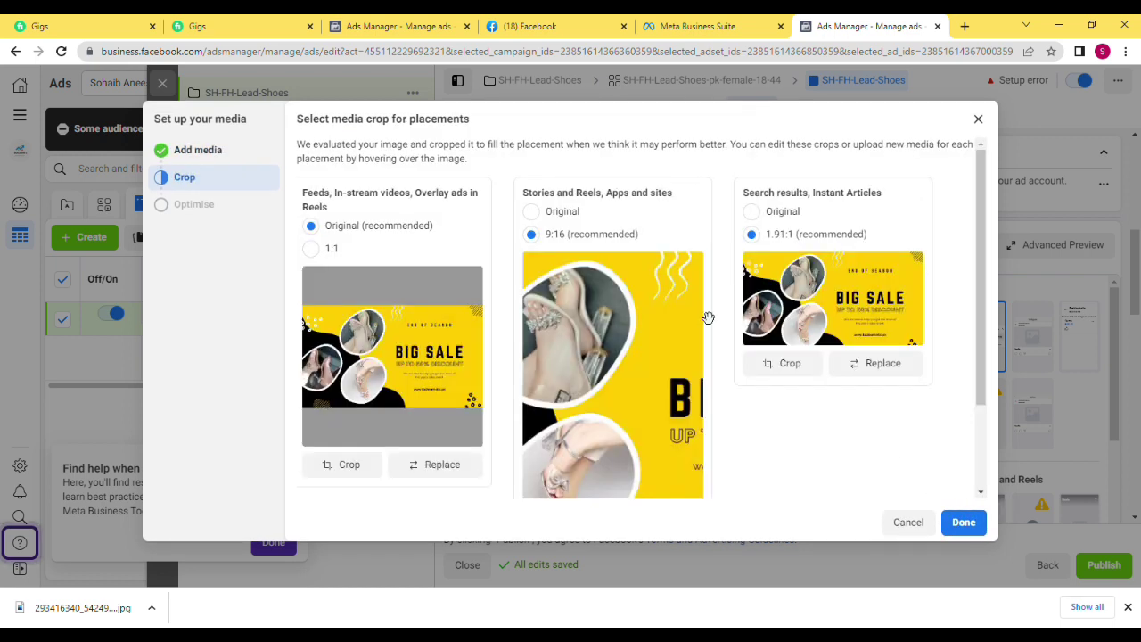
left_click(531, 212)
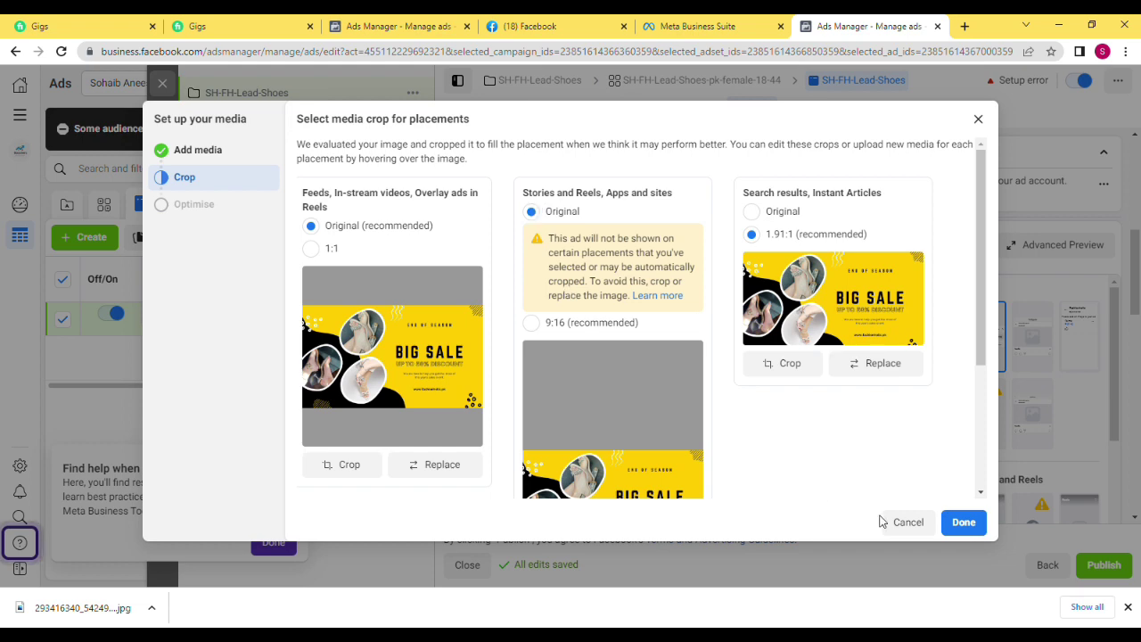
left_click(964, 526)
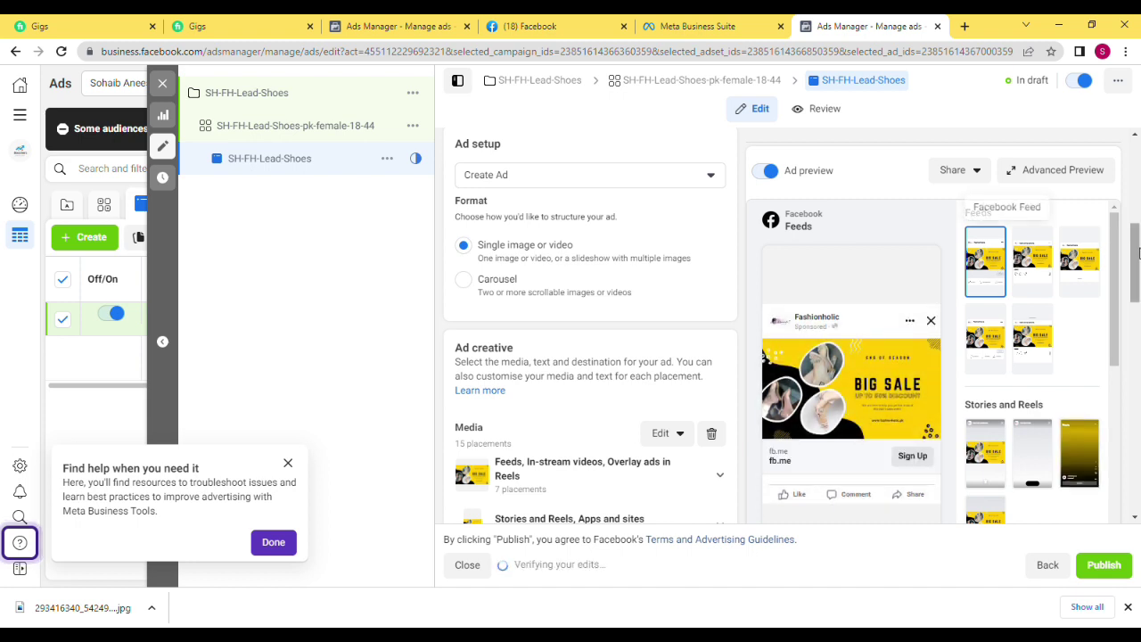
Enter "Big Sale Upto 50%" as the first line of the ad's primary text.
left_click_drag(1138, 252, 1138, 345)
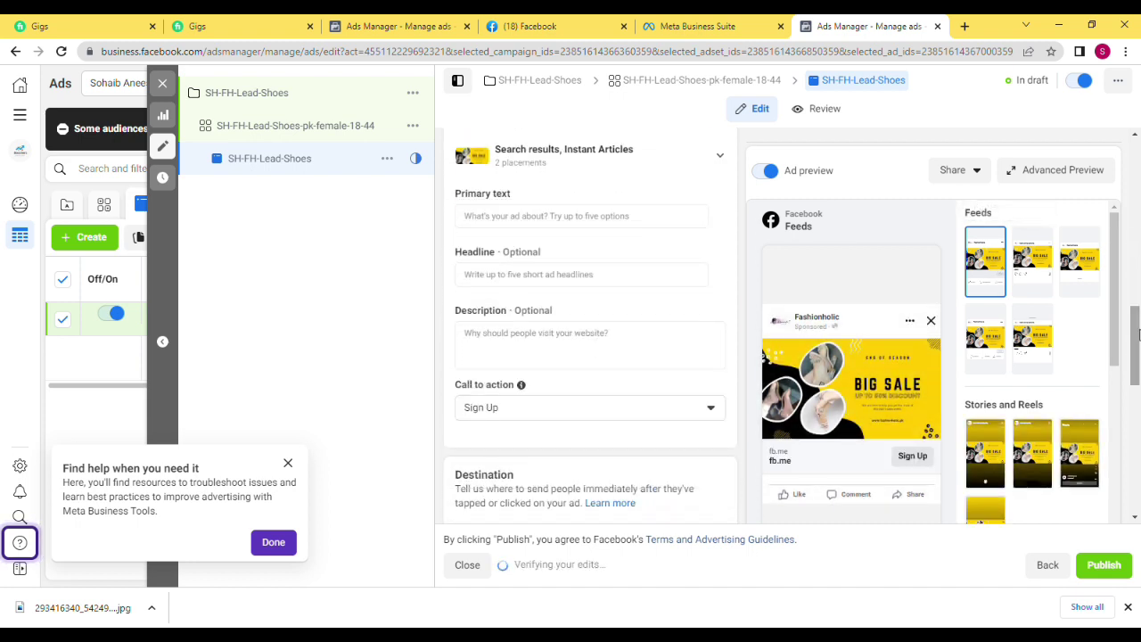
left_click(602, 217)
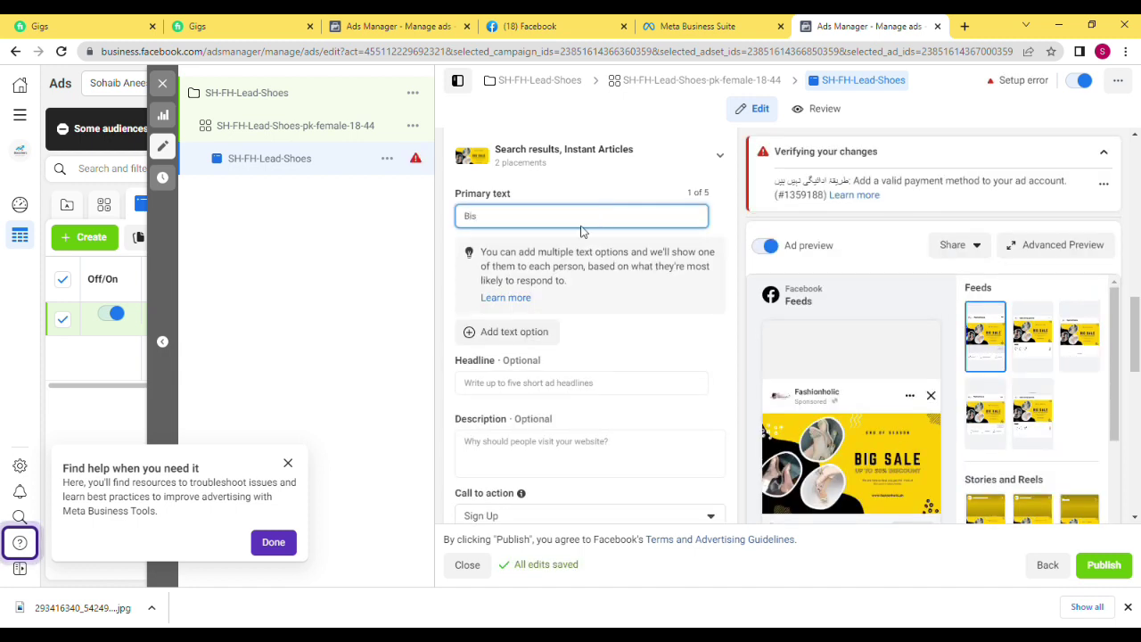
type("Big Sale")
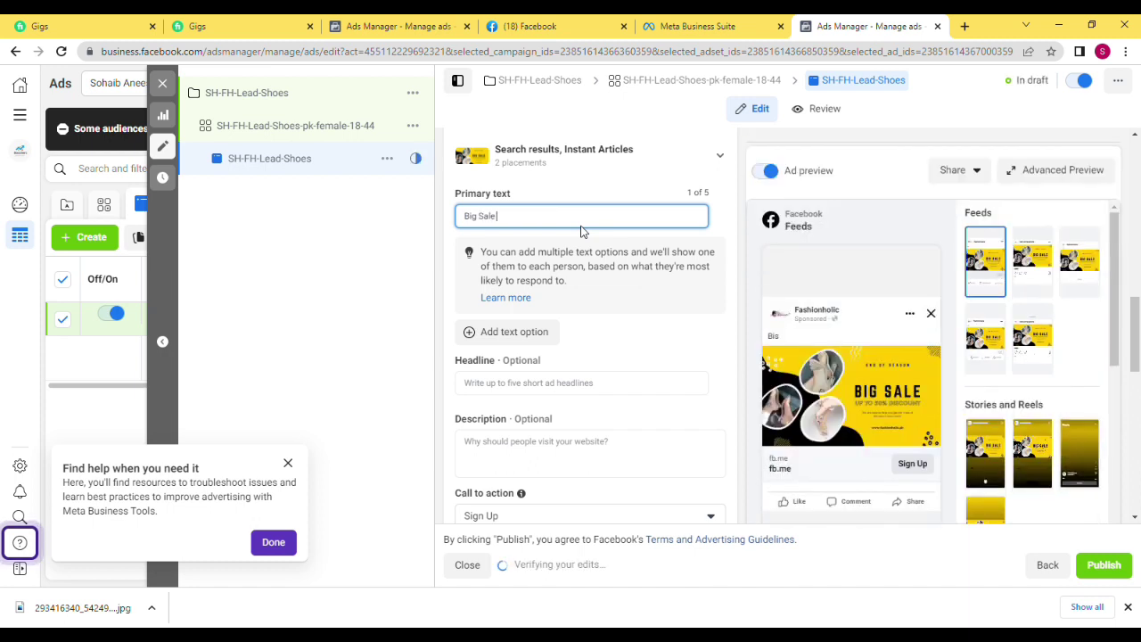
type(" Upto")
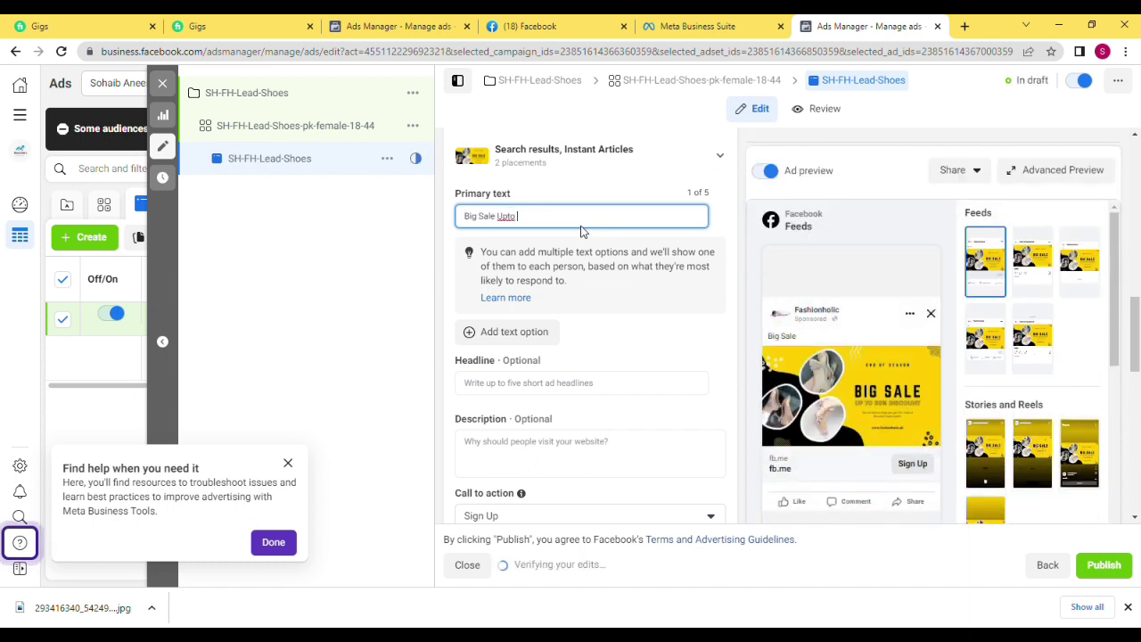
type(" 50")
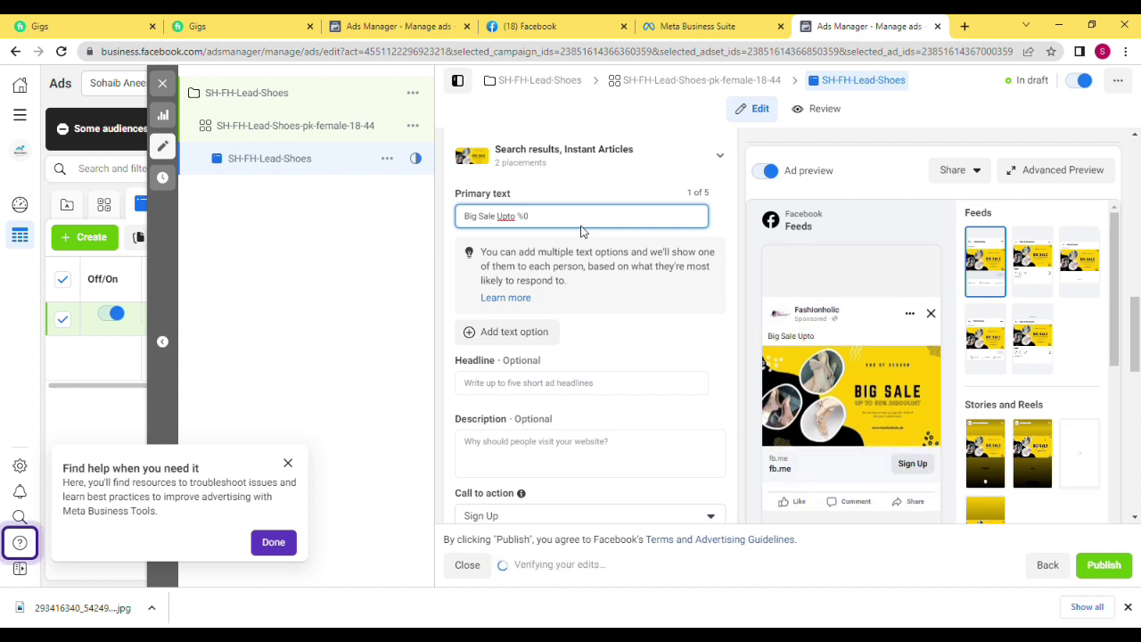
key("BackSpace")
key("BackSpace")
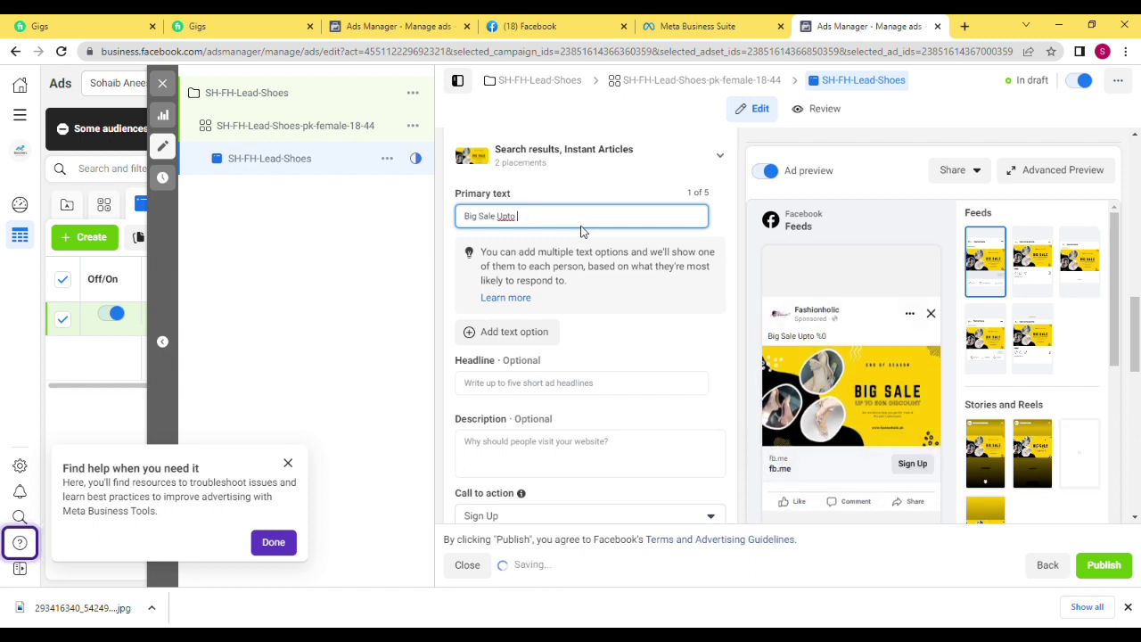
type("50")
Below a blank line in the primary text, add the numbered lines "1. Free Delivery" and "2. Allow Open Parcel".
key("Return")
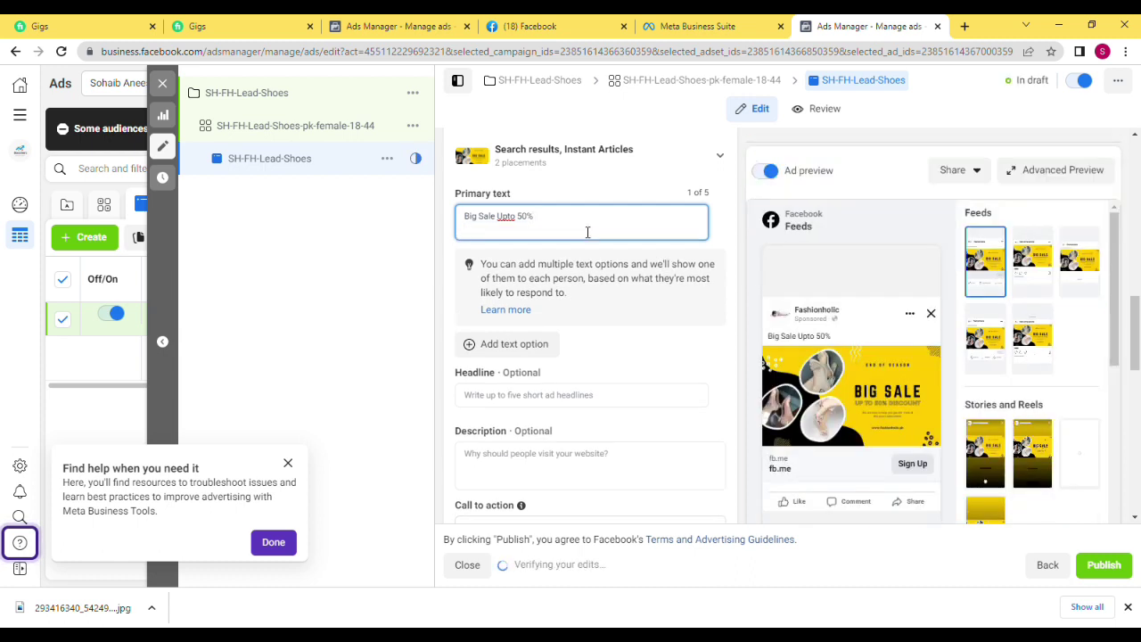
type("Free D")
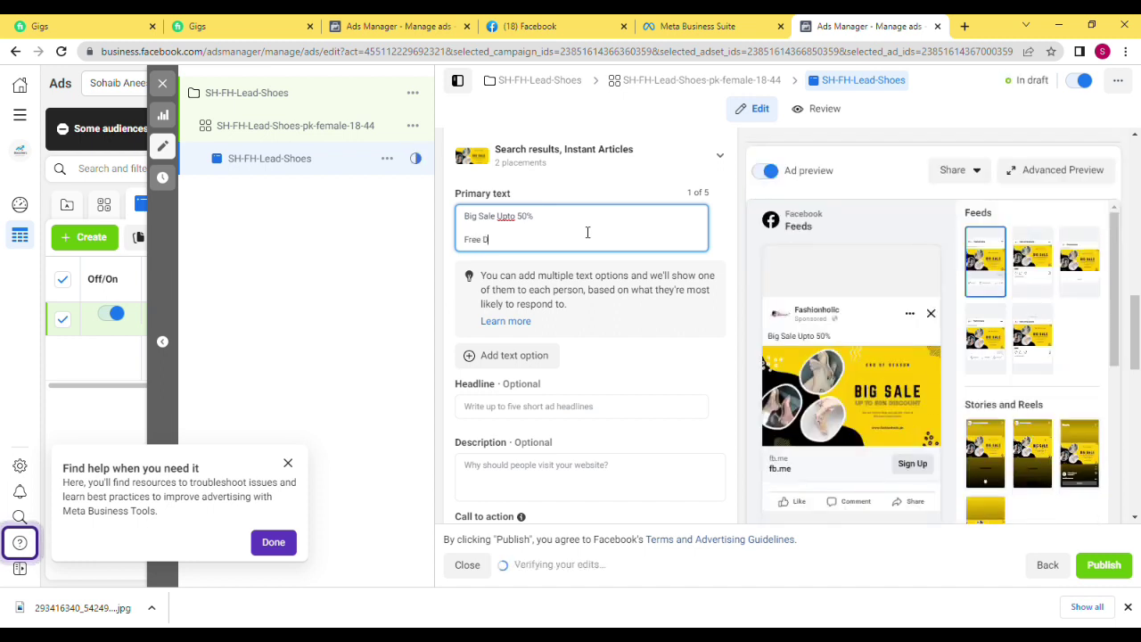
type("elivery")
key("Return")
type("Allow Open Parcel")
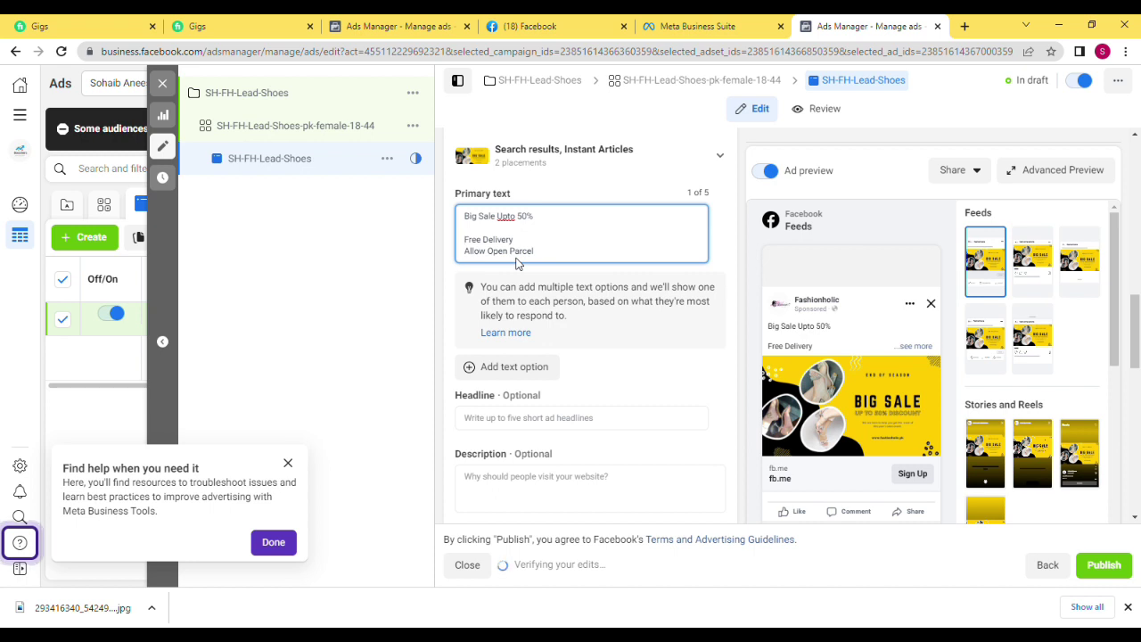
type("1.")
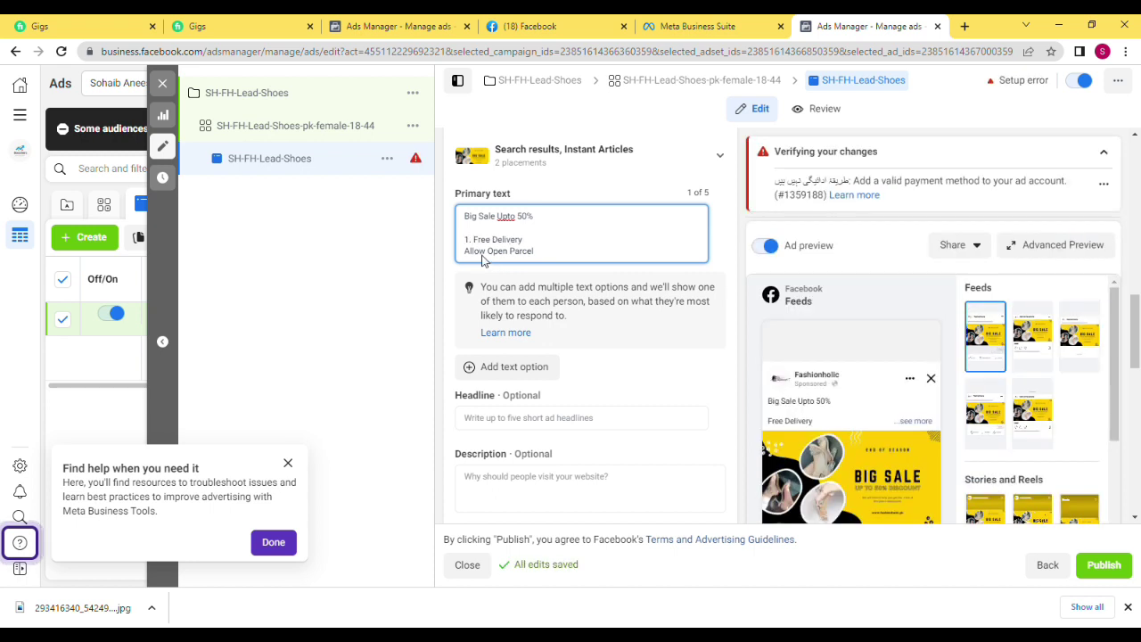
left_click(466, 252)
type("2.")
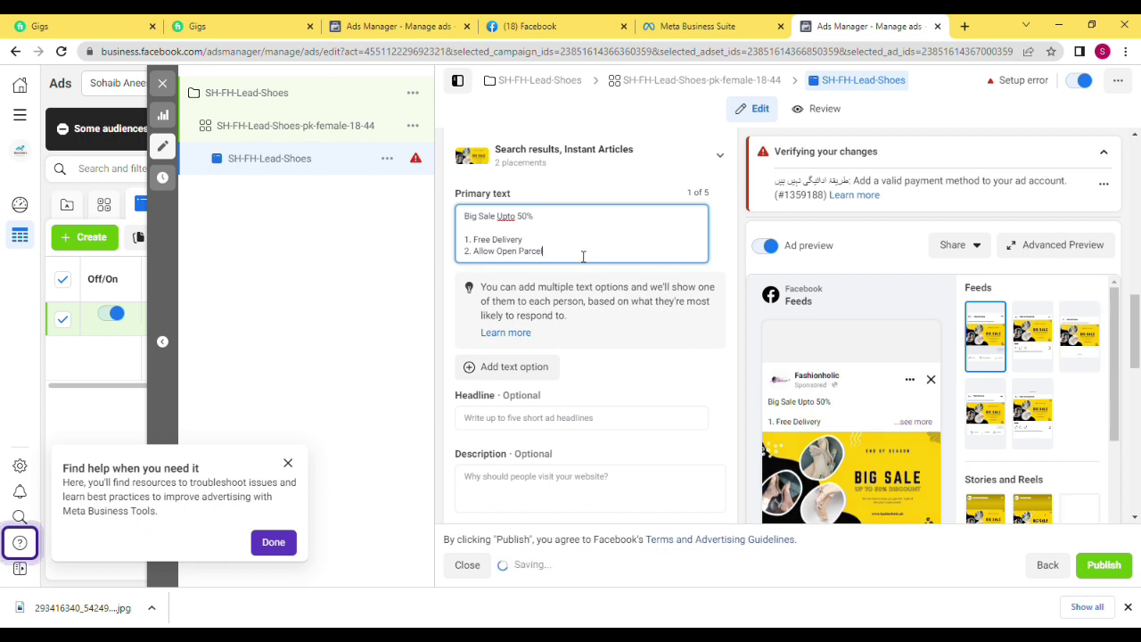
After another blank line, add "For More Designs & Colors Click this Link" to the primary text.
key("Return")
key("Return")
type("For ")
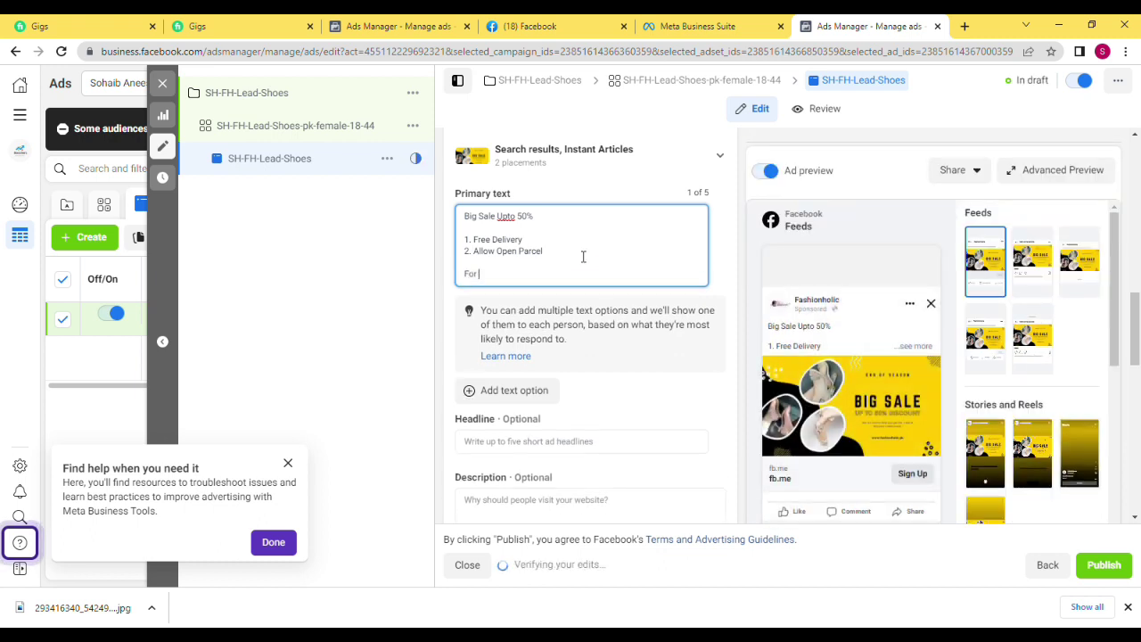
type("More")
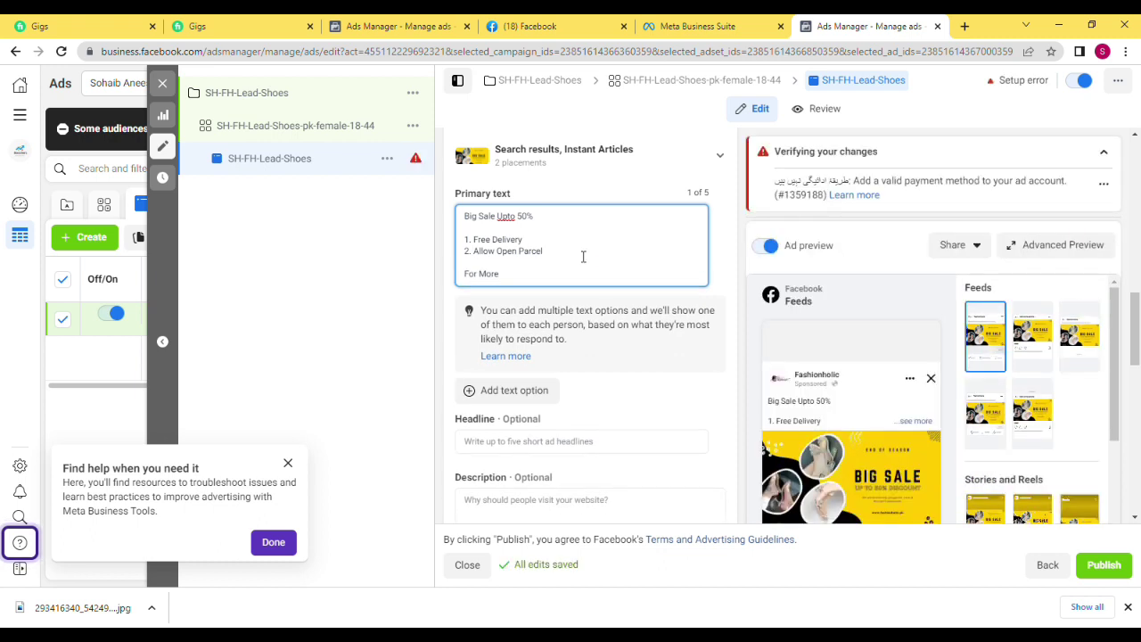
type(" Designs")
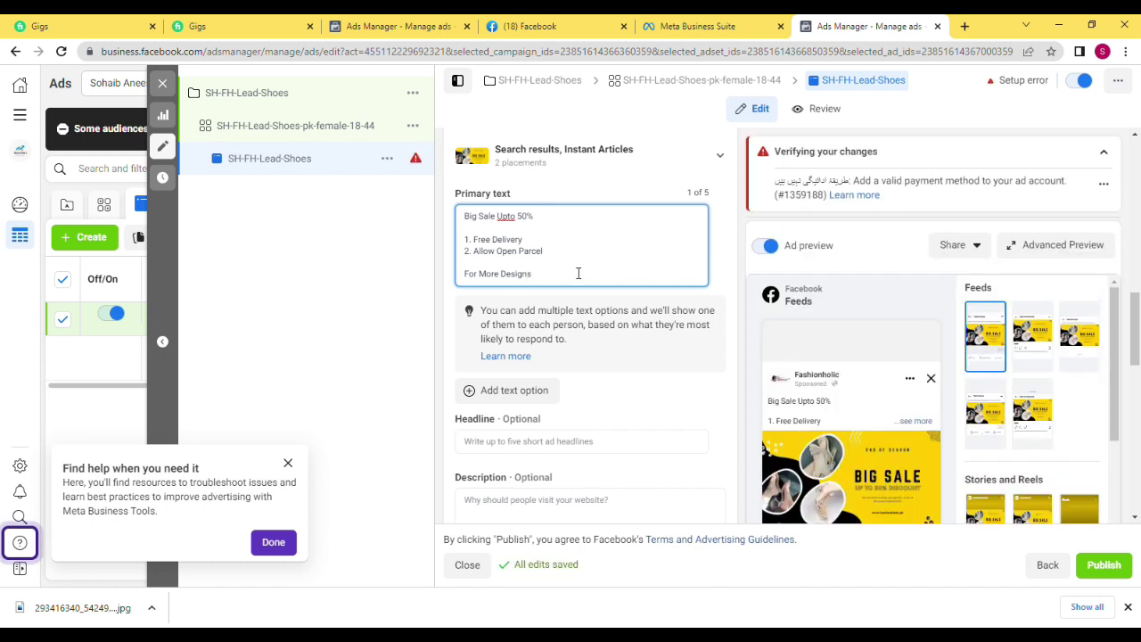
type(" & Colors")
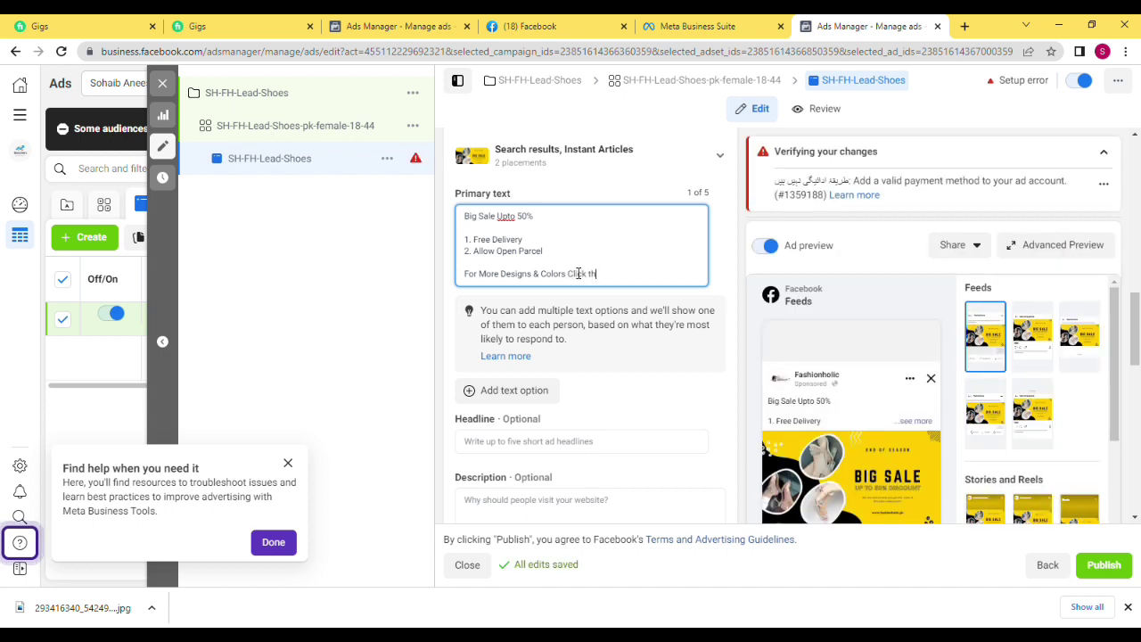
type("Click this Link")
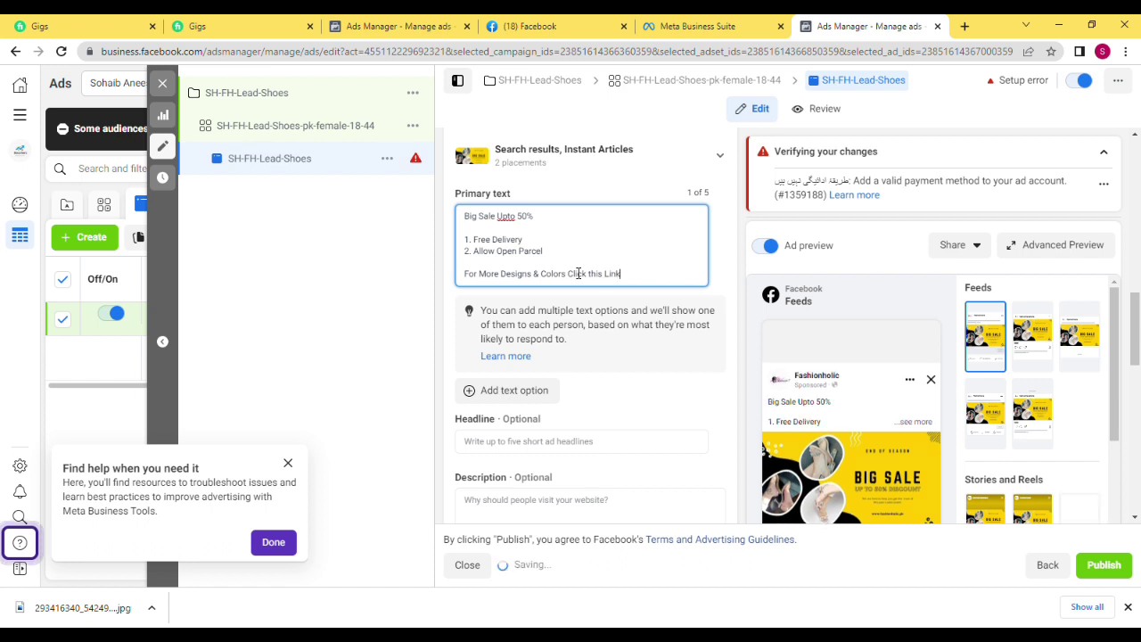
Start a new line in the primary text and open the fashionholic.pk website in a new browser tab.
key("Return")
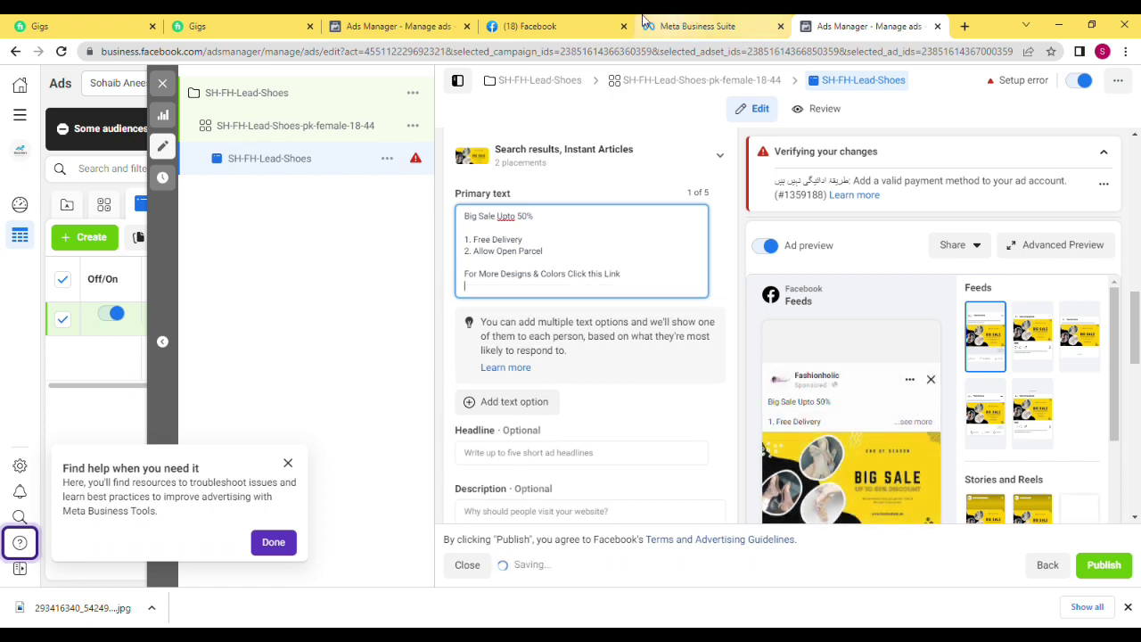
left_click(963, 26)
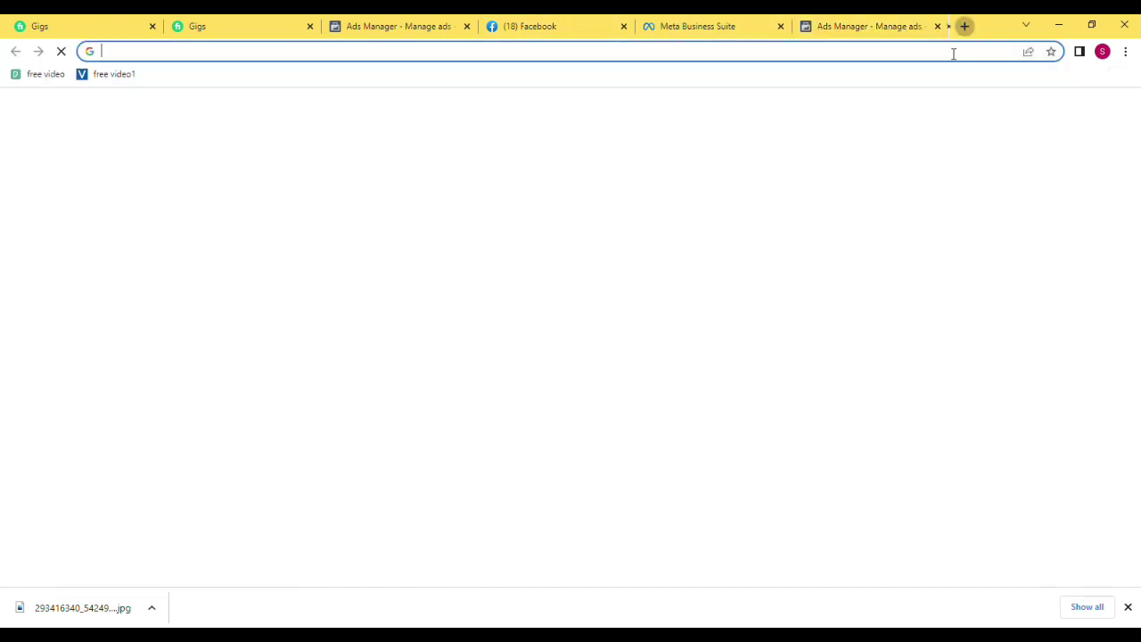
type("fas")
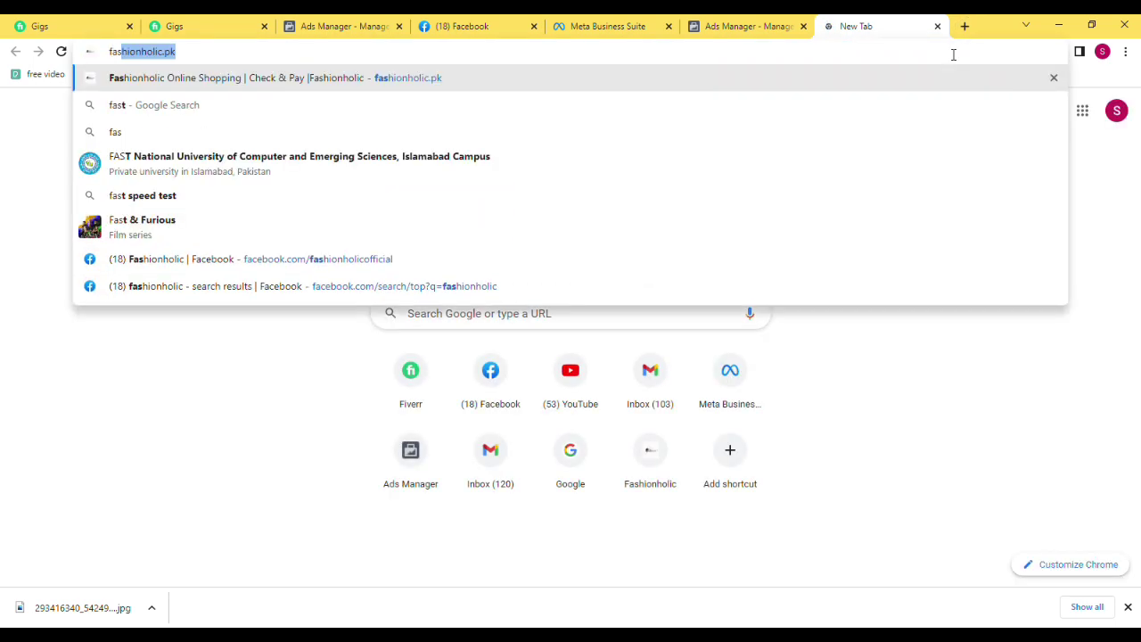
key("Return")
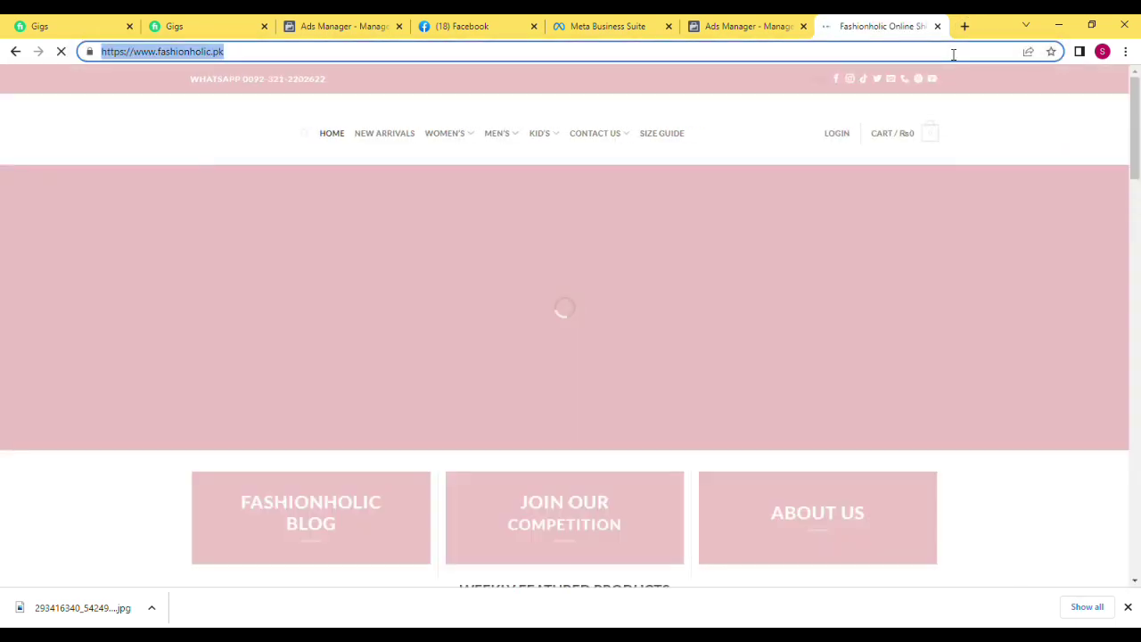
left_click(716, 22)
left_click(623, 22)
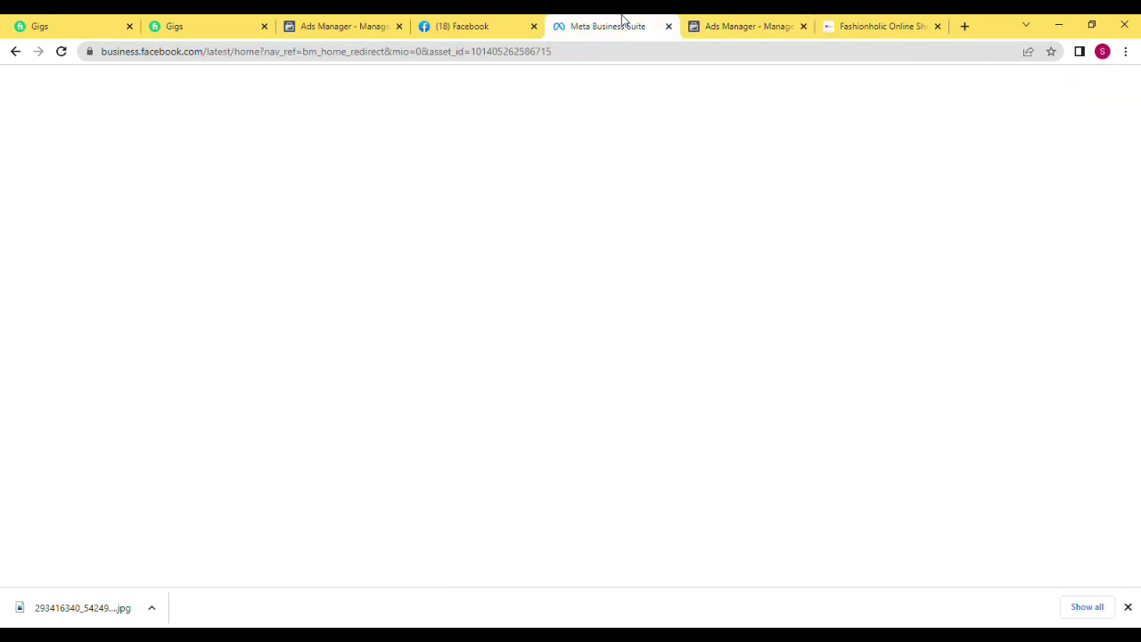
left_click(744, 20)
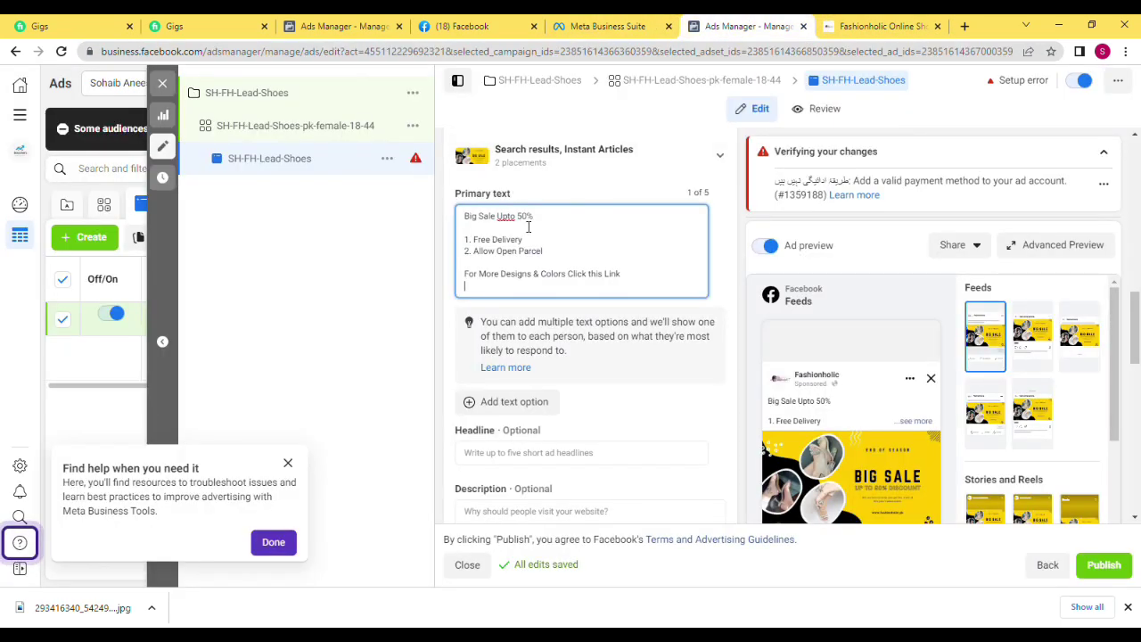
left_click(524, 295)
type("https://www.fashionholic.pk/")
left_click(539, 219)
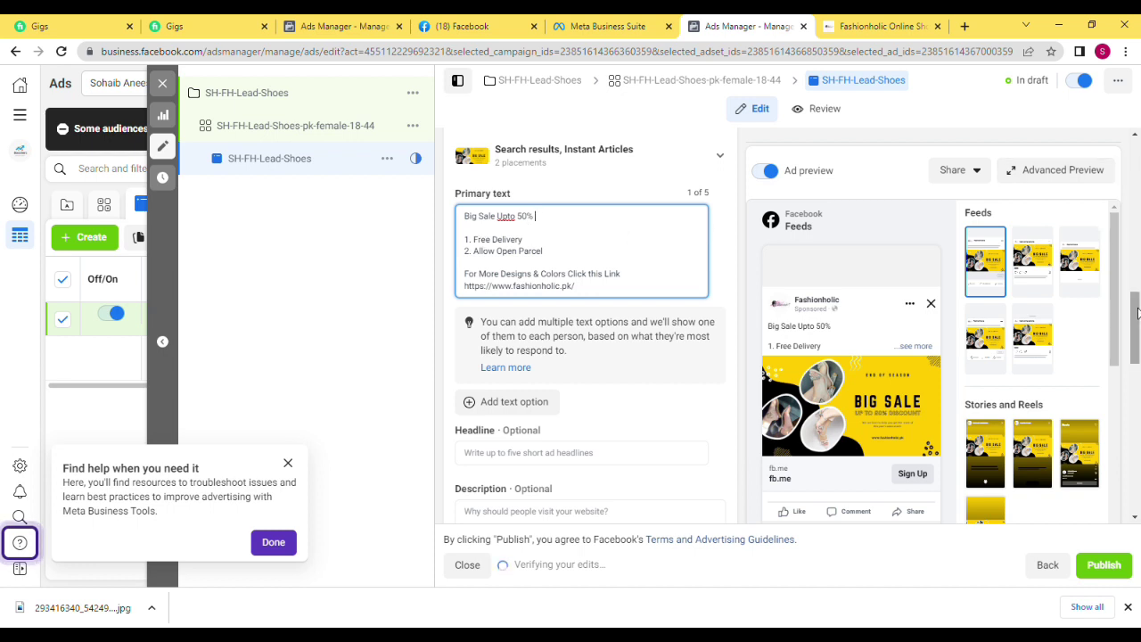
Set the ad's call to action to Get Offer.
scroll(635, 256, "down", 2)
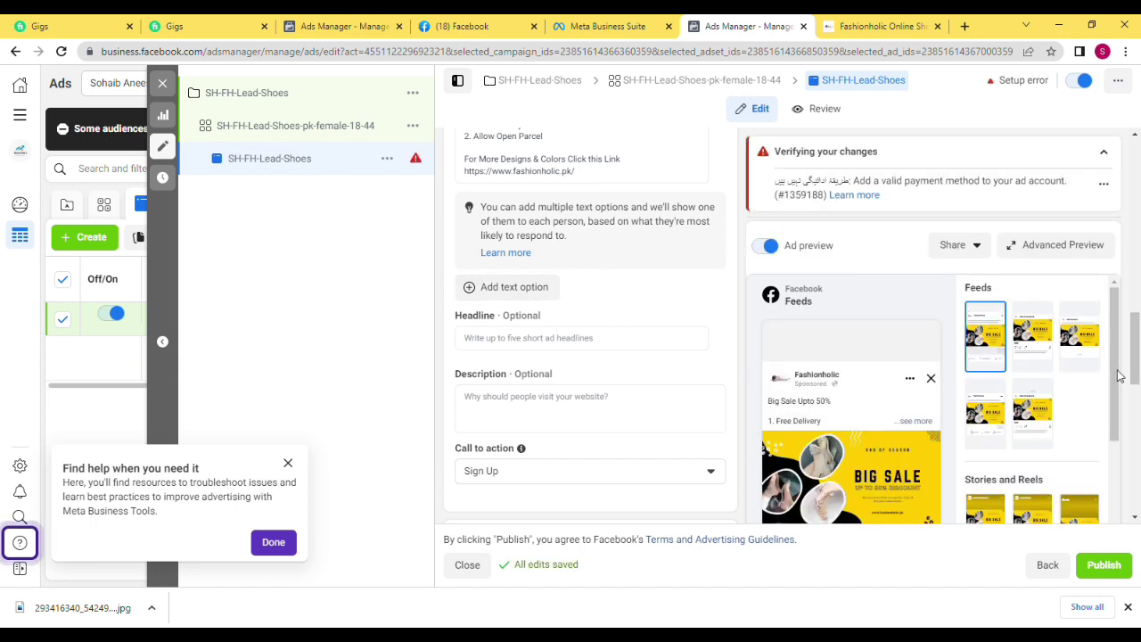
scroll(1132, 368, "down", 3)
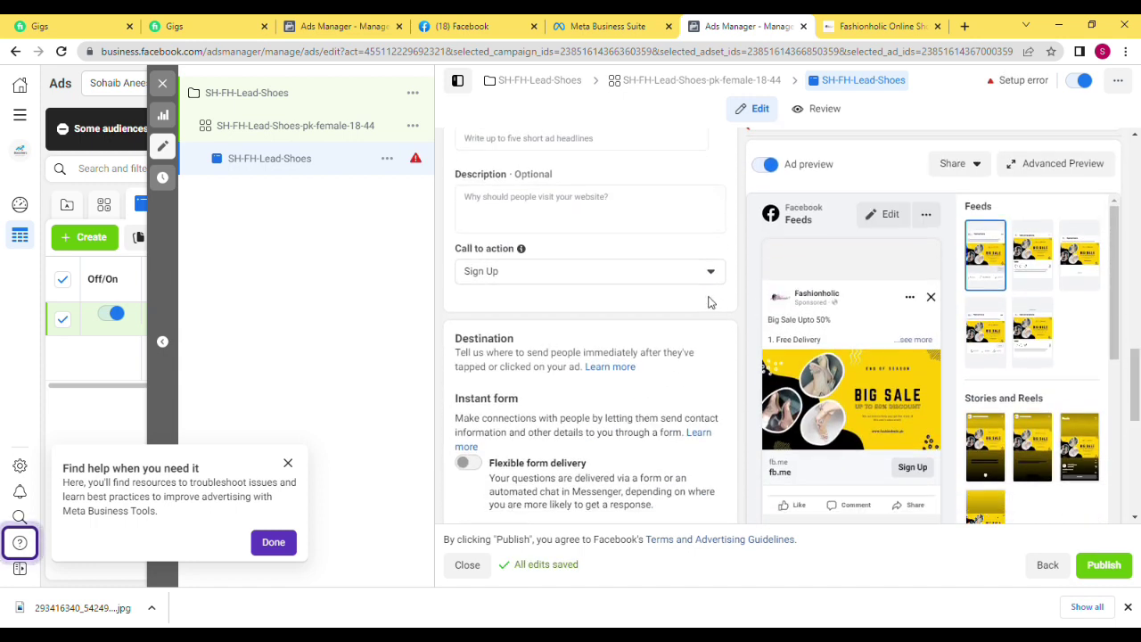
left_click(679, 276)
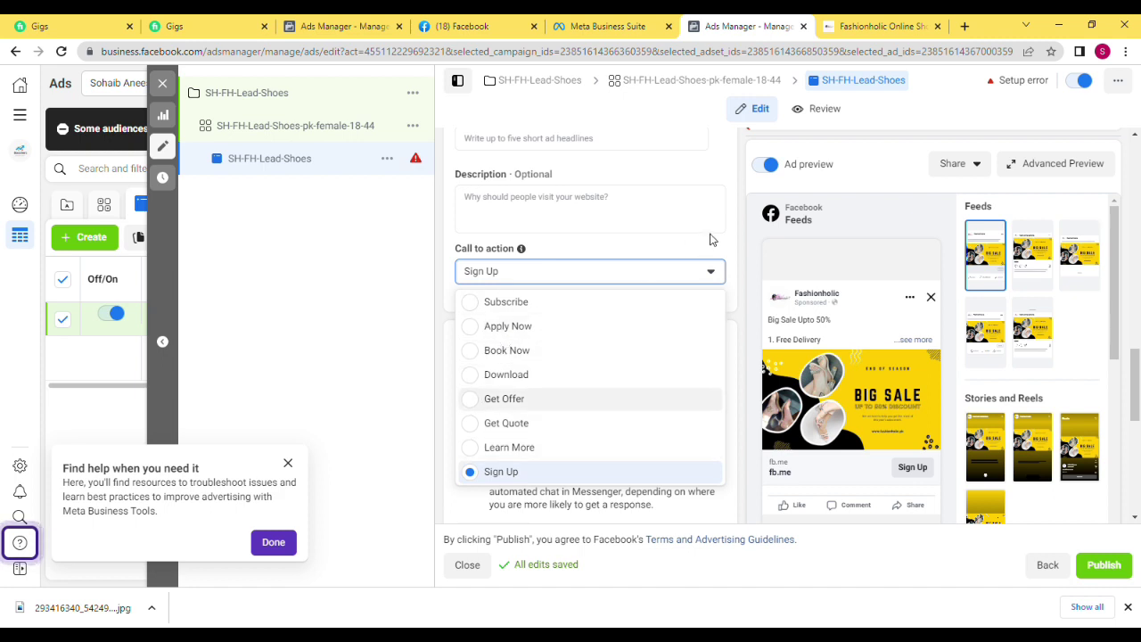
key("Down")
key("Up")
key("Up")
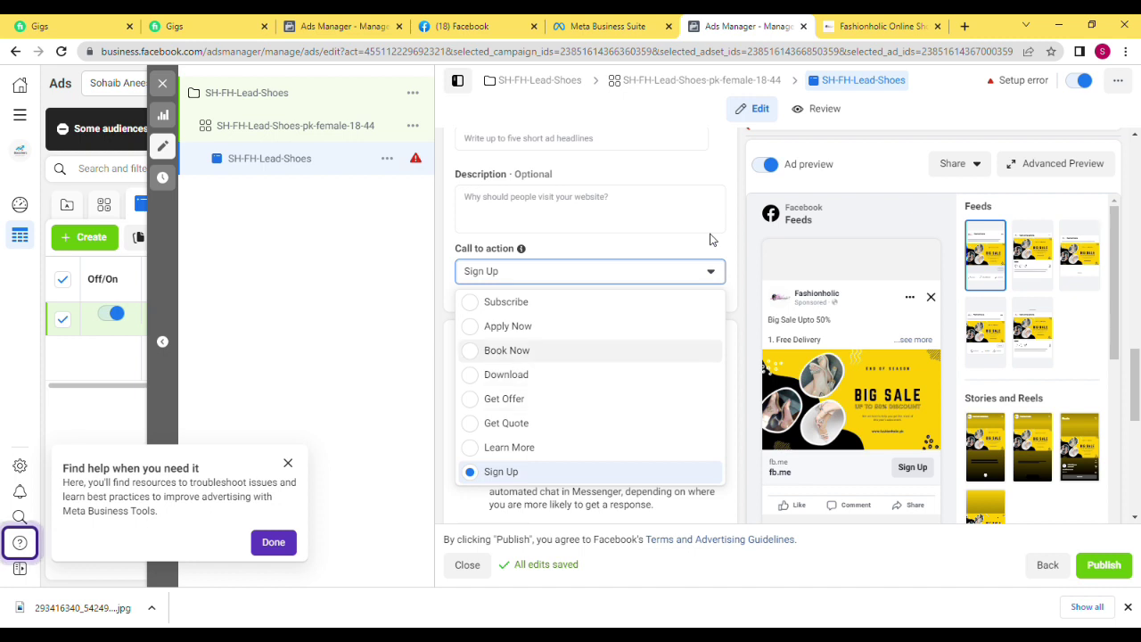
left_click(470, 354)
left_click(575, 282)
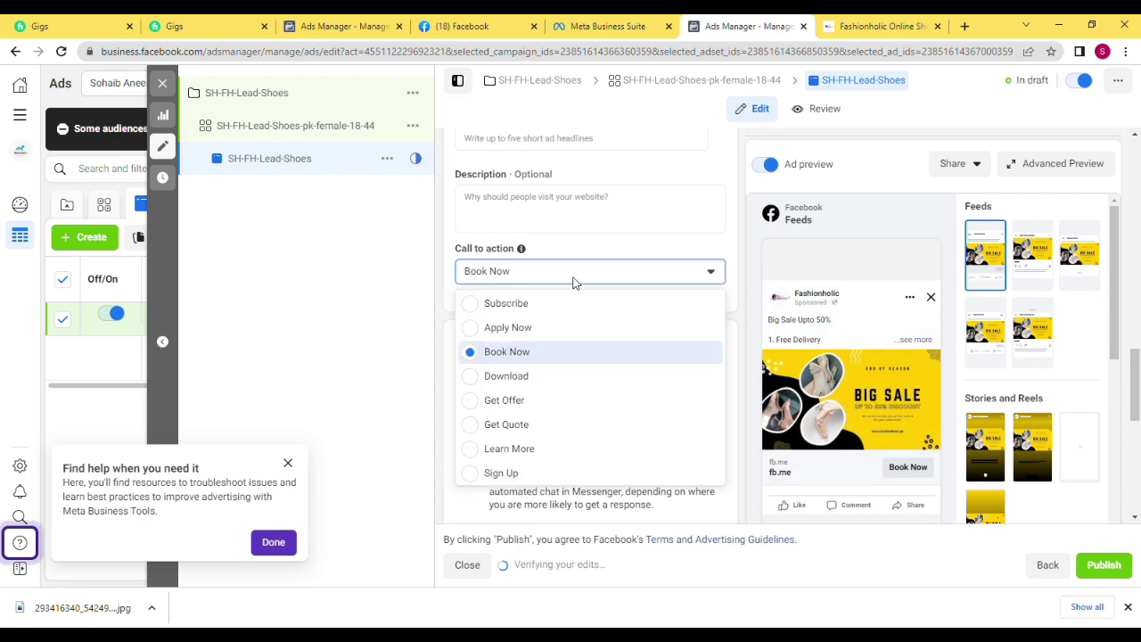
left_click(477, 401)
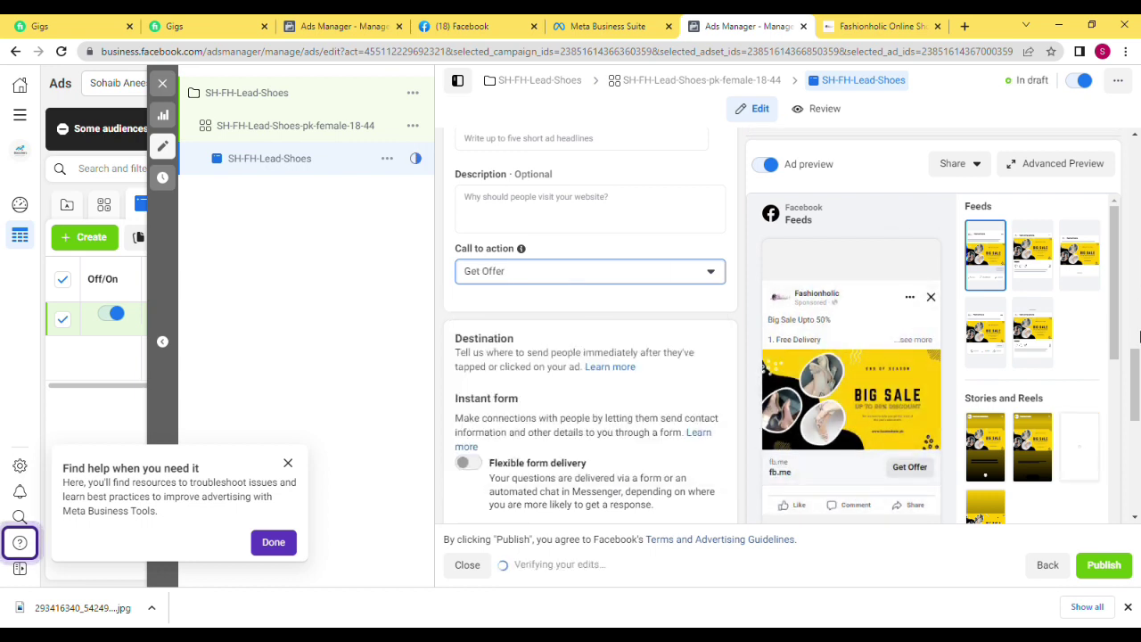
Create a new instant form for the ad and start replacing its default form name.
scroll(1139, 348, "down", 3)
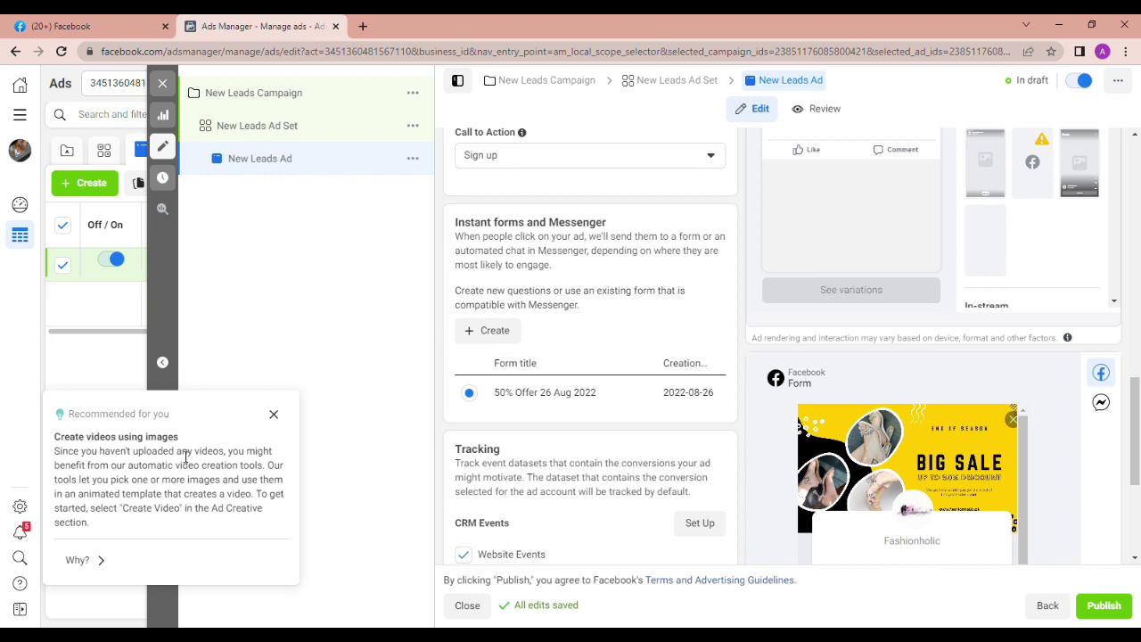
left_click(479, 341)
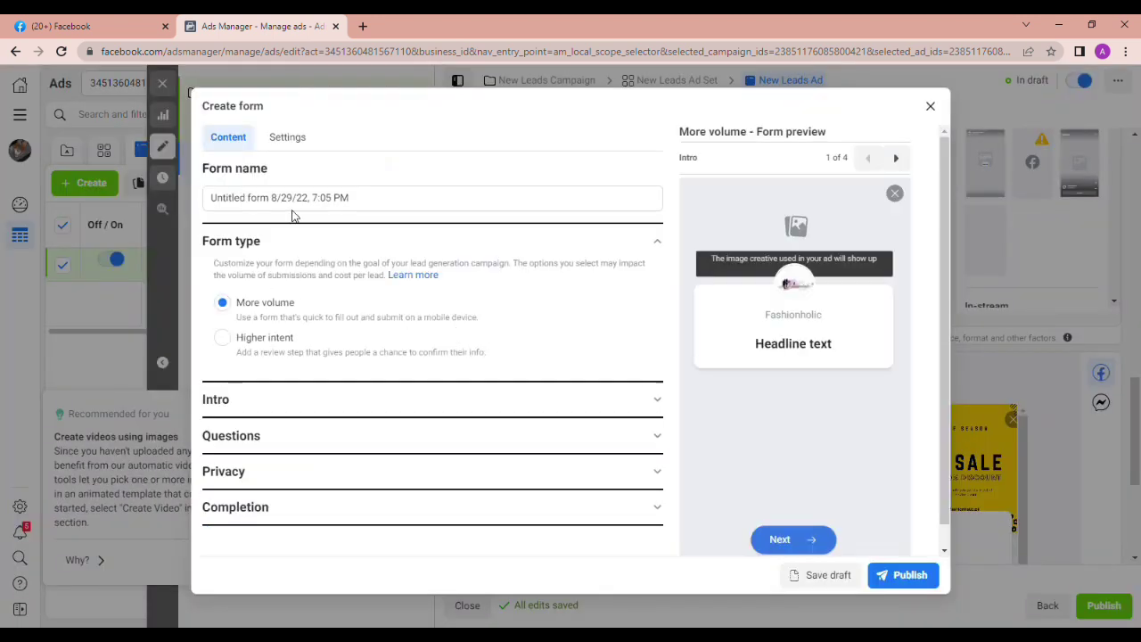
left_click(301, 198)
key("ctrl+a")
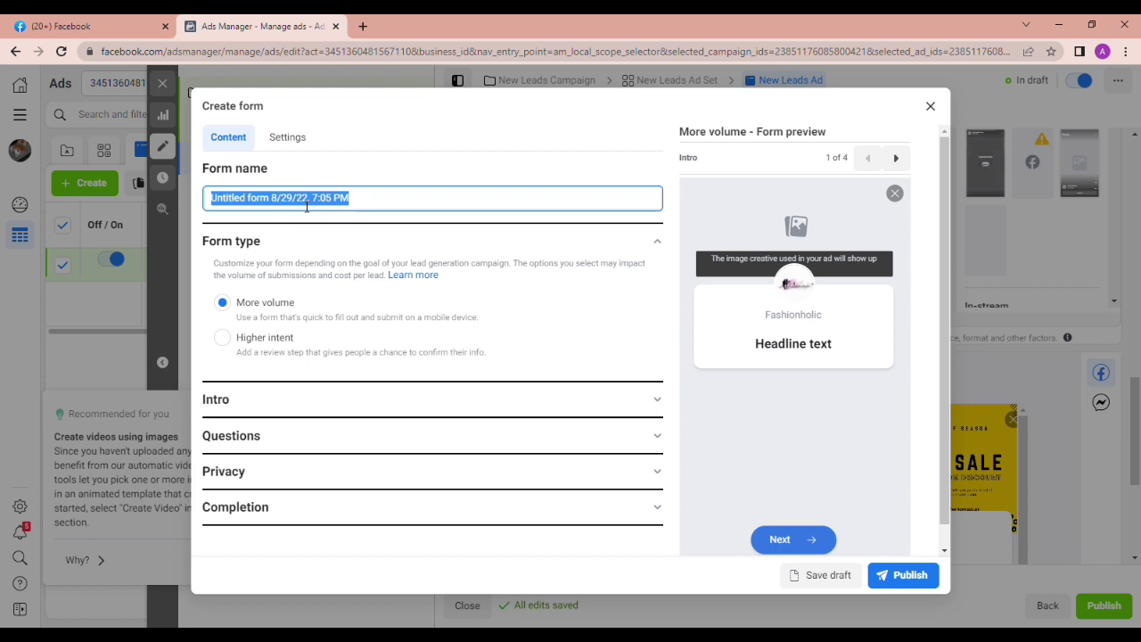
type("F")
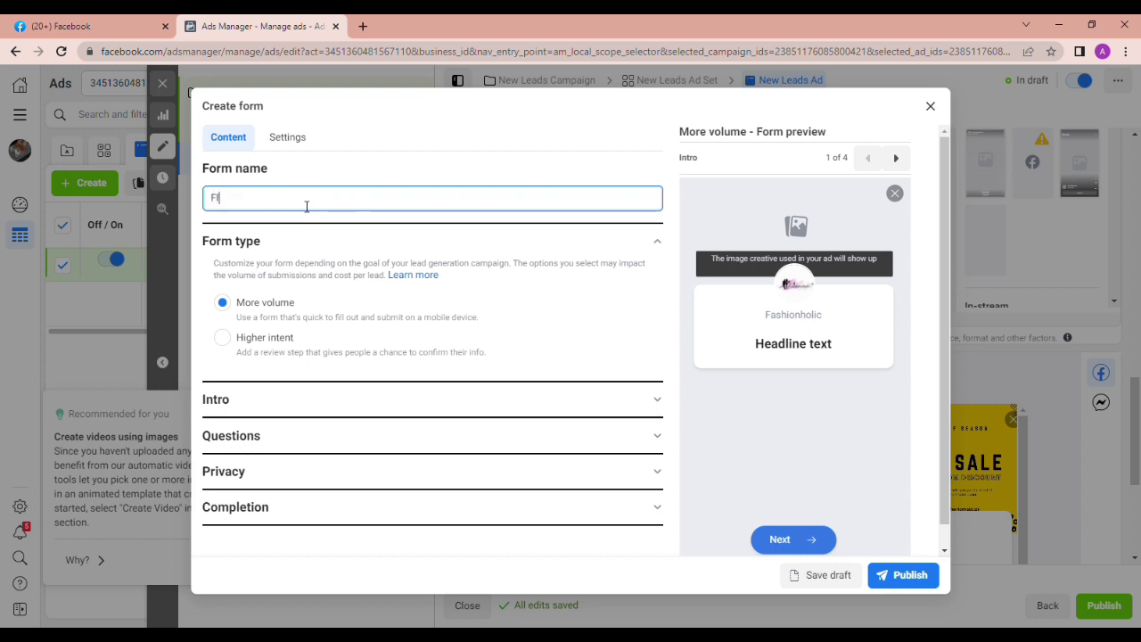
type("lat 50")
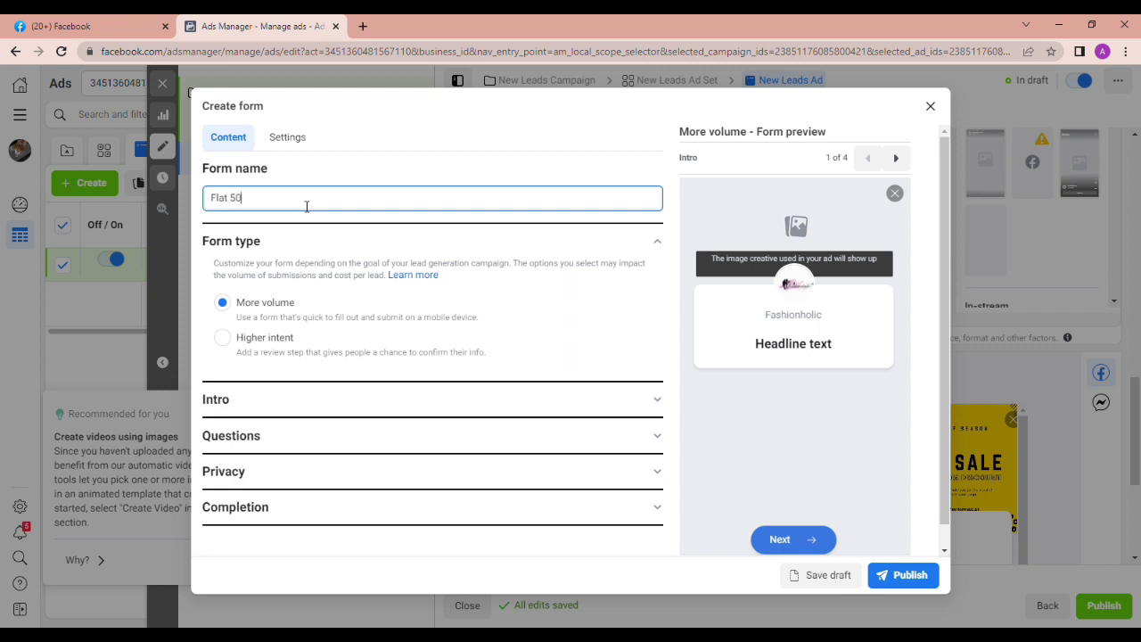
key("BackSpace")
key("BackSpace")
key("BackSpace")
key("BackSpace")
key("BackSpace")
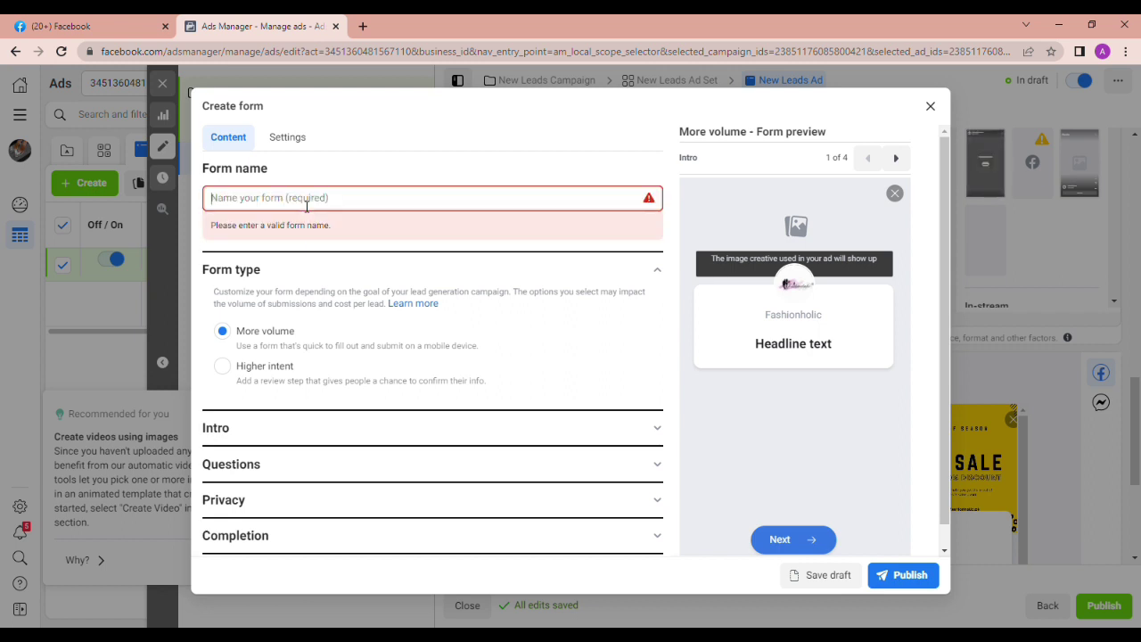
Name the form "Big Discount Upto 50%".
type("Big Discount Upt0")
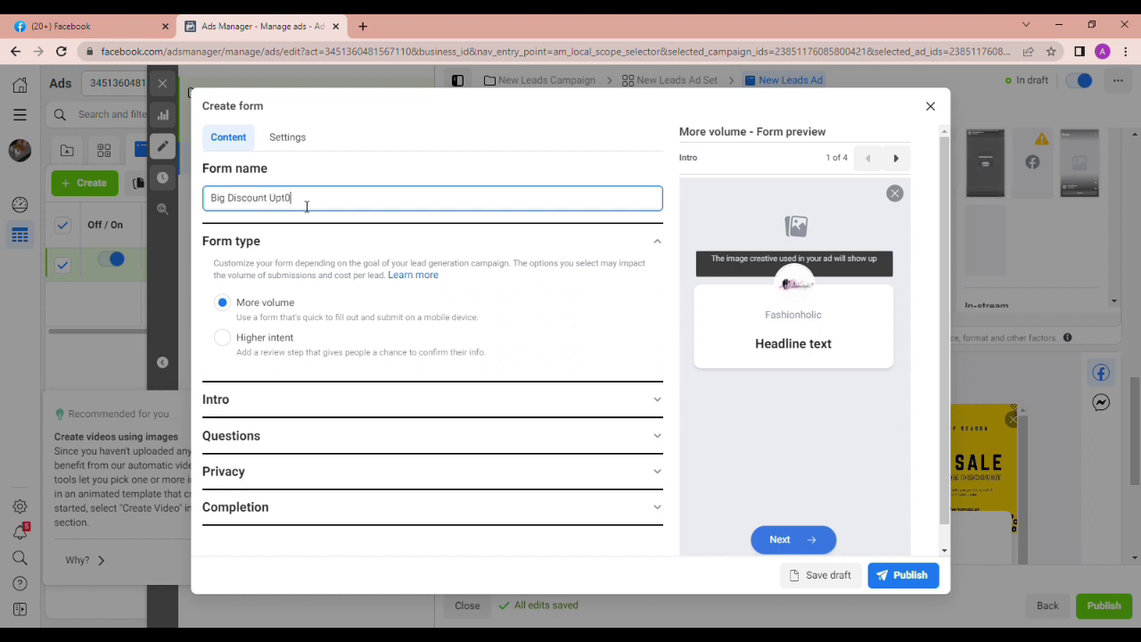
key("BackSpace")
type("o 50")
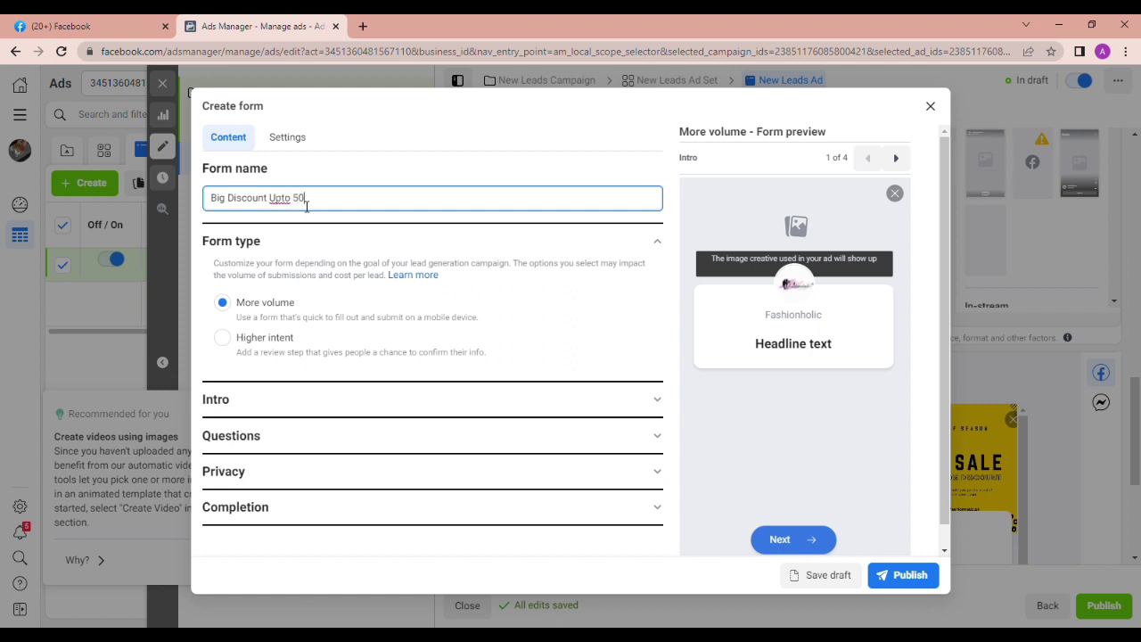
type("%")
Try the Higher intent form type, go back to More volume, and collapse the Form type section.
left_click(223, 337)
left_click(223, 303)
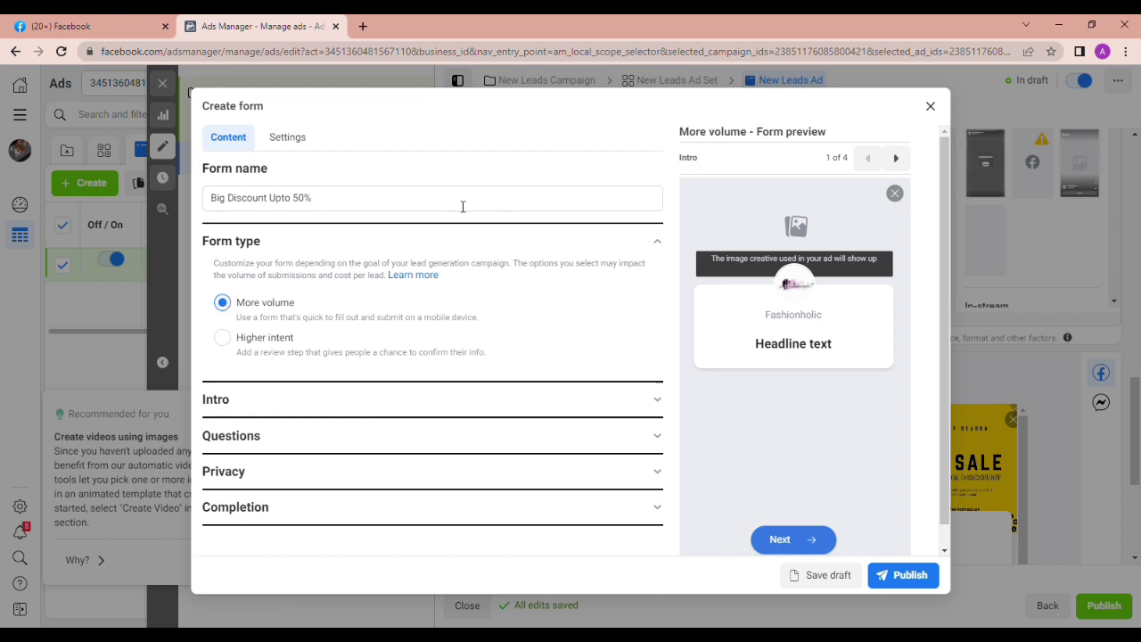
left_click(659, 243)
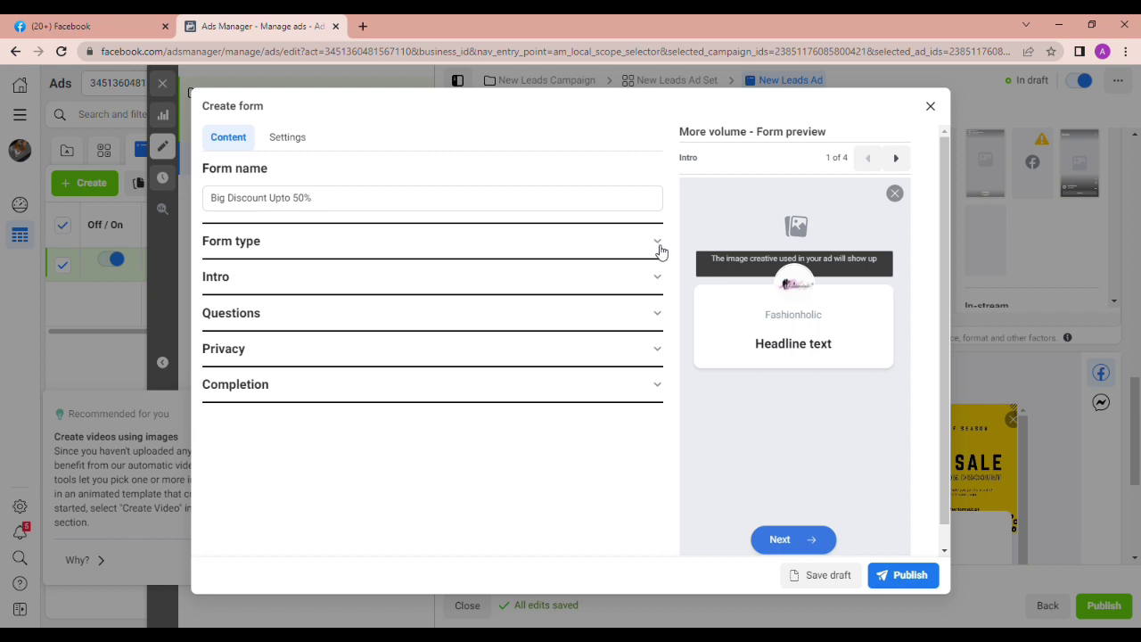
left_click(659, 245)
left_click(662, 246)
In the form's Intro section, use the image from the ad as the background image and collapse the section.
left_click(659, 278)
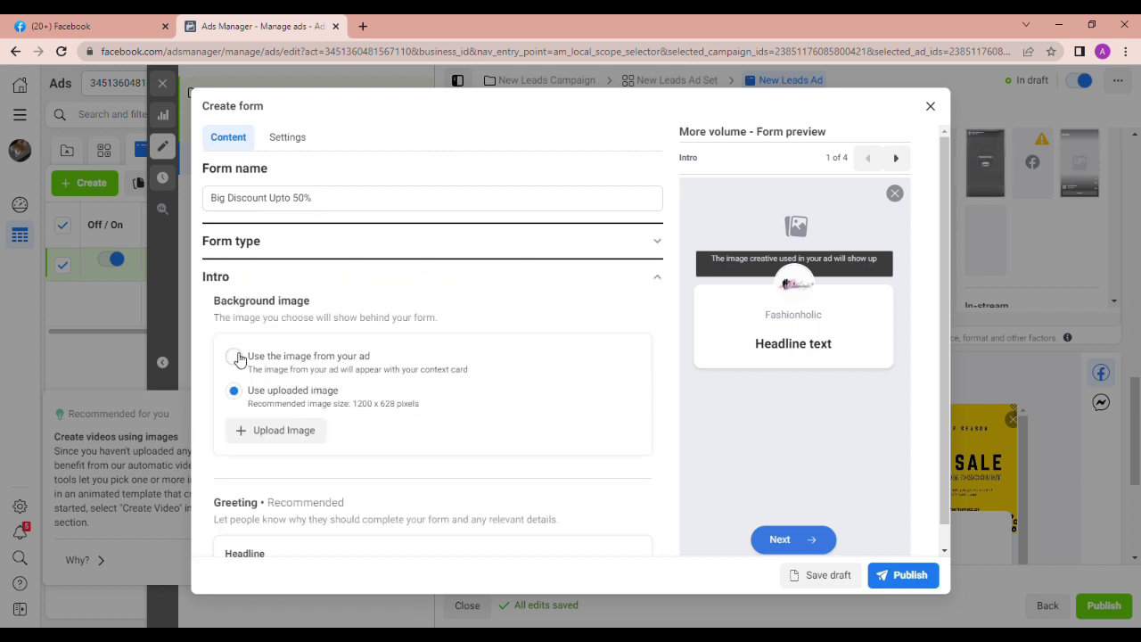
left_click(260, 435)
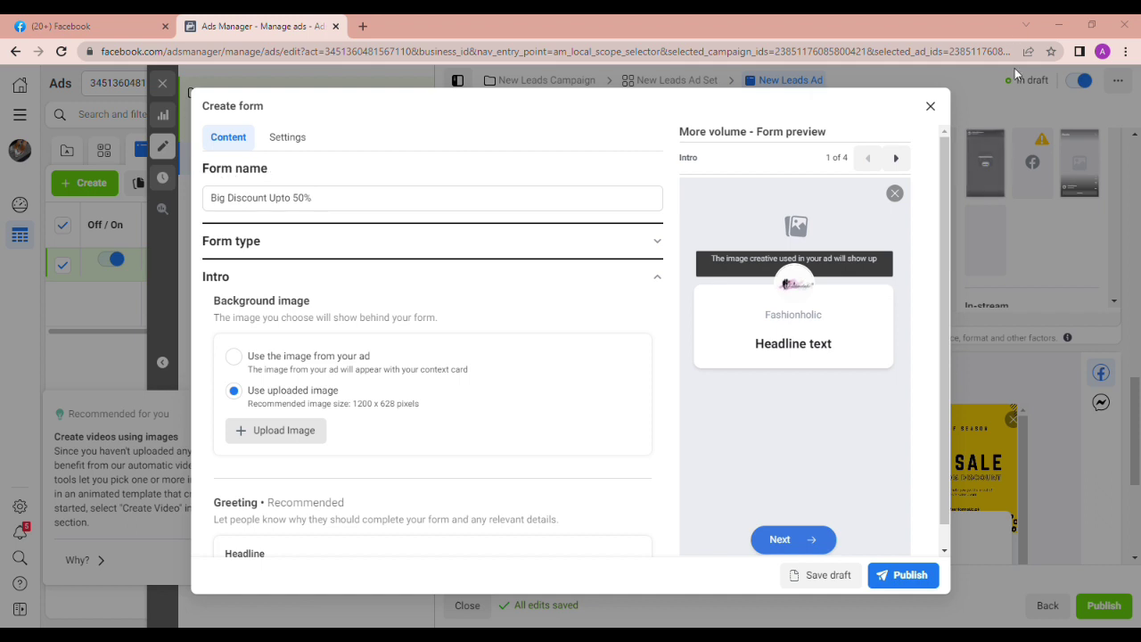
left_click(319, 371)
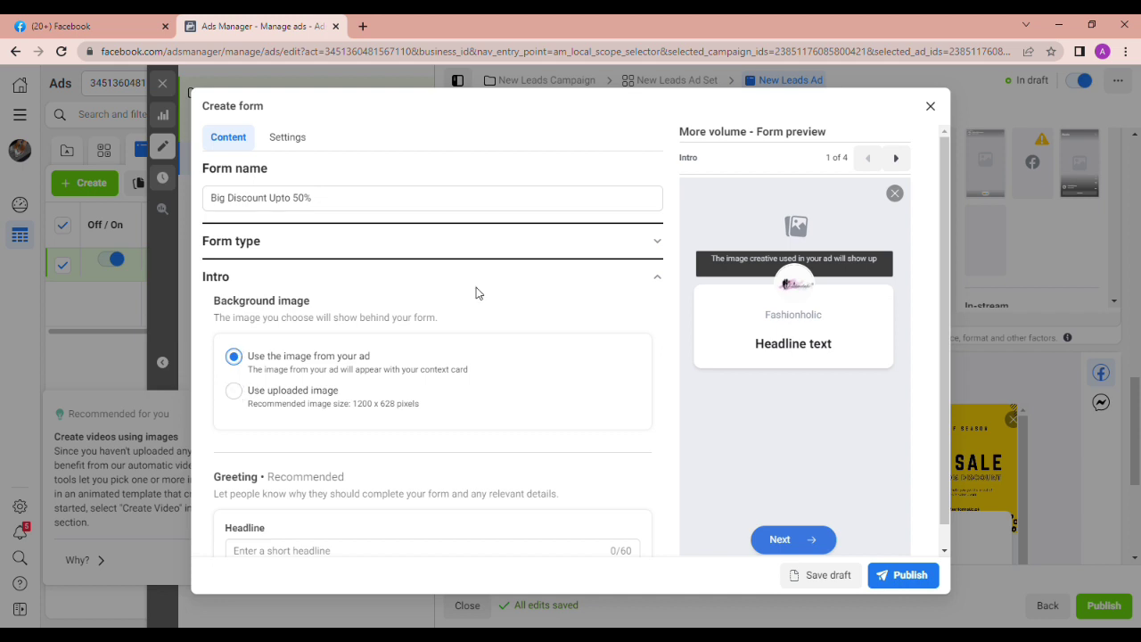
left_click_drag(946, 207, 953, 273)
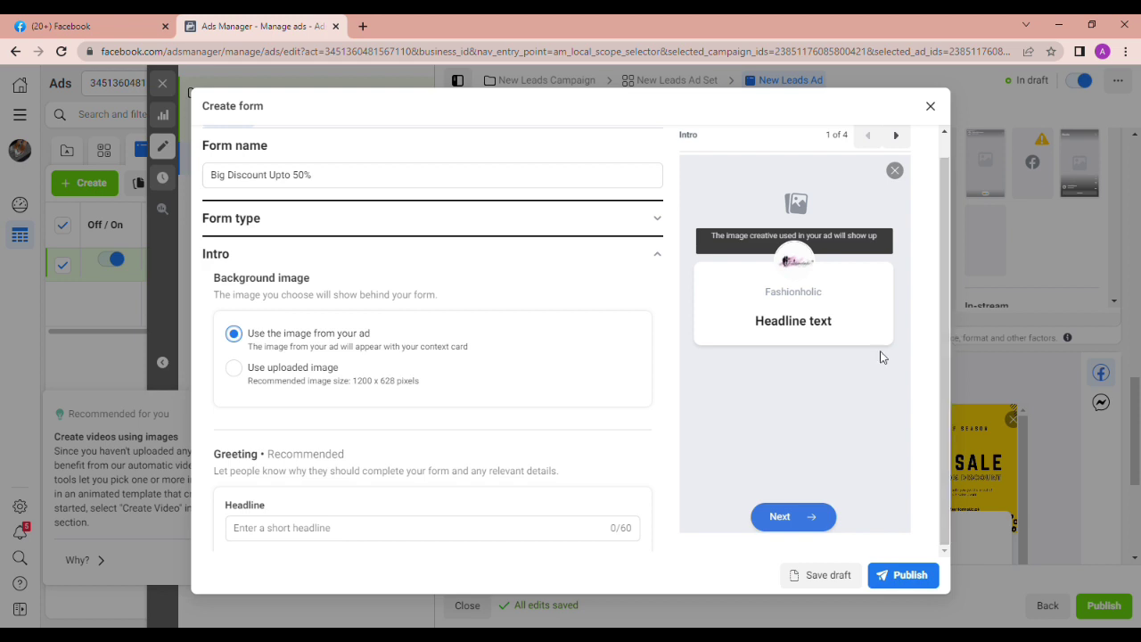
left_click(663, 259)
In the form's Questions section, add a multiple choice question reading "Which Catagory Do You Want ?".
left_click(474, 292)
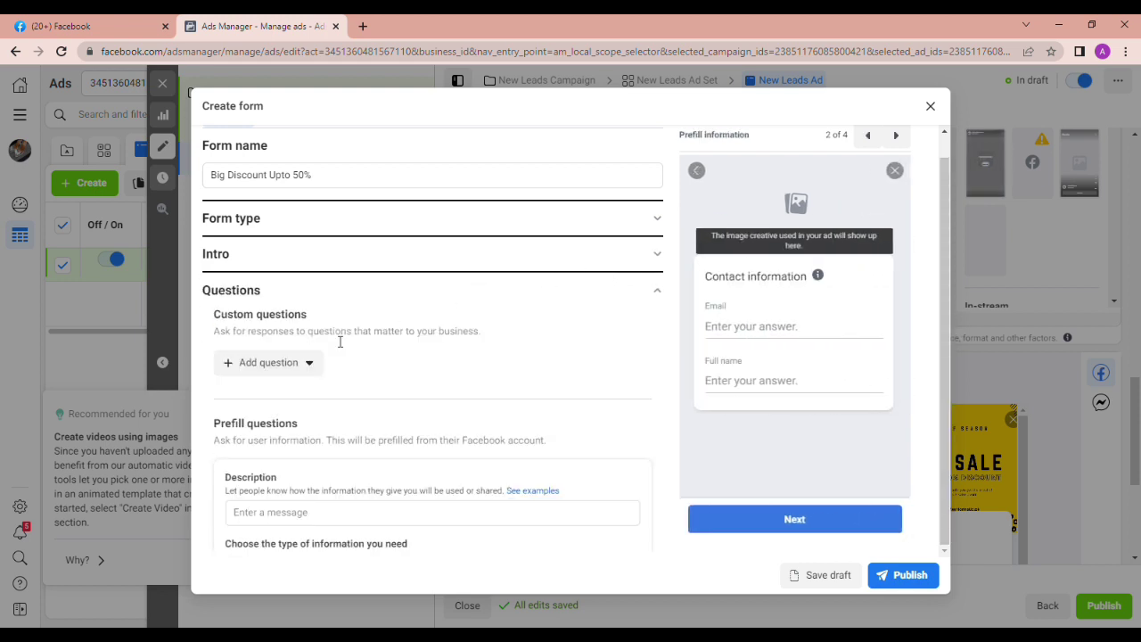
left_click(322, 362)
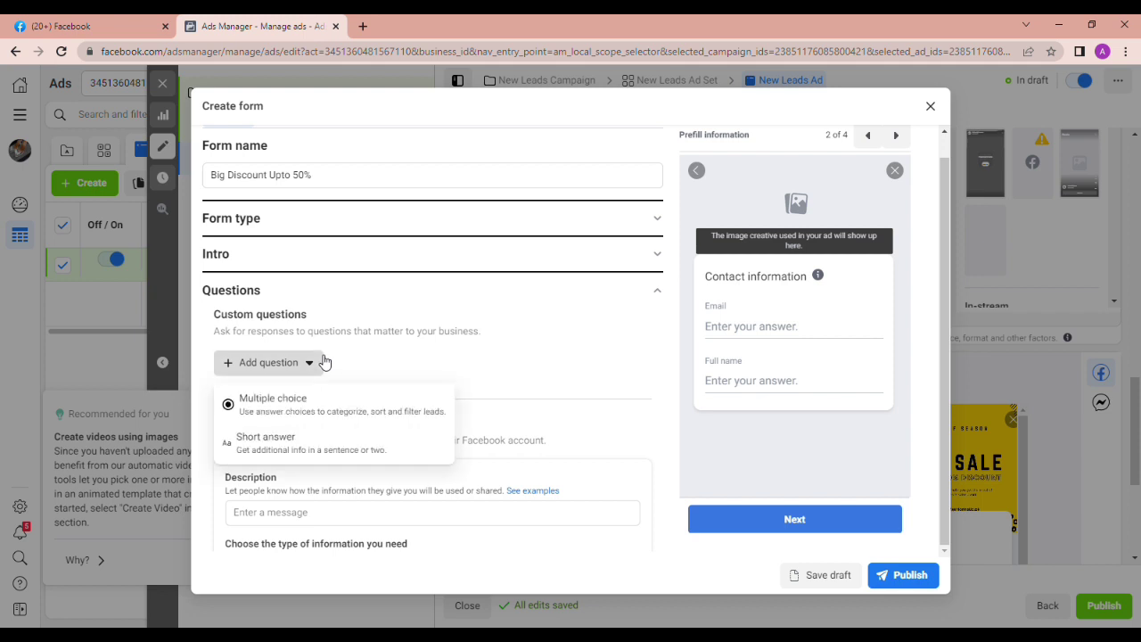
left_click(304, 408)
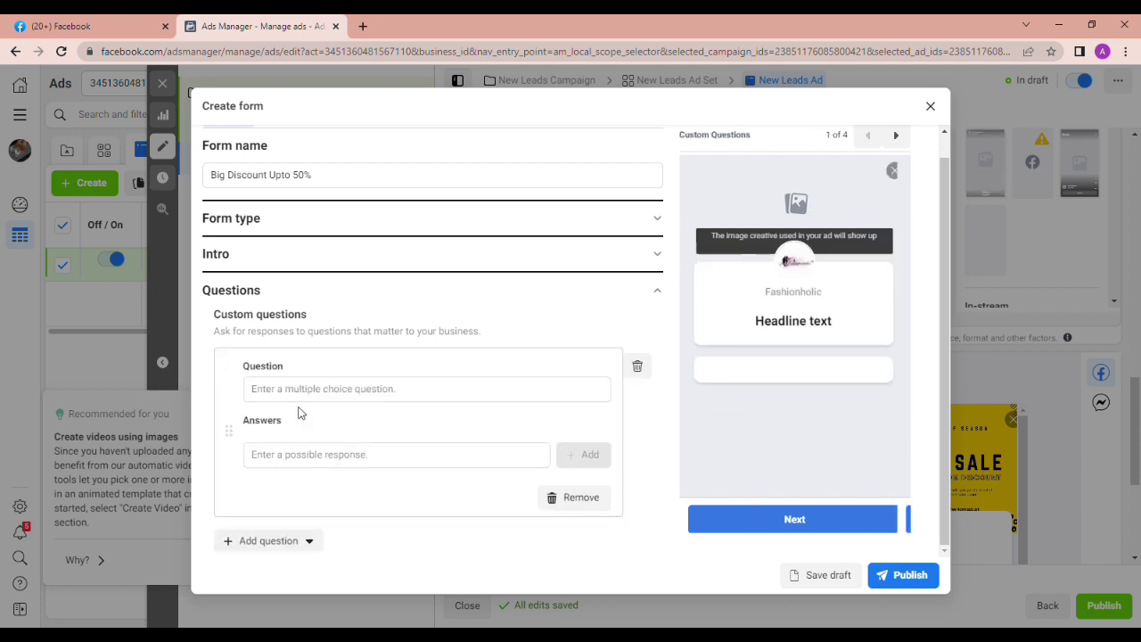
left_click(327, 391)
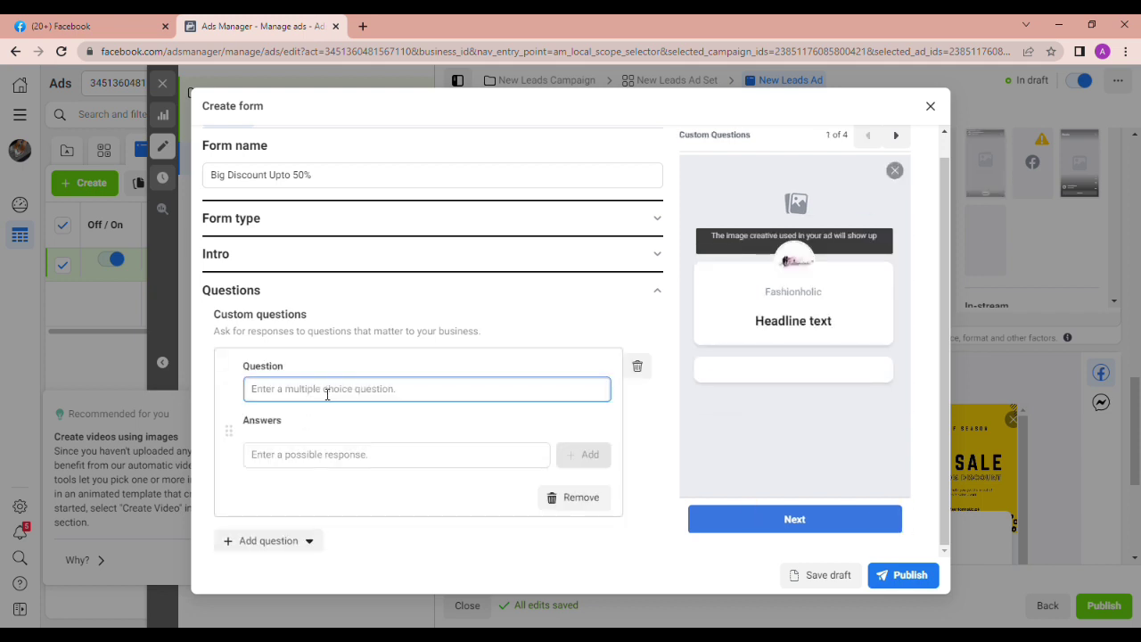
type("Which")
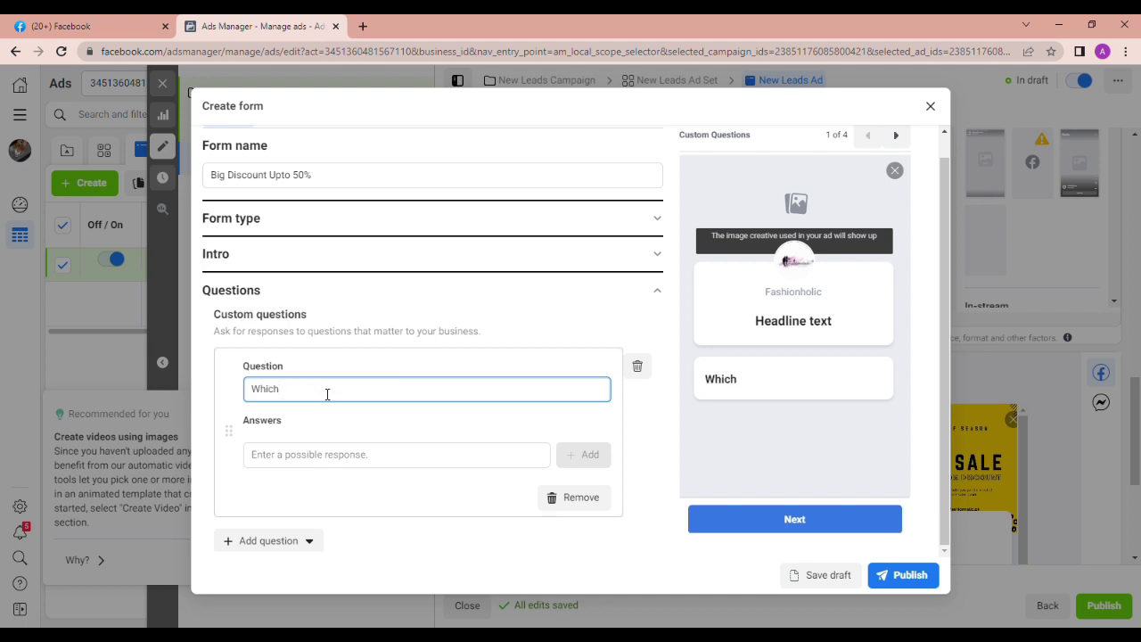
type(" Cata")
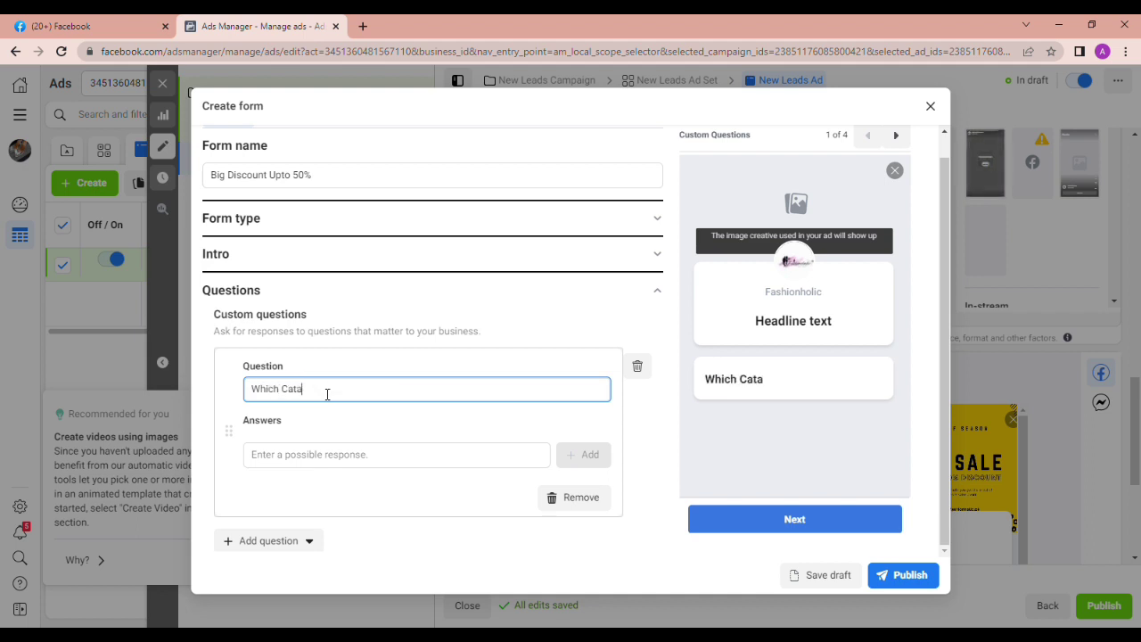
type("h")
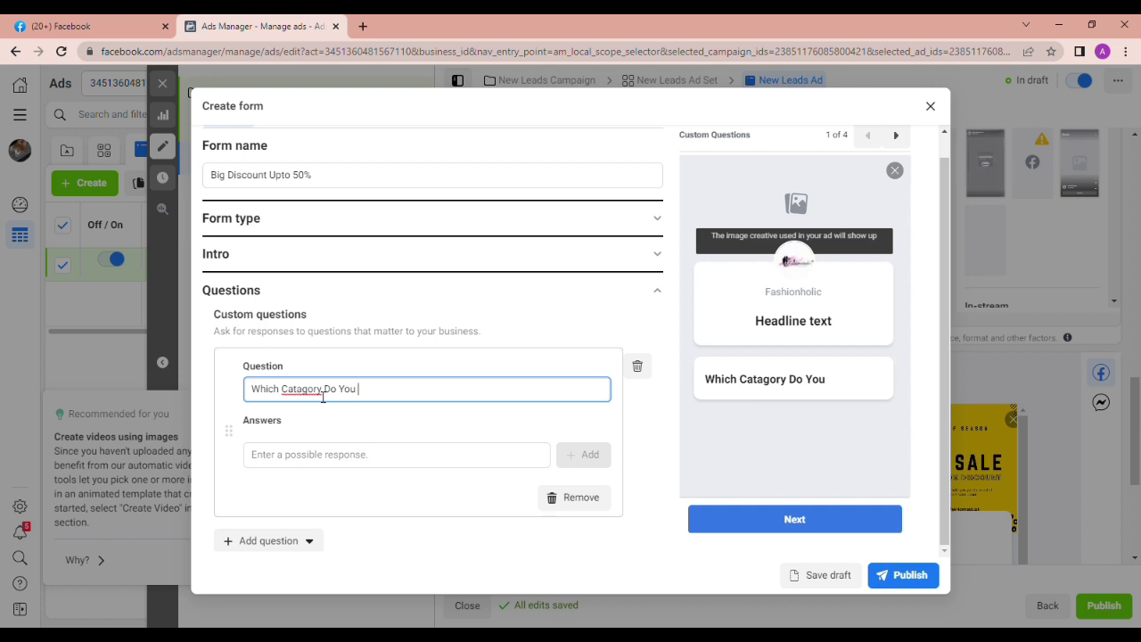
type("Want")
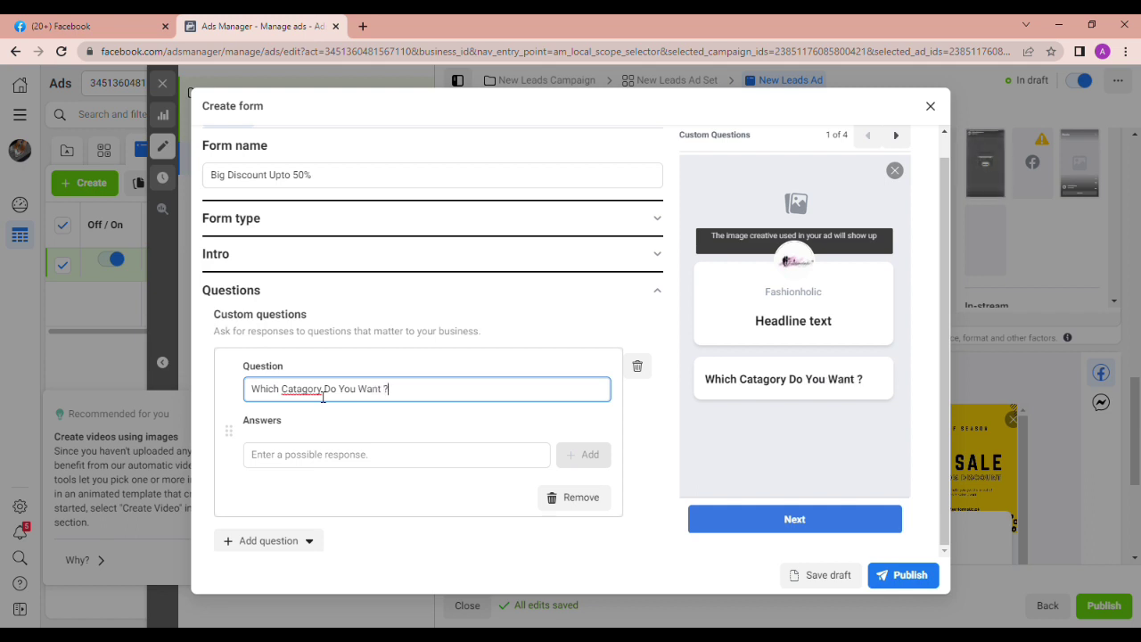
Correct the custom question's spelling so it reads "Which Category Do You Want ?".
type(" ?")
double_click(318, 394)
type("Category")
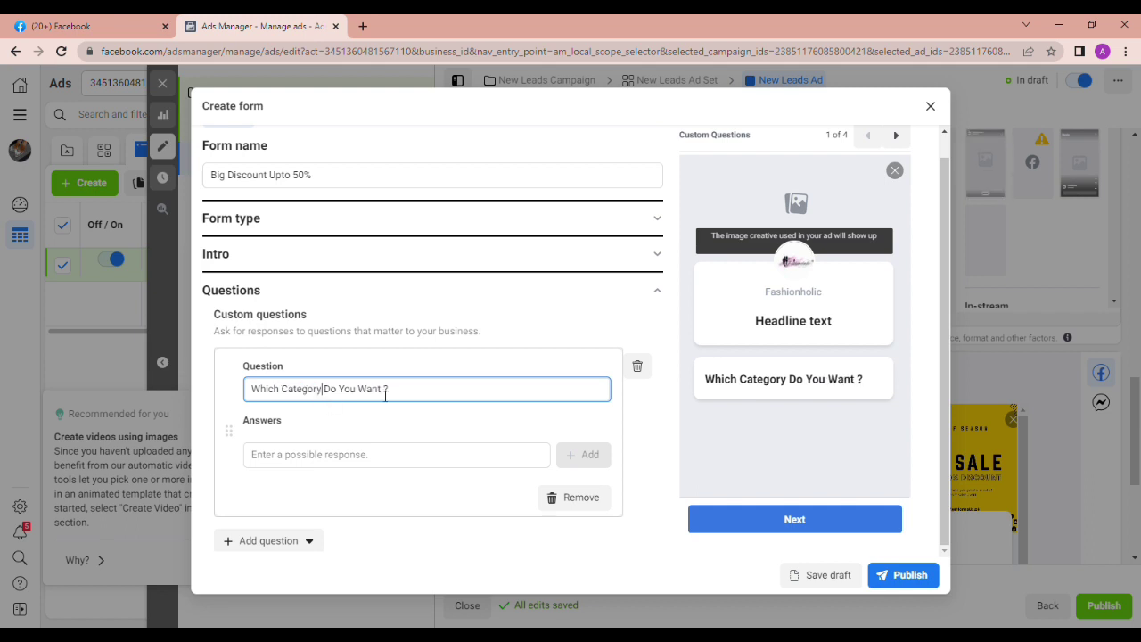
Add "Shoes" and "Heels" as possible answers to the category question.
left_click(510, 453)
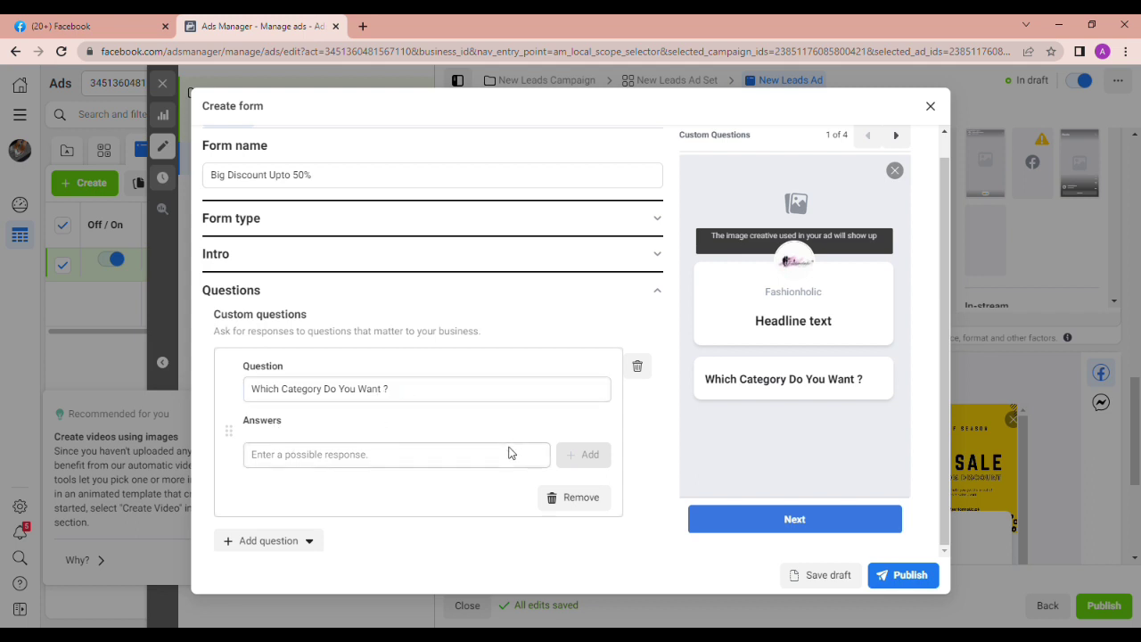
type("Sho")
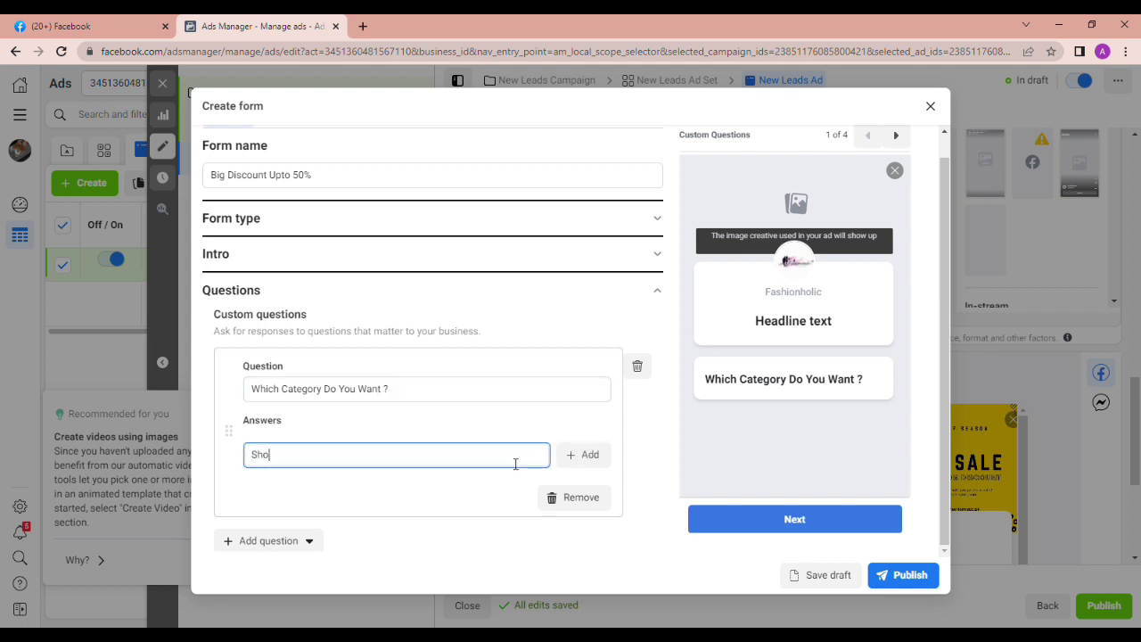
type("es")
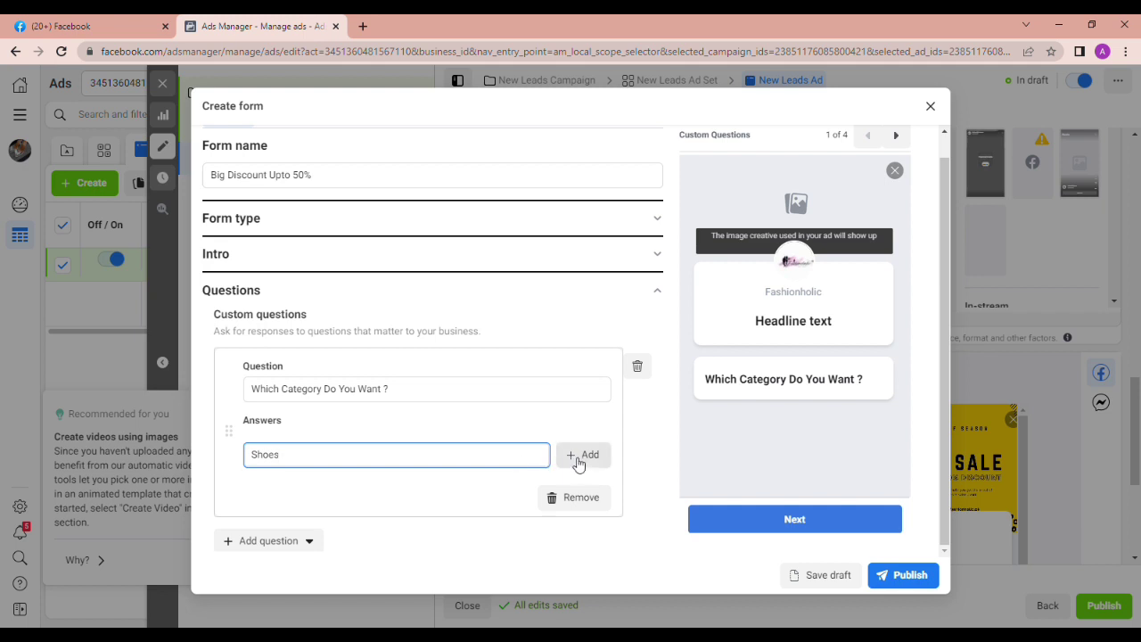
left_click(583, 455)
left_click(479, 474)
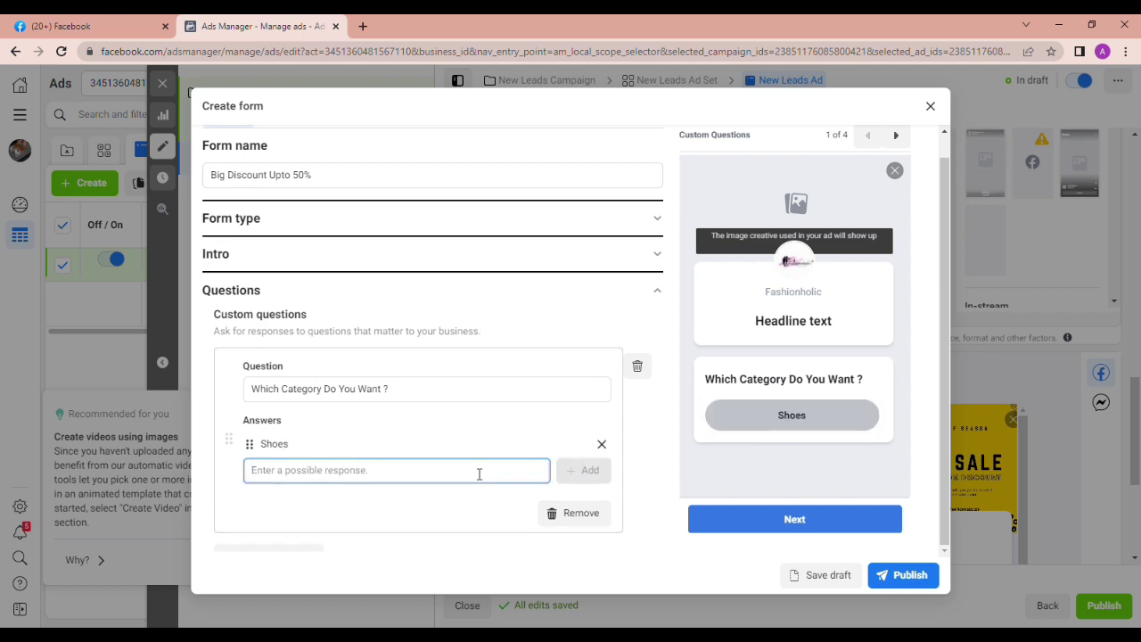
type("Heels")
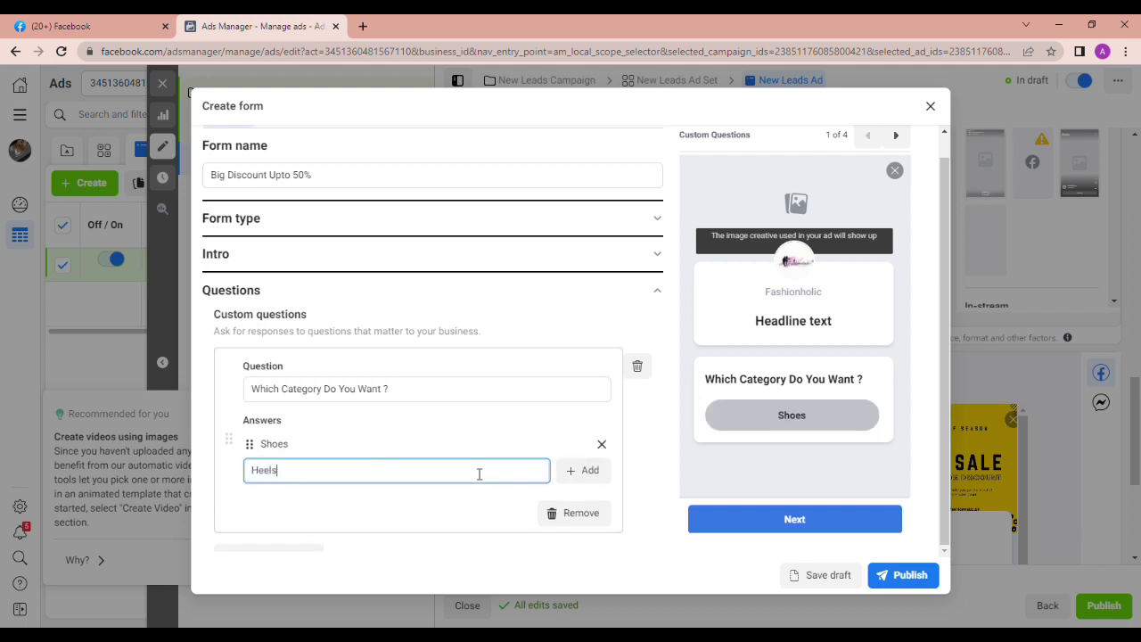
left_click(580, 470)
Add "Slippers" and "Sandals" as further answers to the category question.
left_click(451, 500)
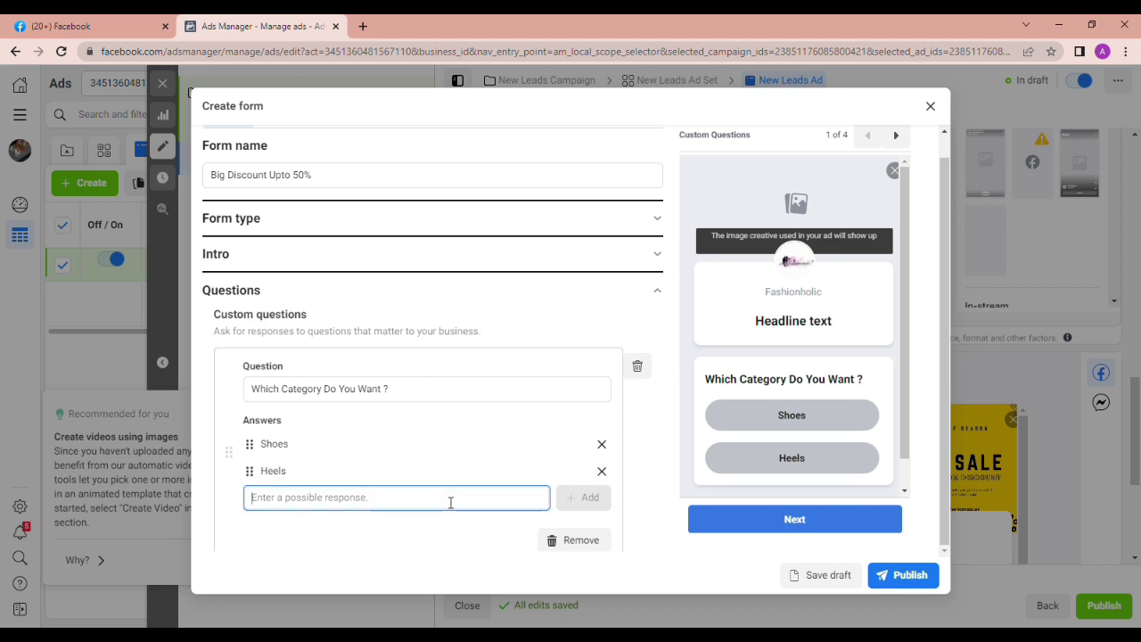
type("Slippers")
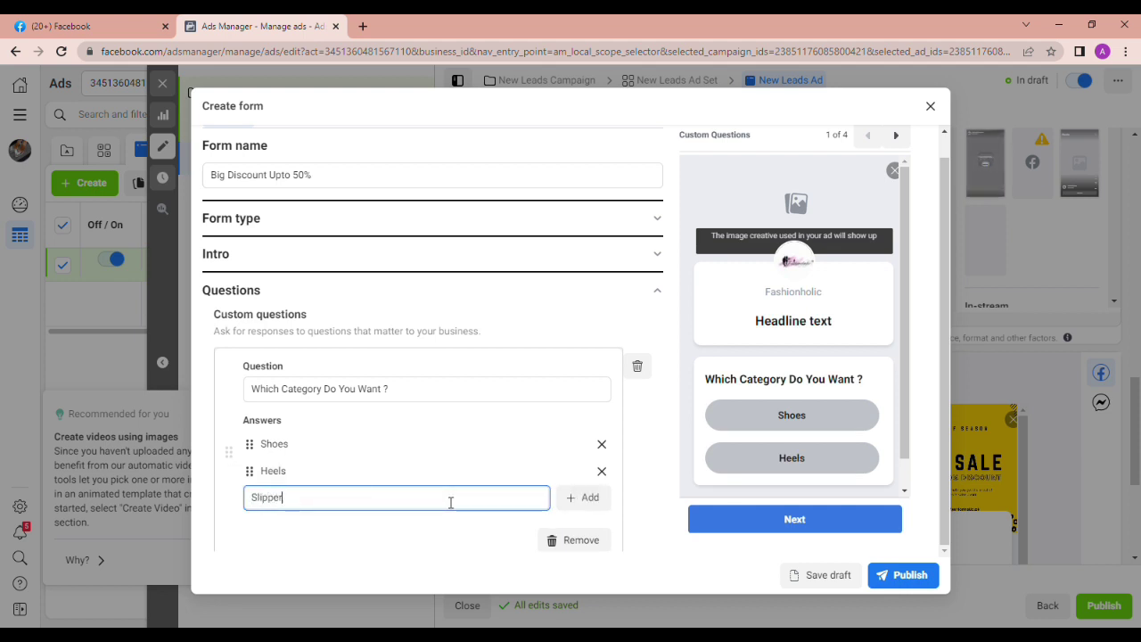
left_click(581, 497)
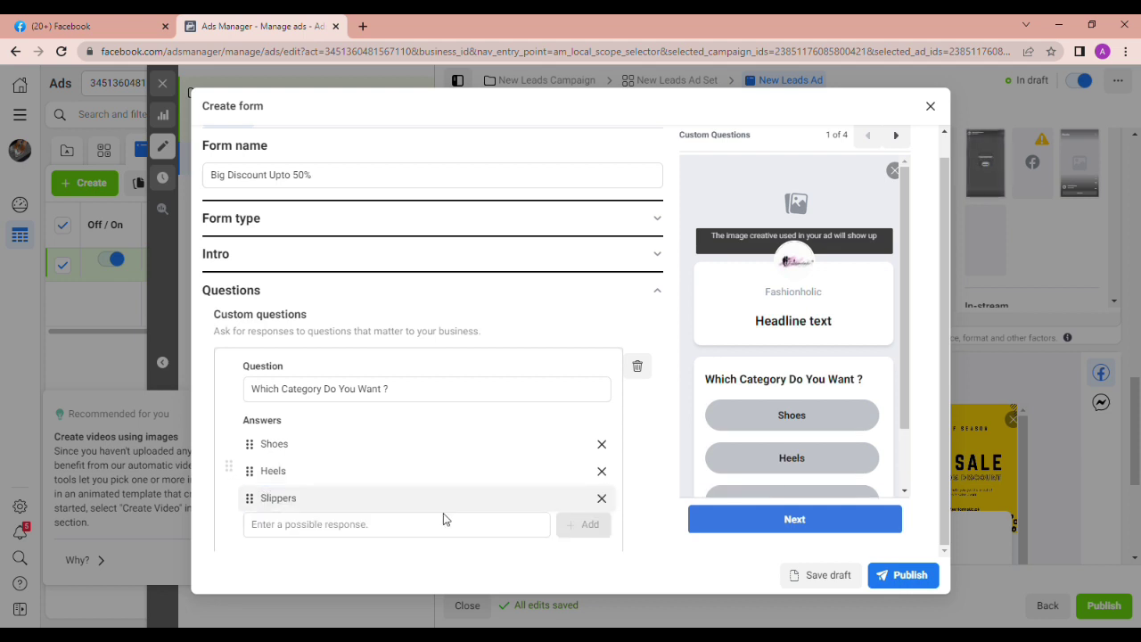
left_click(450, 528)
type("Sandals")
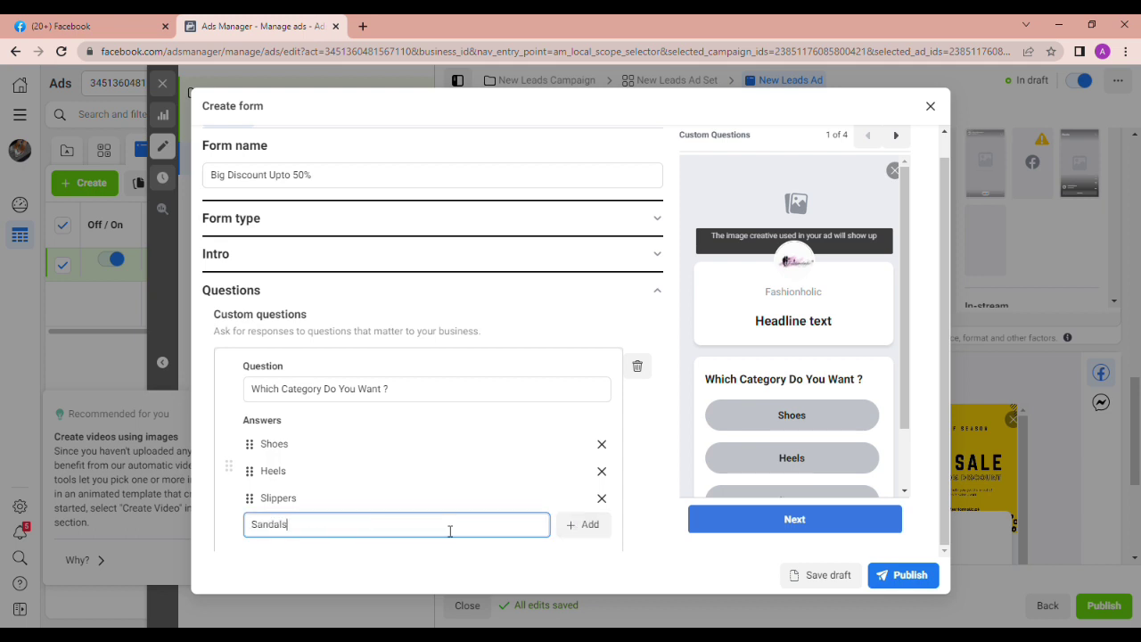
left_click(583, 525)
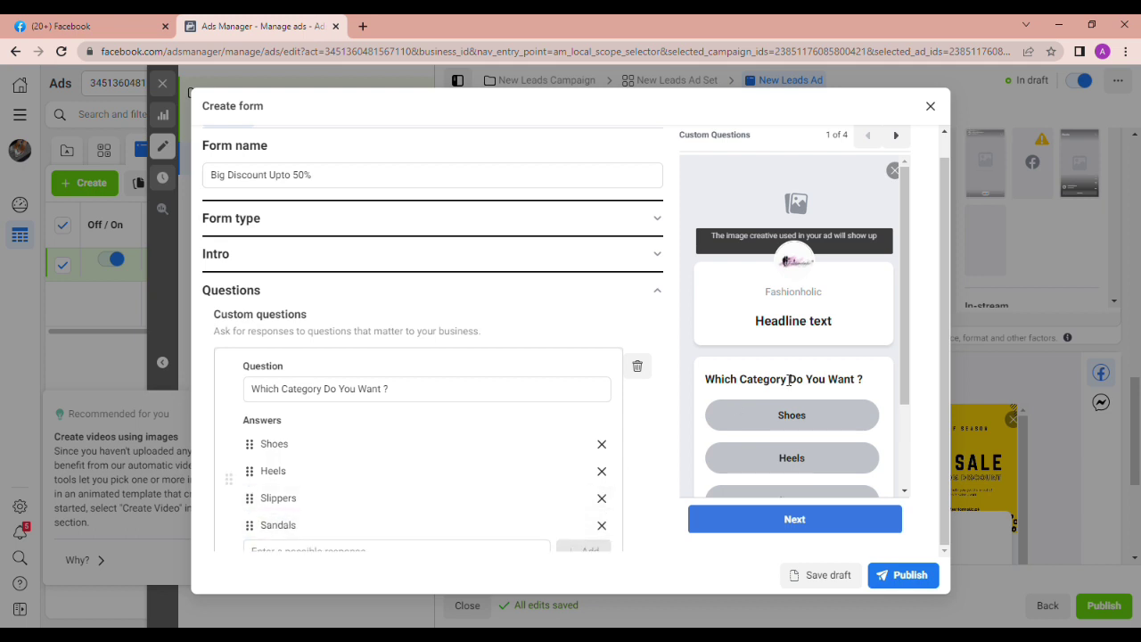
Add Phone number from the contact fields to the prefill questions, alongside Email and Full name.
left_click(659, 294)
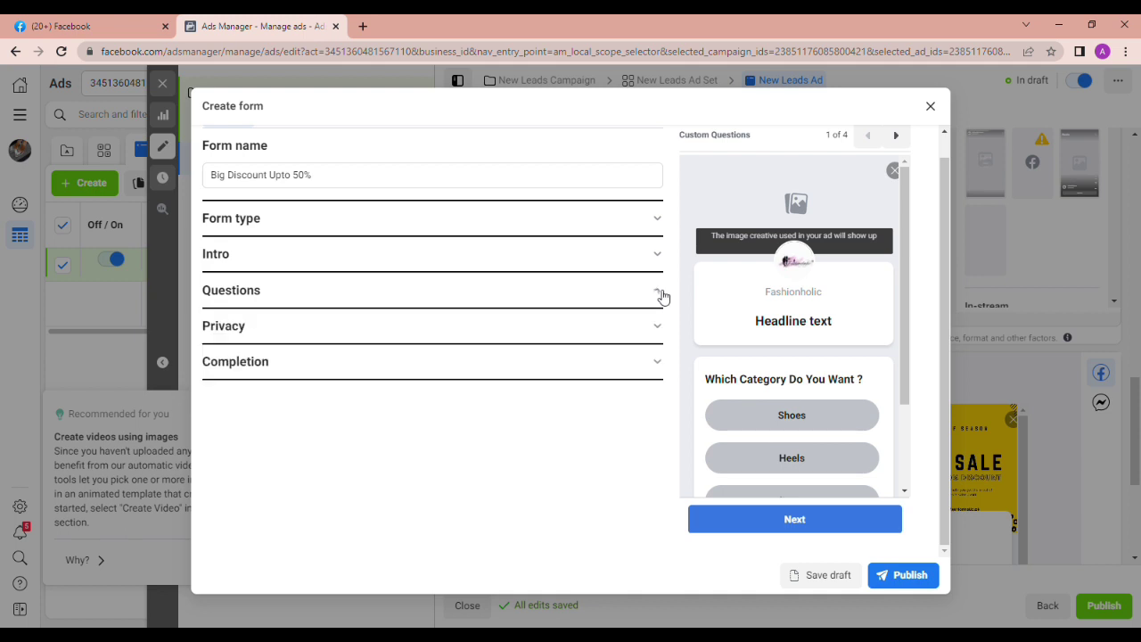
left_click(653, 298)
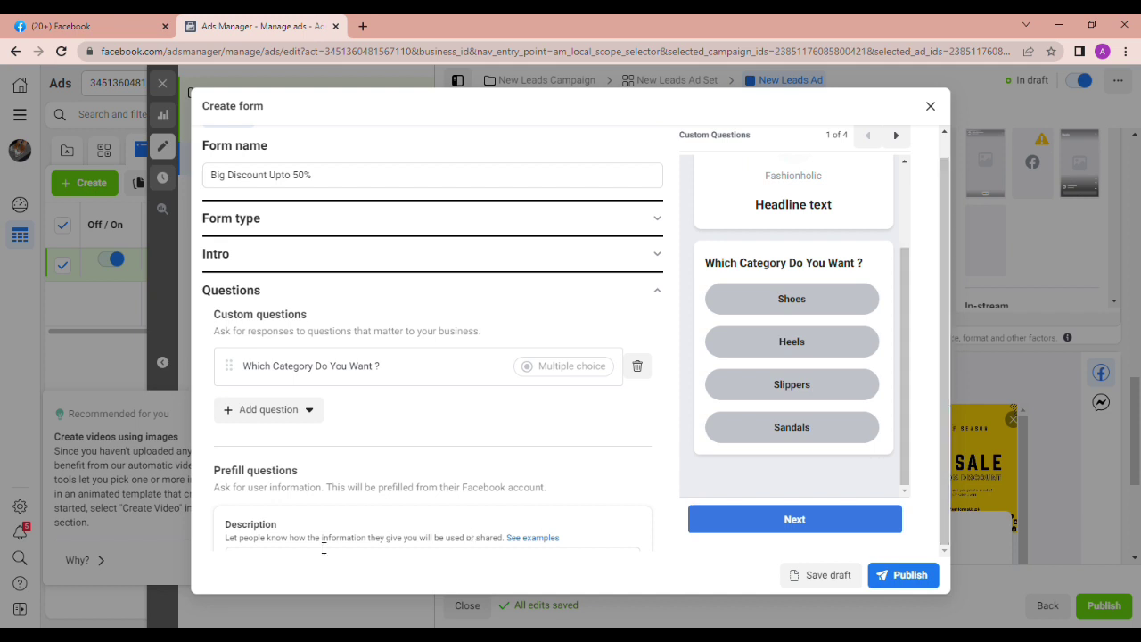
left_click_drag(323, 546, 340, 464)
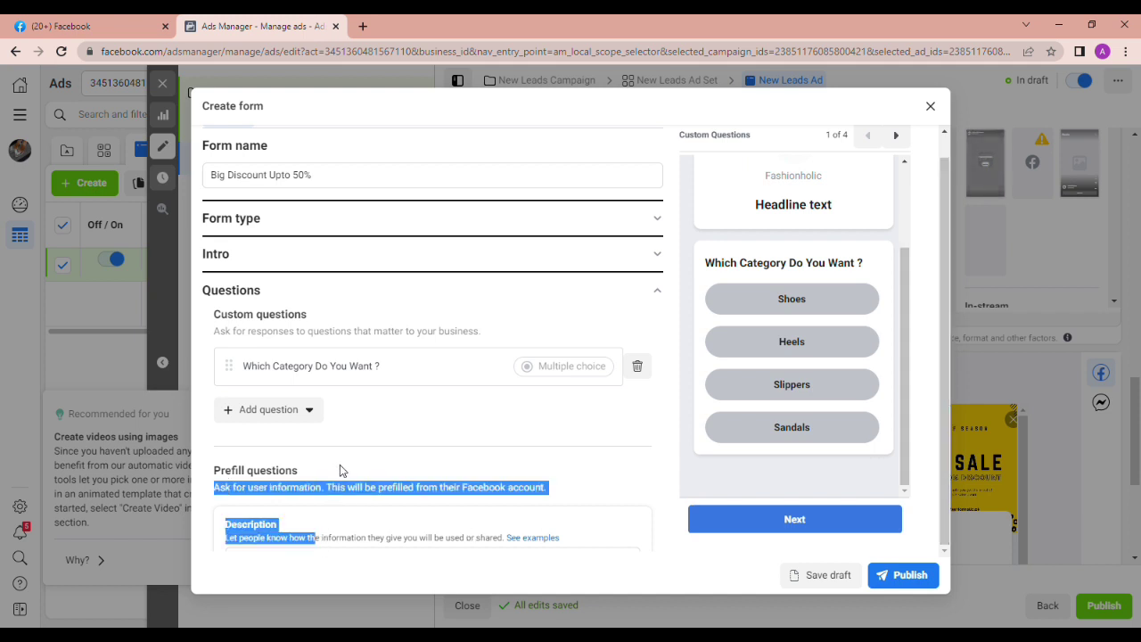
left_click(339, 465)
scroll(461, 414, "down", 3)
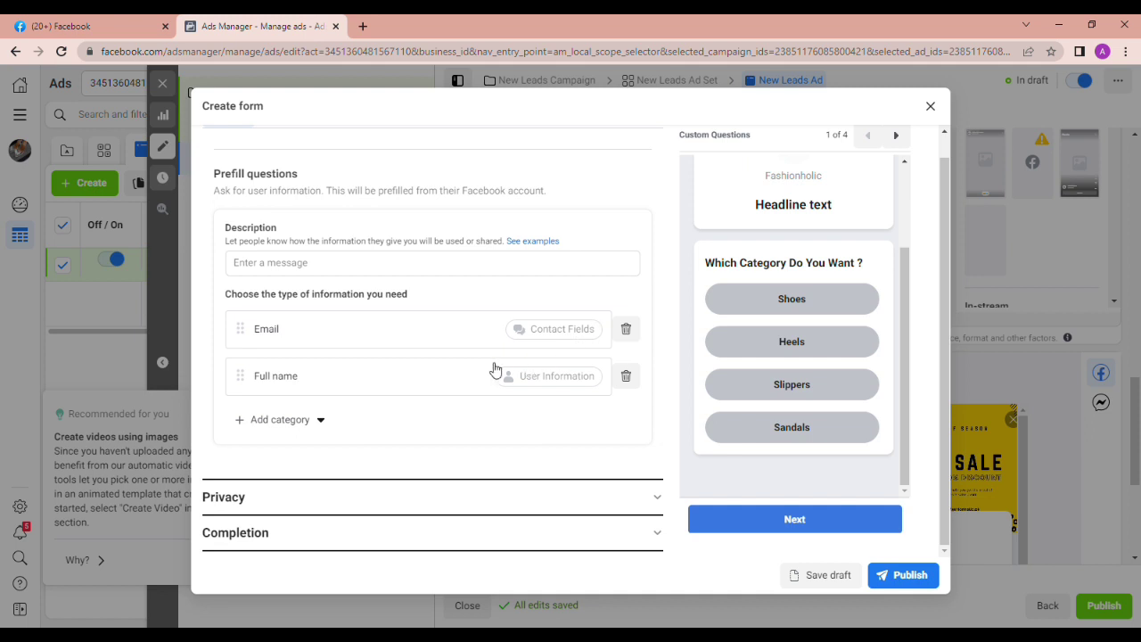
left_click(283, 420)
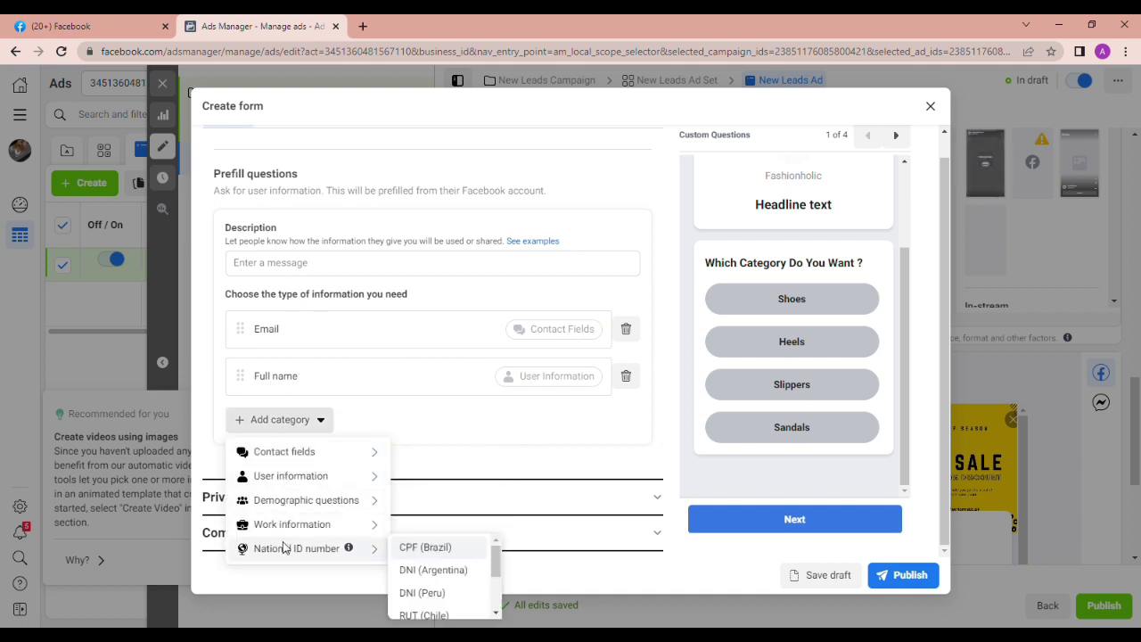
mouse_move(293, 481)
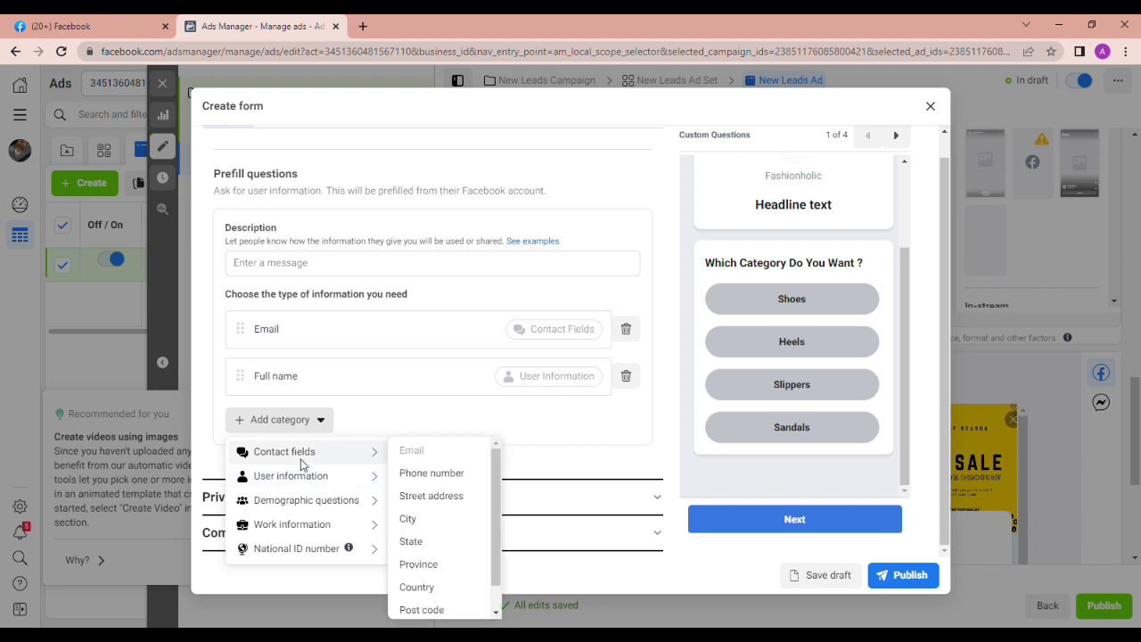
mouse_move(304, 454)
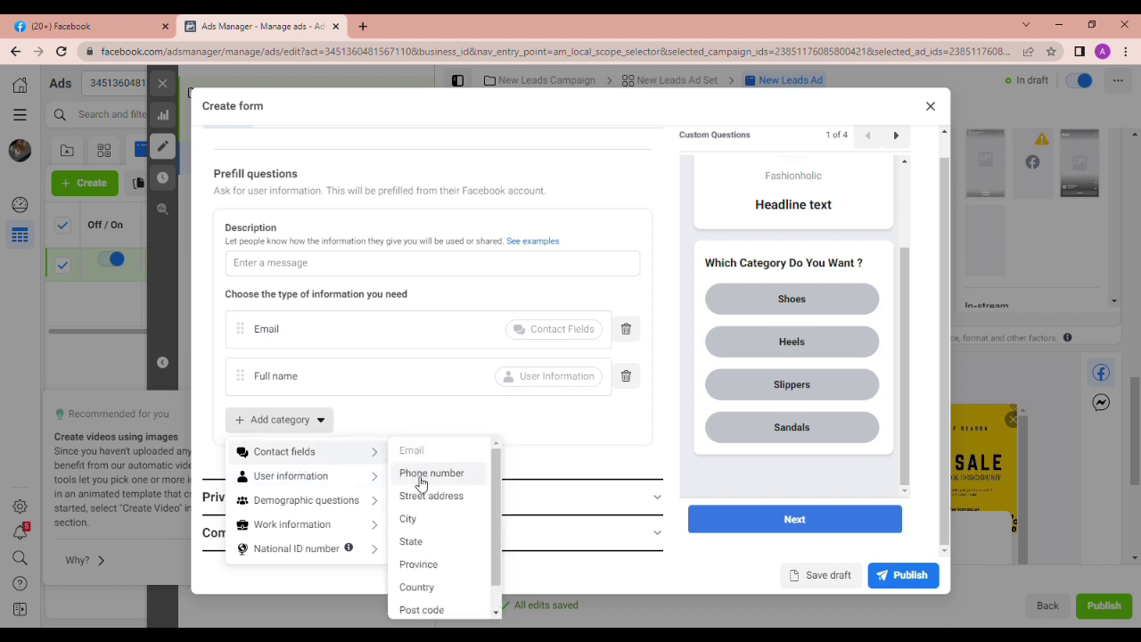
left_click(421, 477)
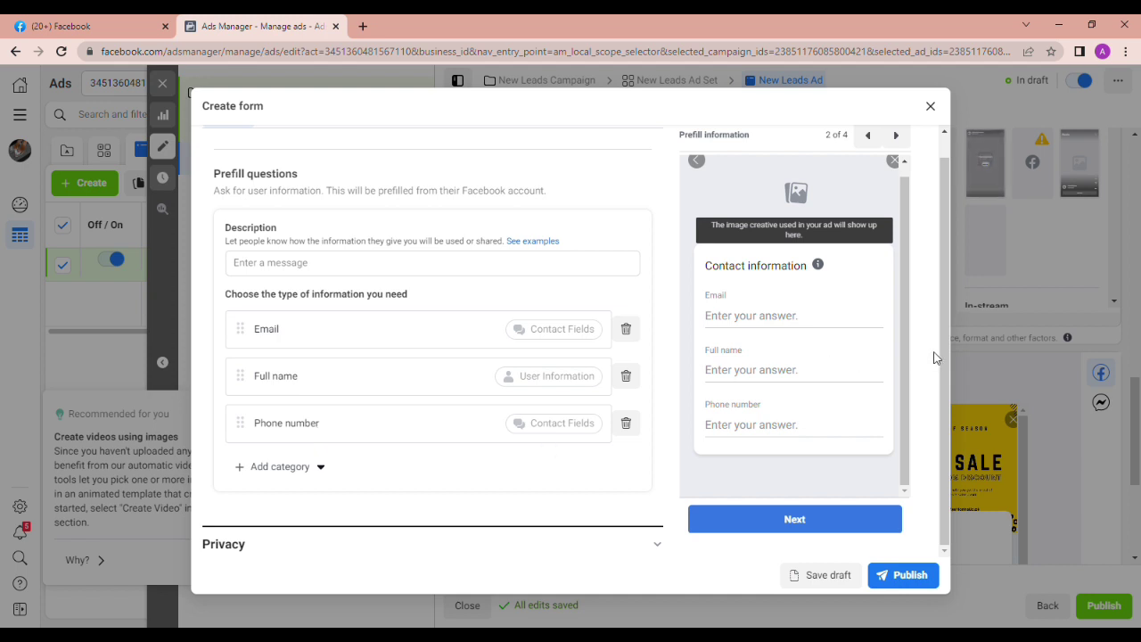
Return to the start of the form's Questions section and collapse it.
scroll(942, 259, "up", 2)
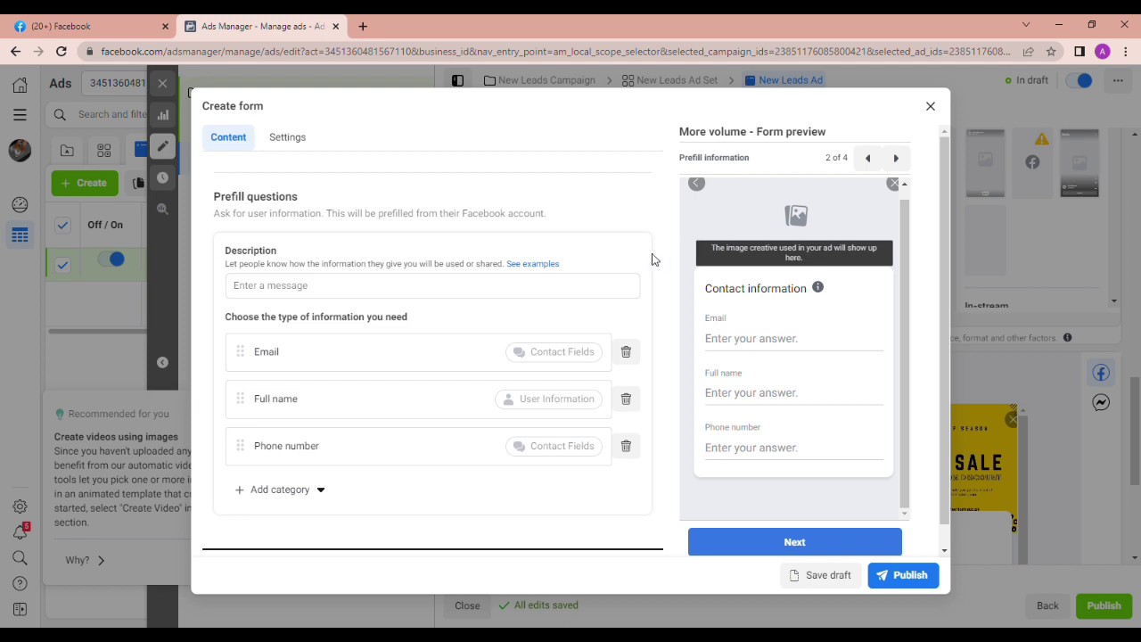
scroll(660, 259, "up", 3)
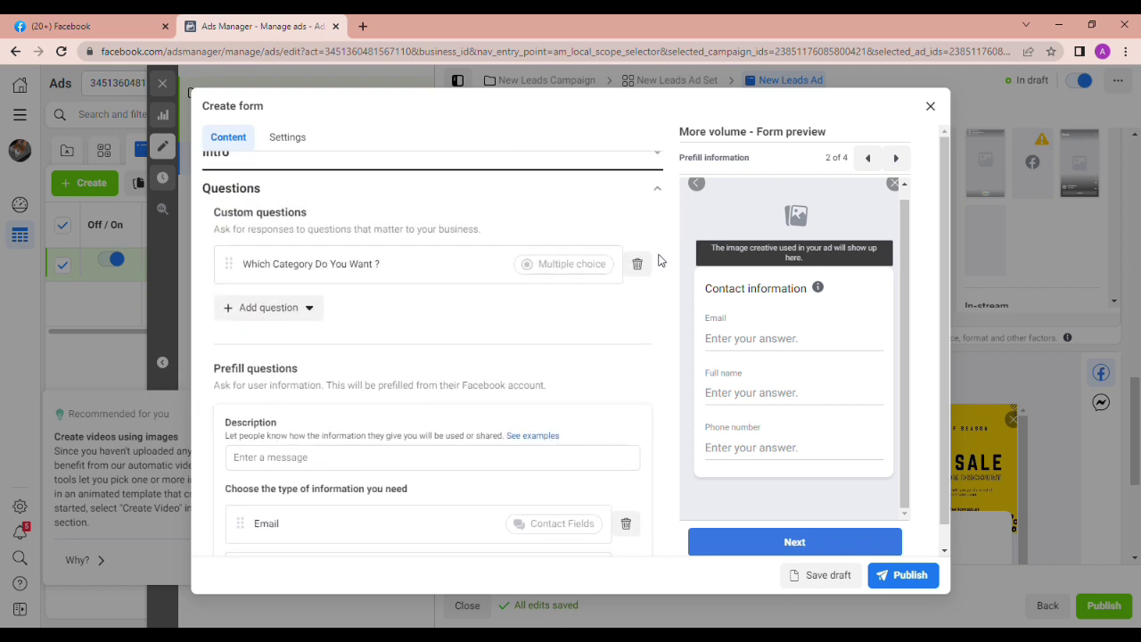
left_click(659, 221)
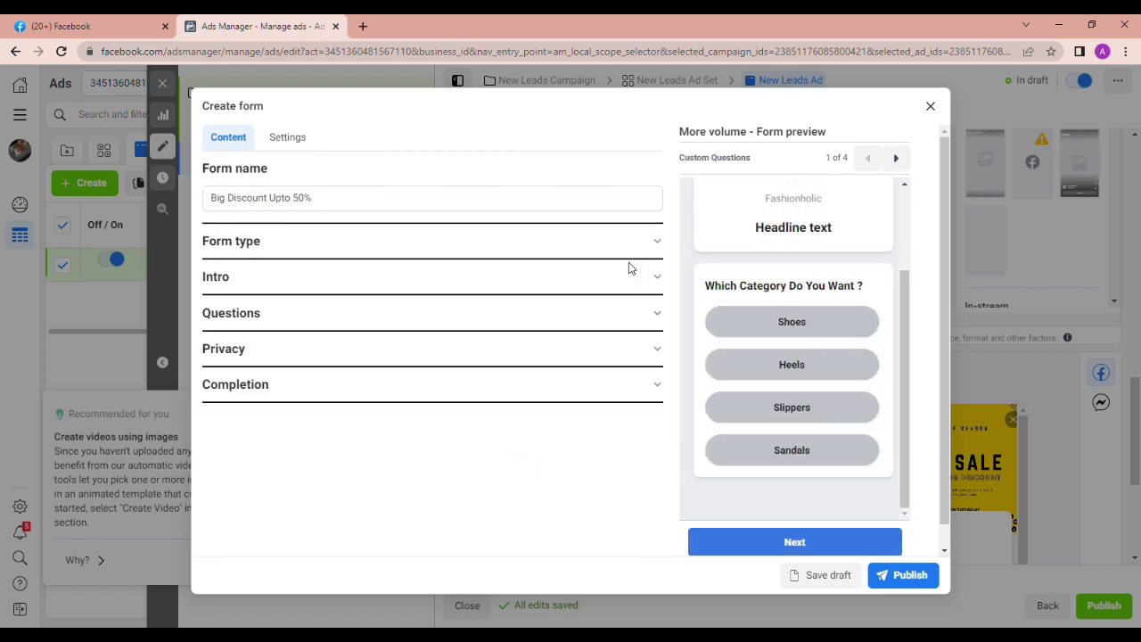
left_click(658, 315)
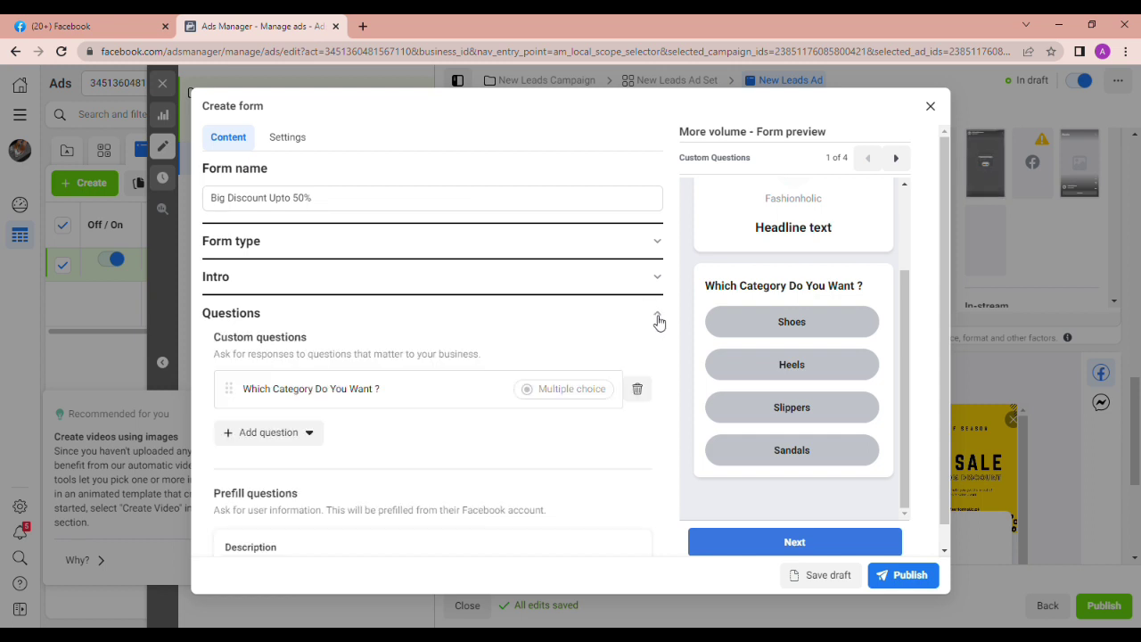
left_click(658, 317)
Expand the form's Privacy section, and open the Privacy Policy page of fashionholic.pk in a new browser tab.
left_click(658, 354)
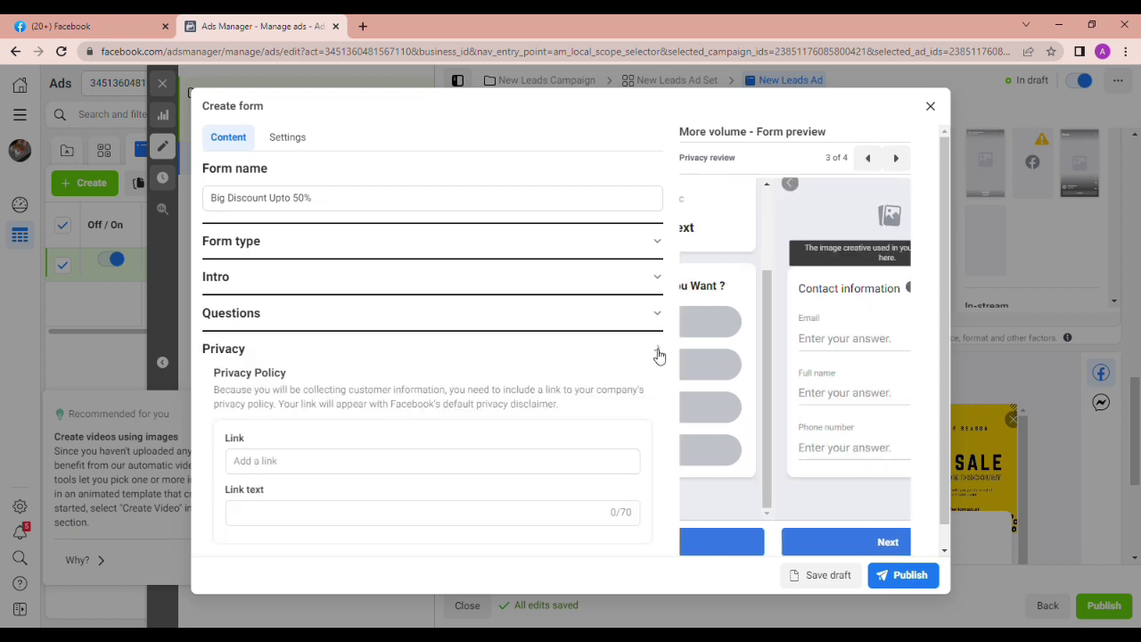
left_click(311, 461)
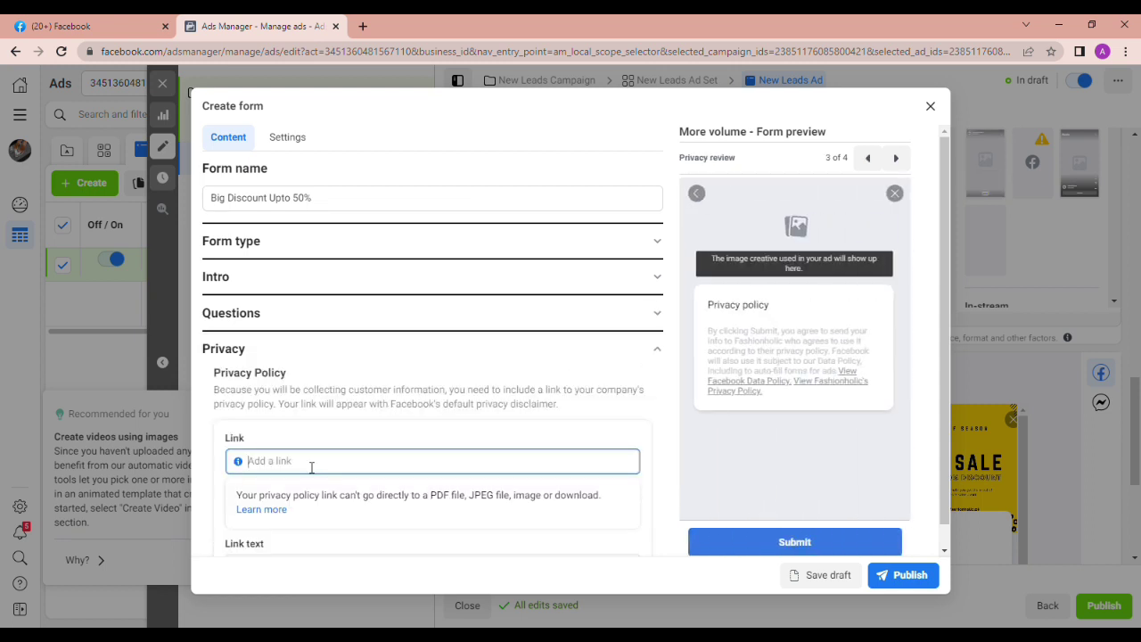
left_click(363, 25)
type("fas")
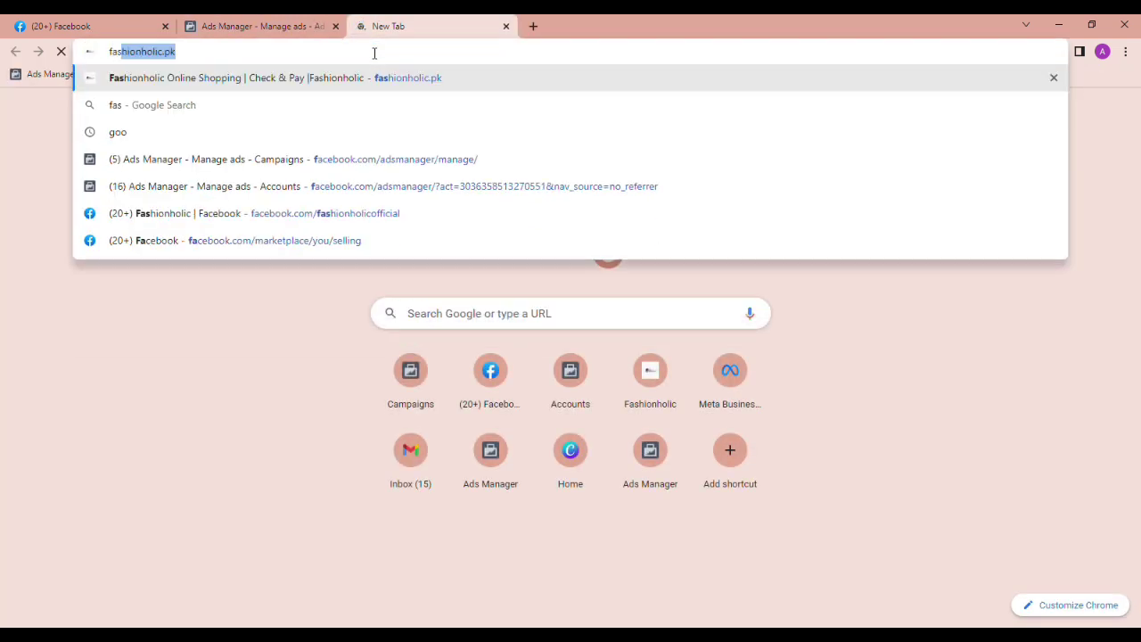
key("Return")
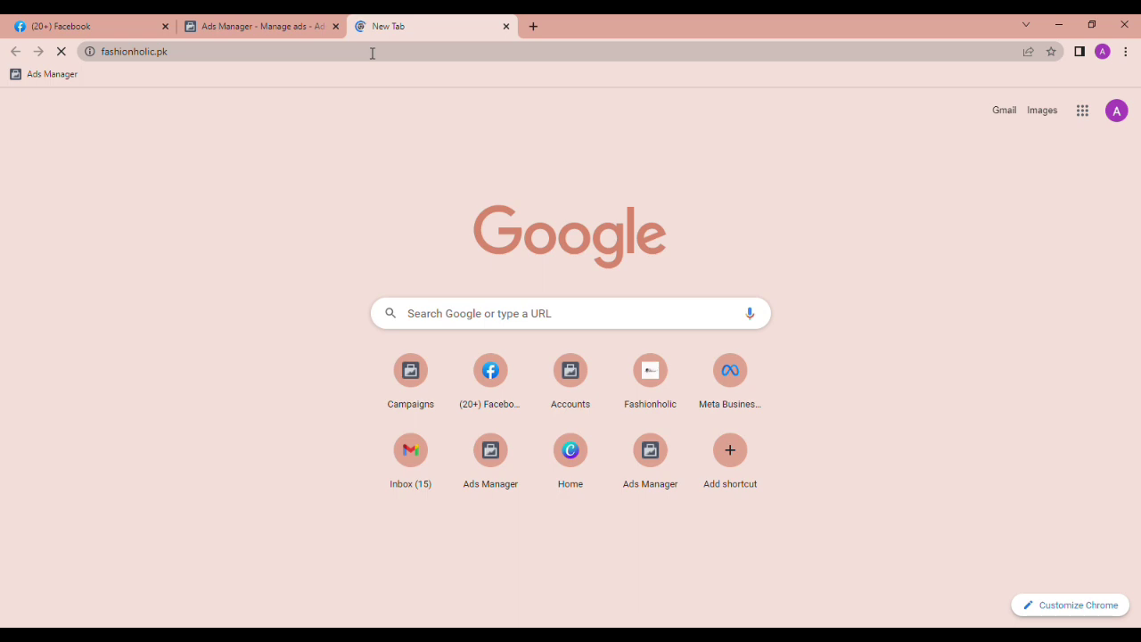
left_click(276, 26)
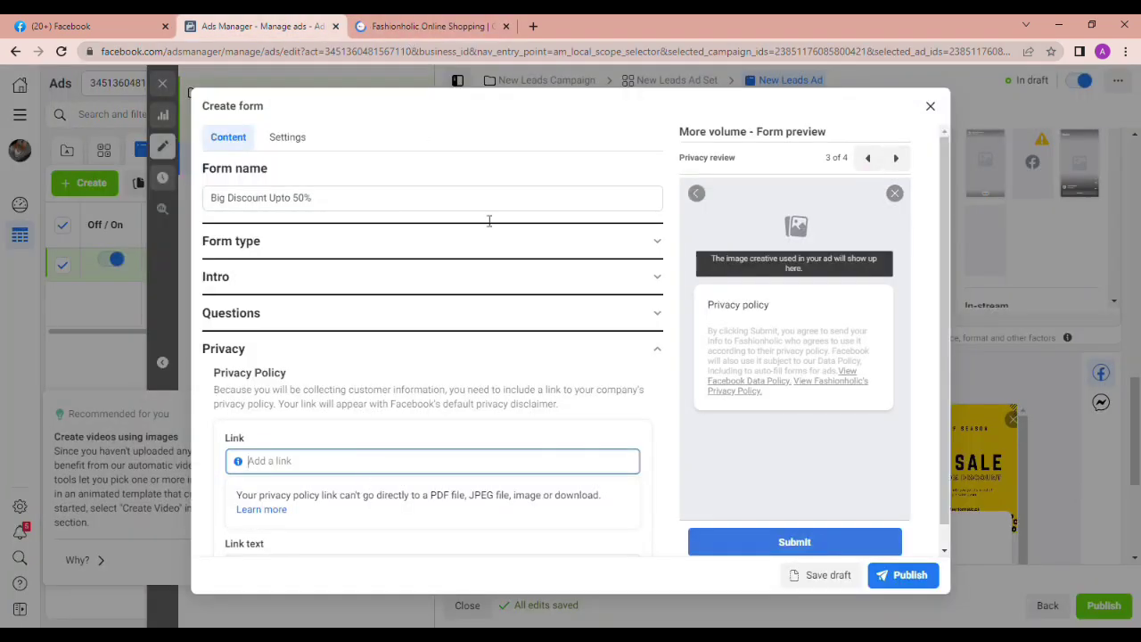
left_click(459, 24)
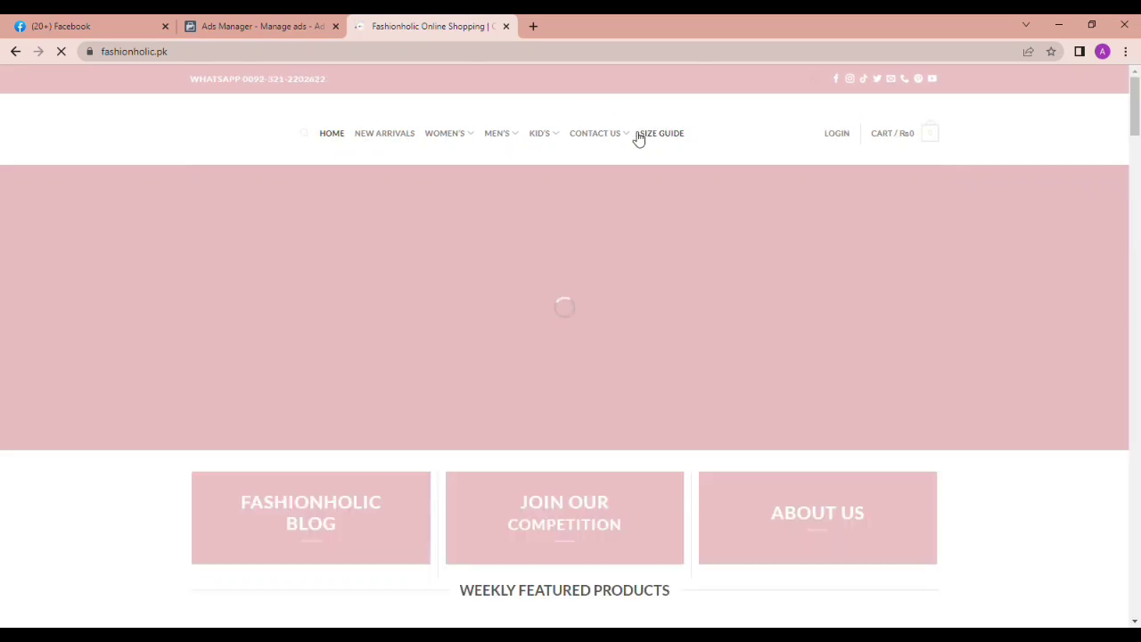
mouse_move(618, 144)
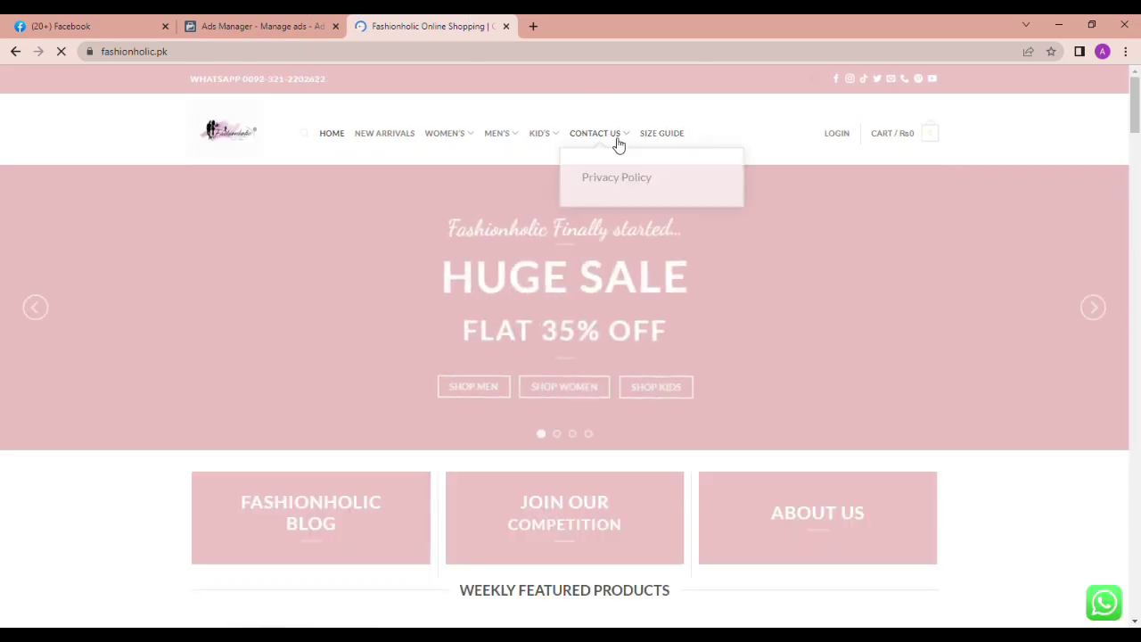
left_click(609, 180)
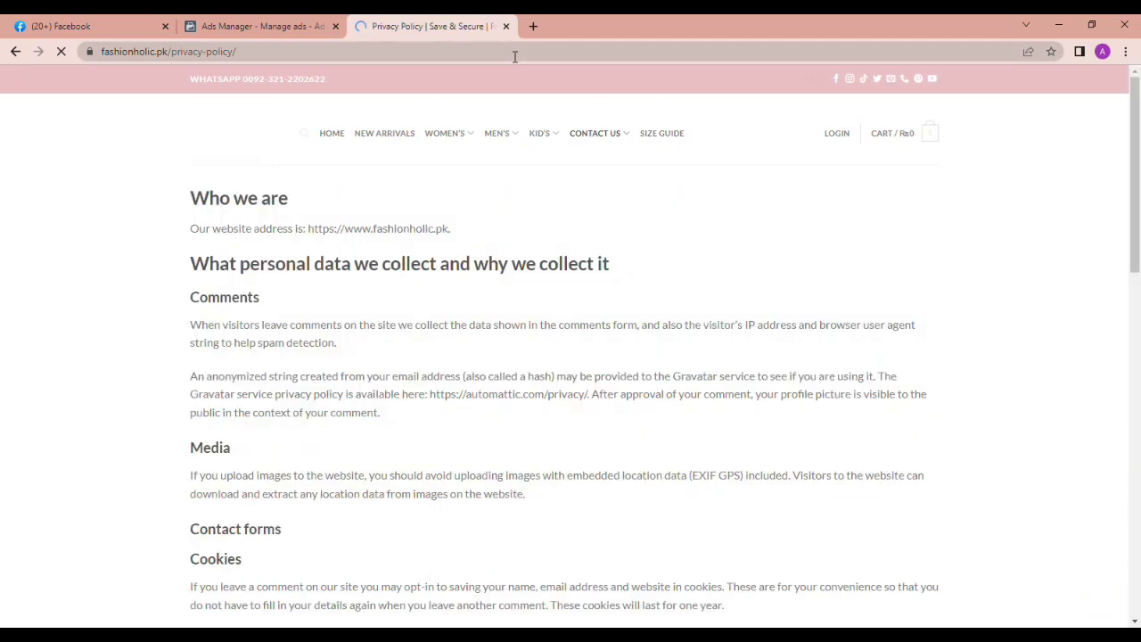
Copy the Privacy Policy page's address into the form's privacy policy link in Ads Manager, and collapse the Privacy section.
left_click(514, 54)
key("ctrl+c")
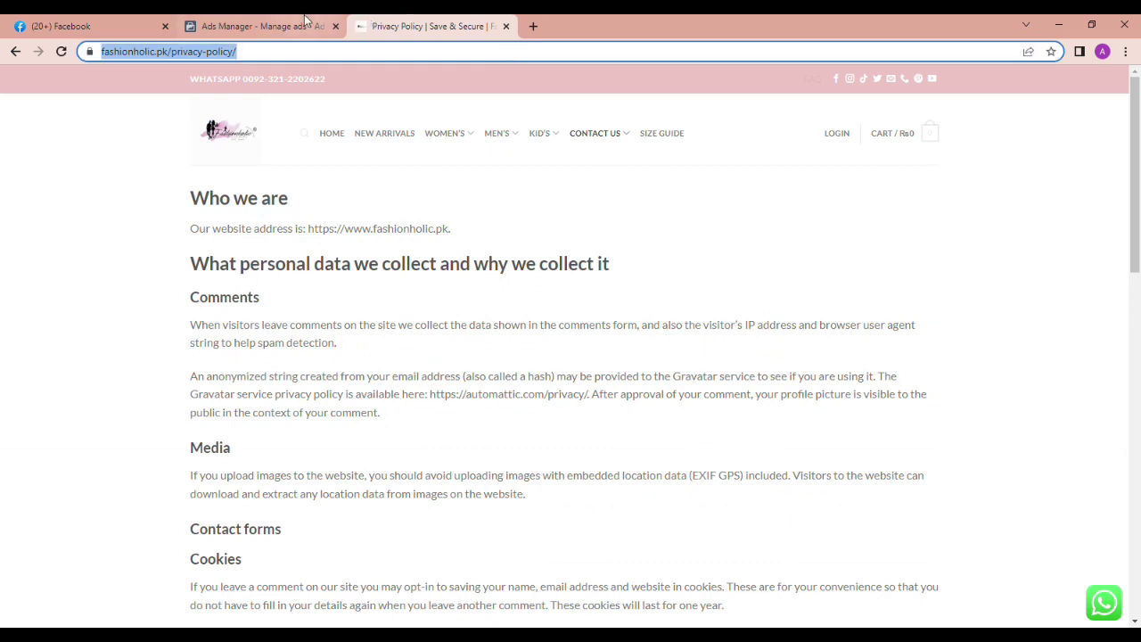
left_click(306, 20)
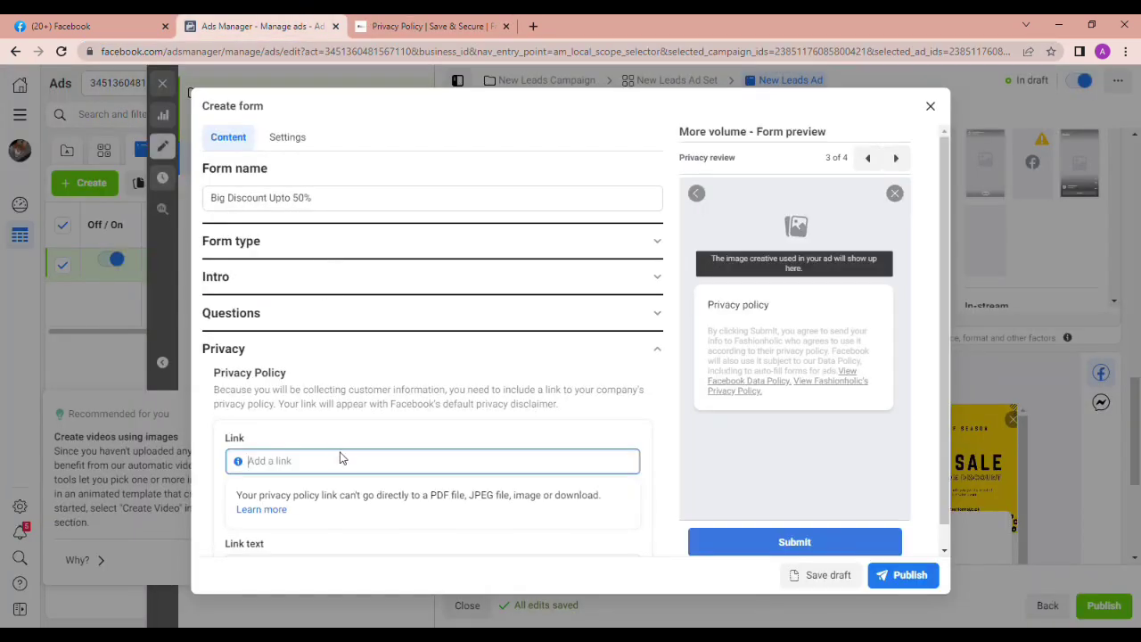
key("ctrl+v")
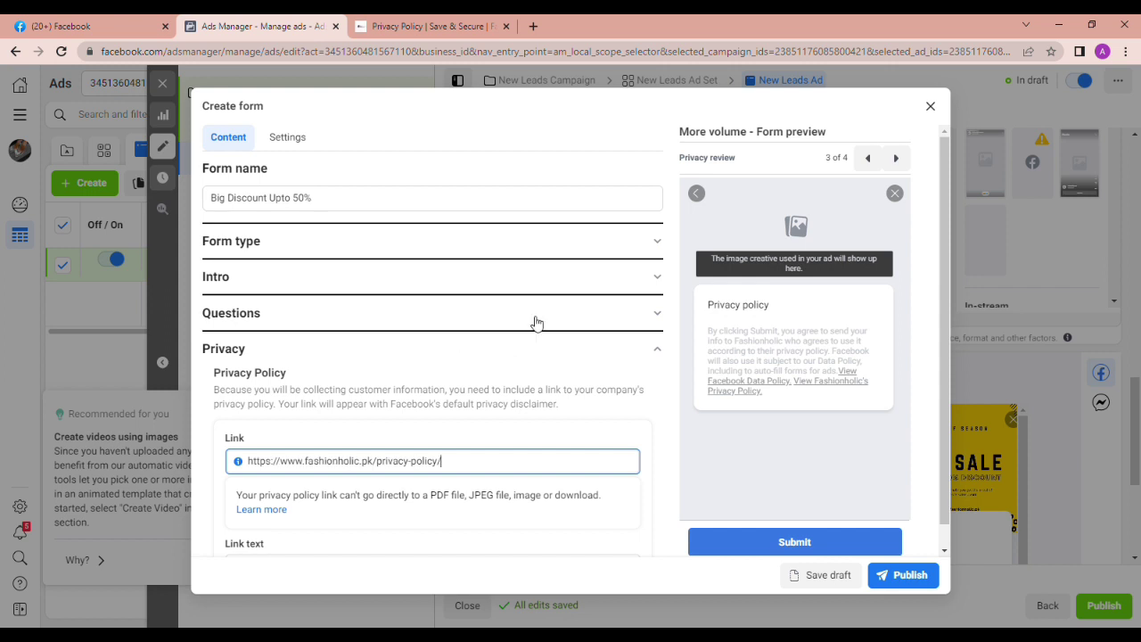
left_click(659, 353)
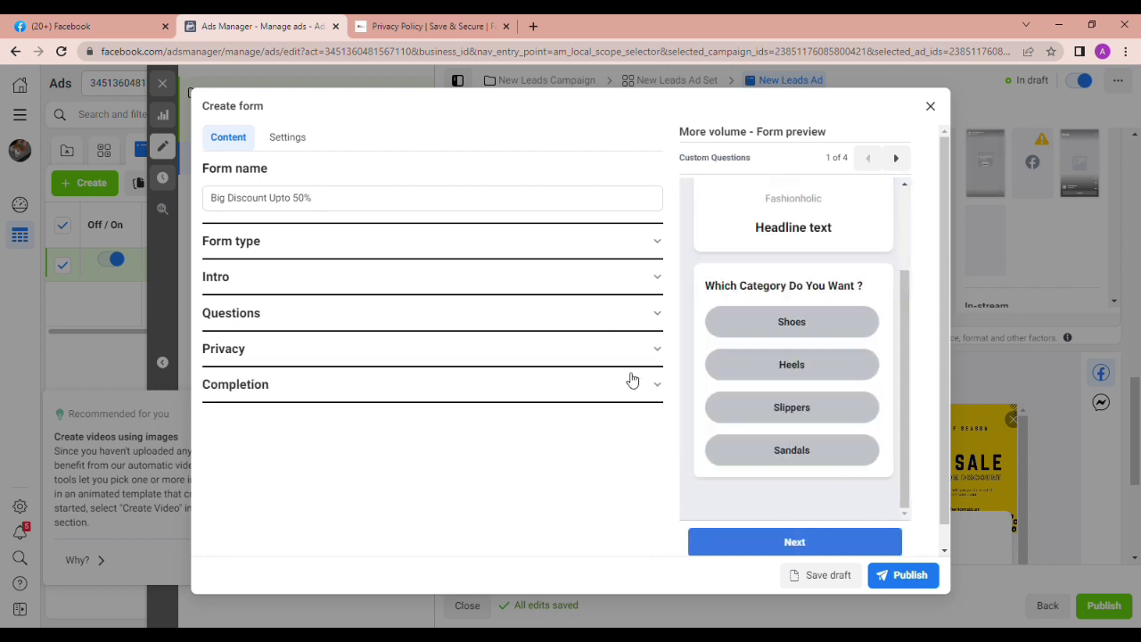
Review the form's Completion message for leads and the privacy policy link, and collapse both sections.
left_click(632, 381)
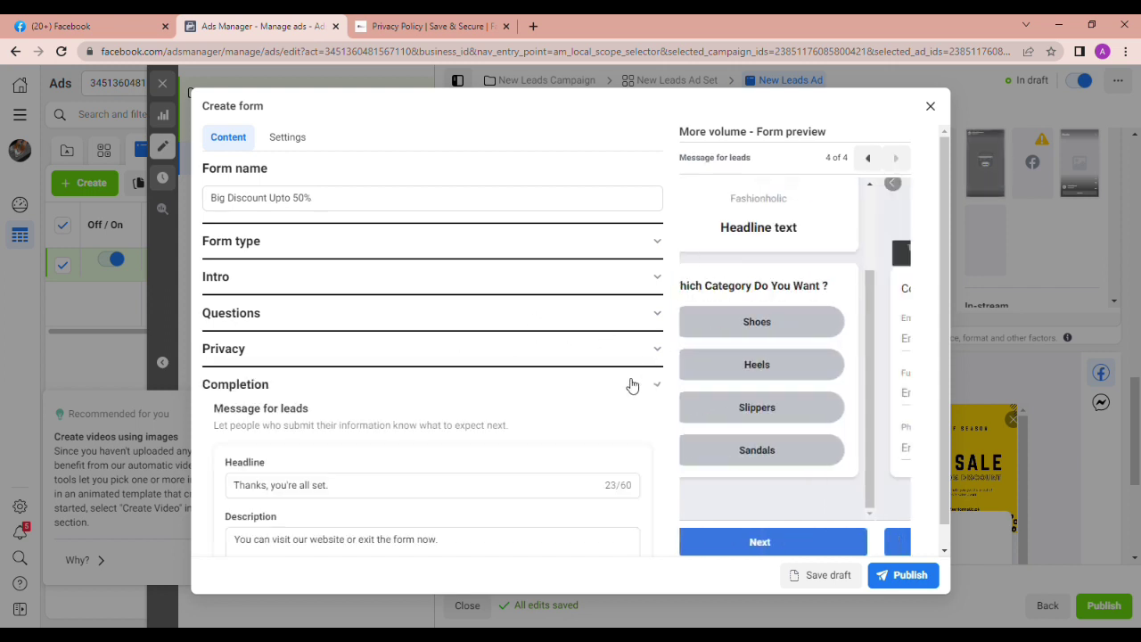
left_click(394, 492)
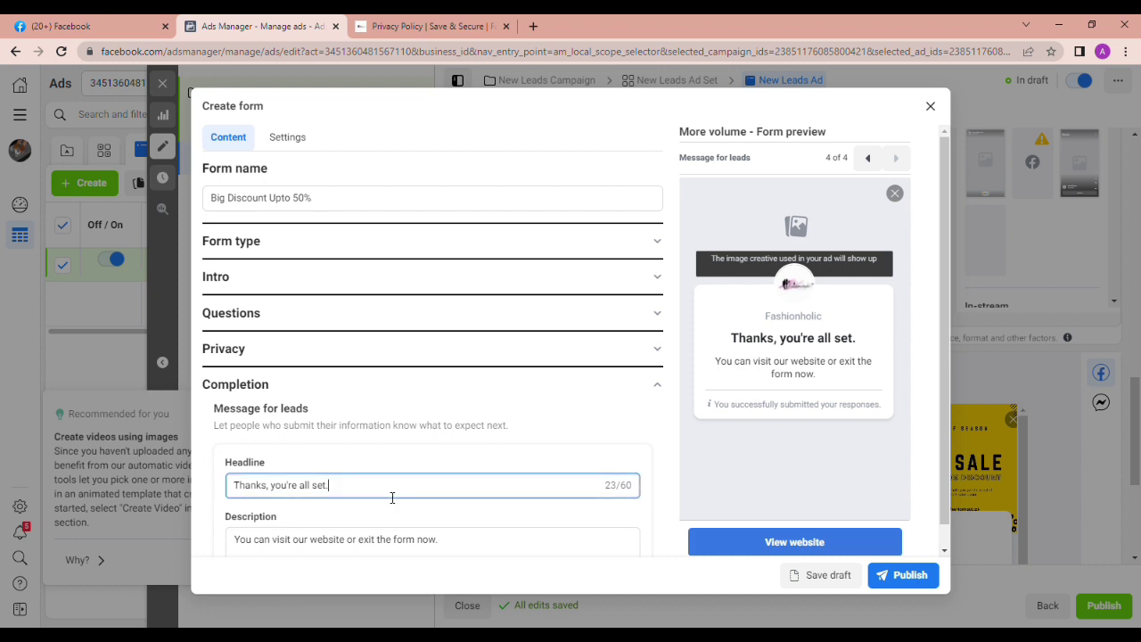
key("ctrl+a")
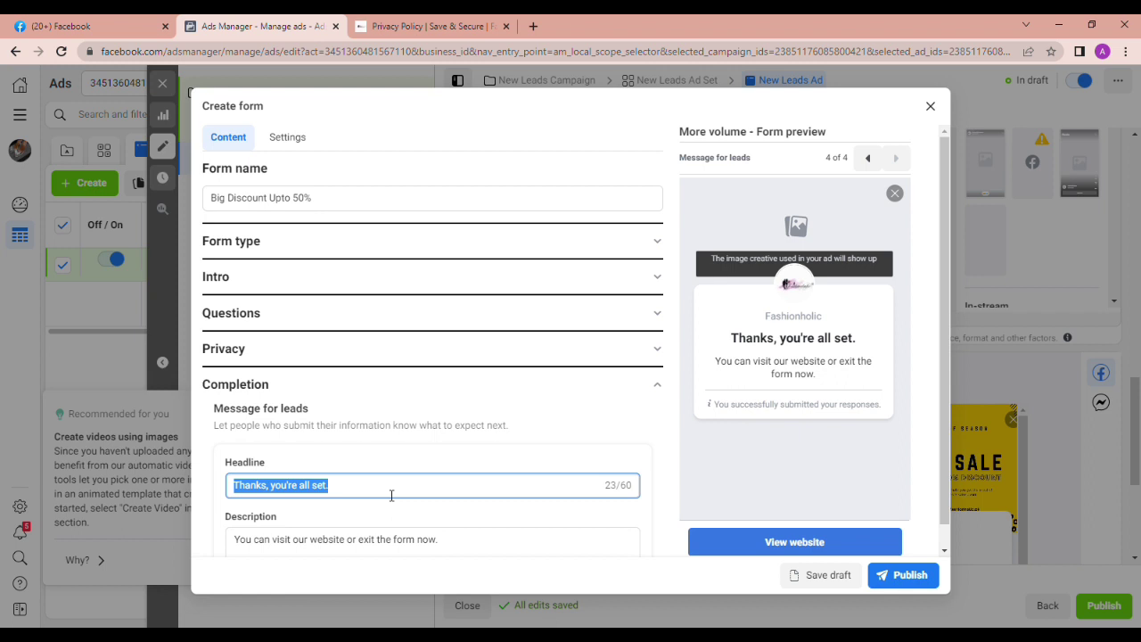
left_click(662, 454)
scroll(663, 453, "down", 1)
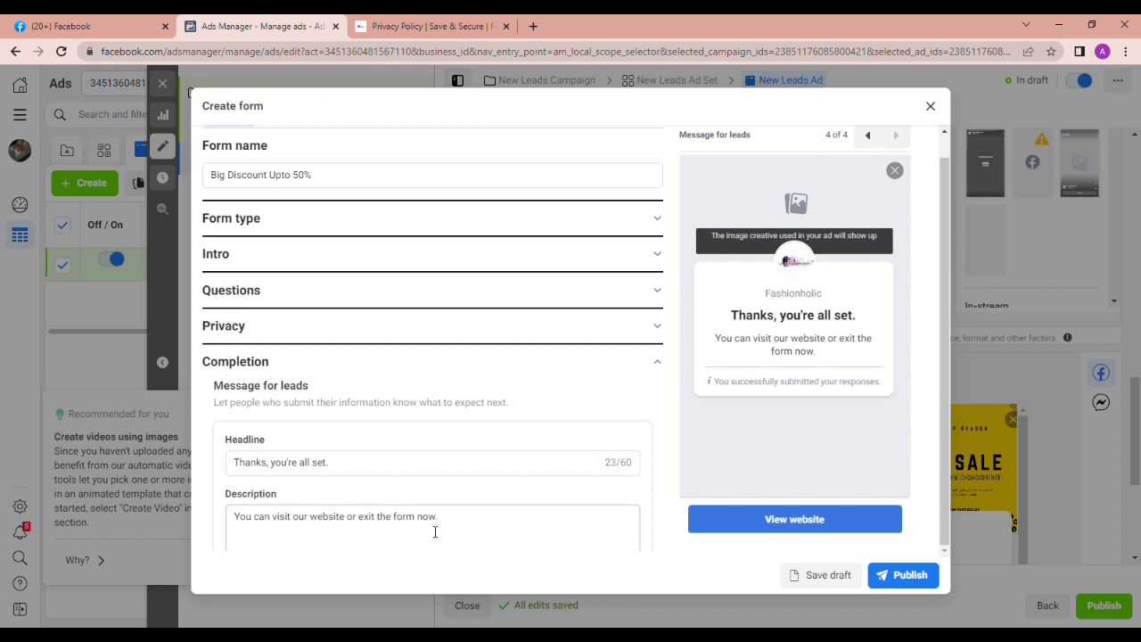
left_click(663, 367)
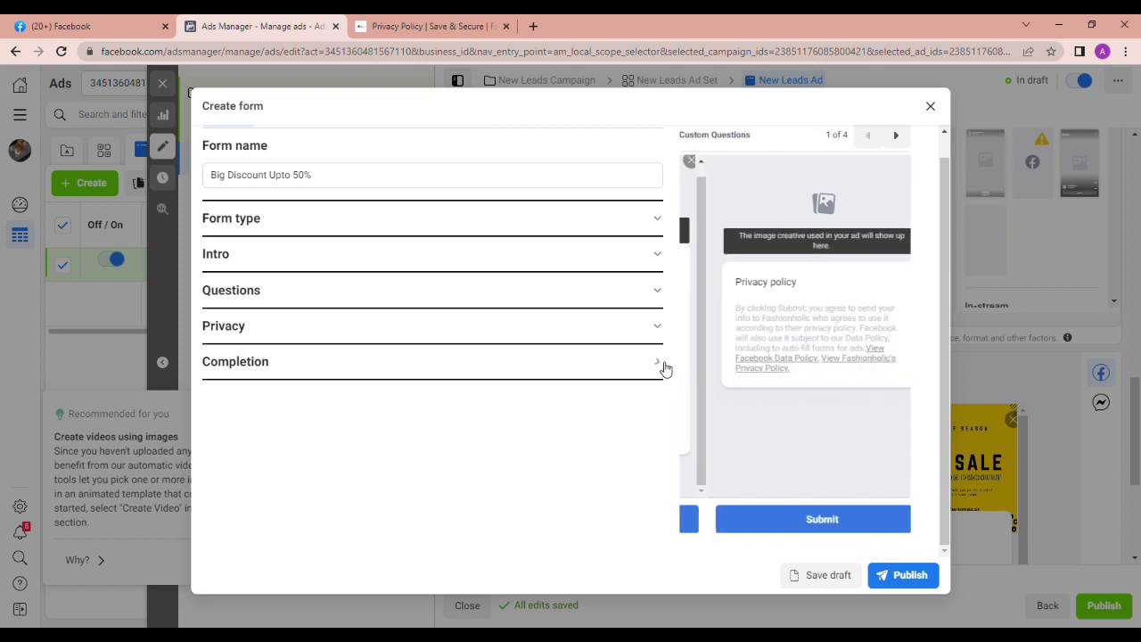
left_click(663, 367)
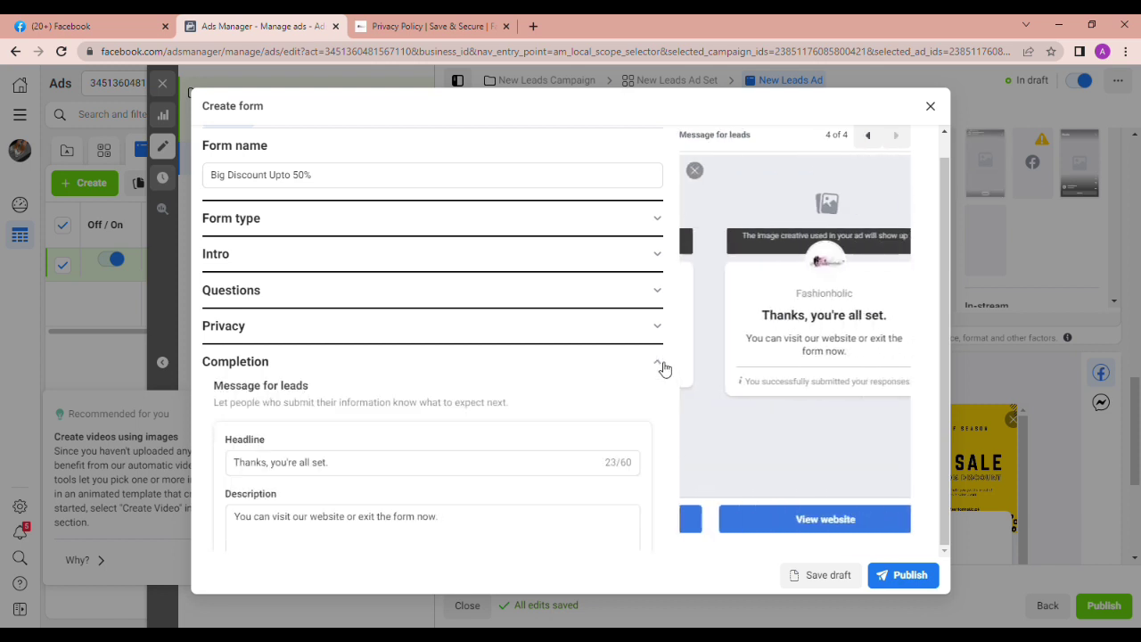
left_click(663, 366)
left_click(662, 332)
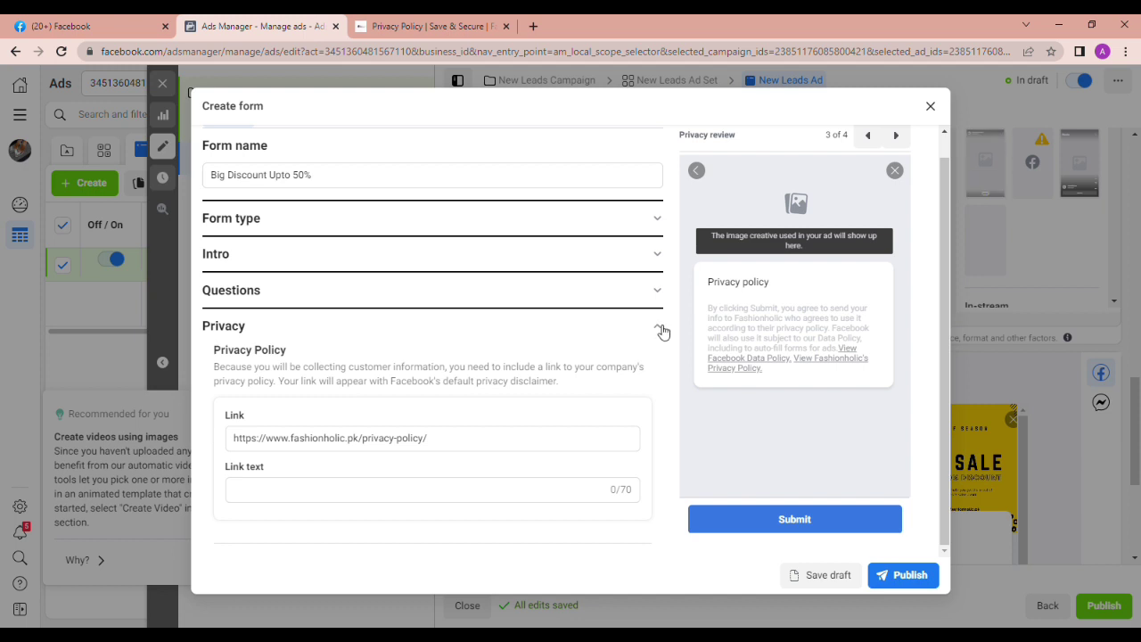
left_click(662, 329)
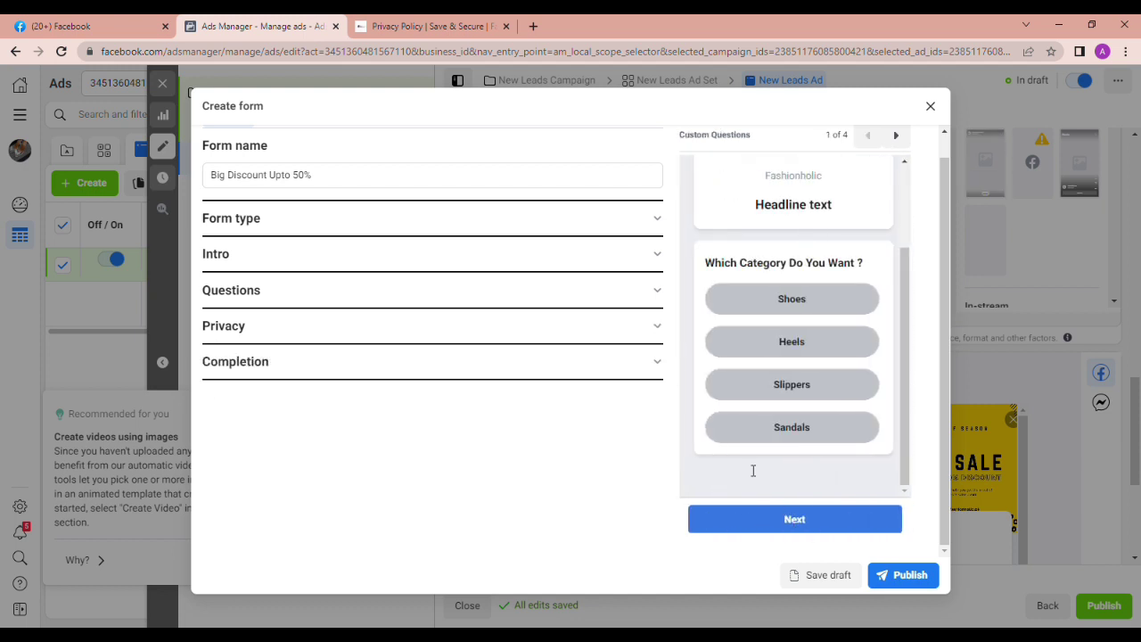
Try to publish the form, and go to the required greeting headline in its Intro section.
left_click(887, 576)
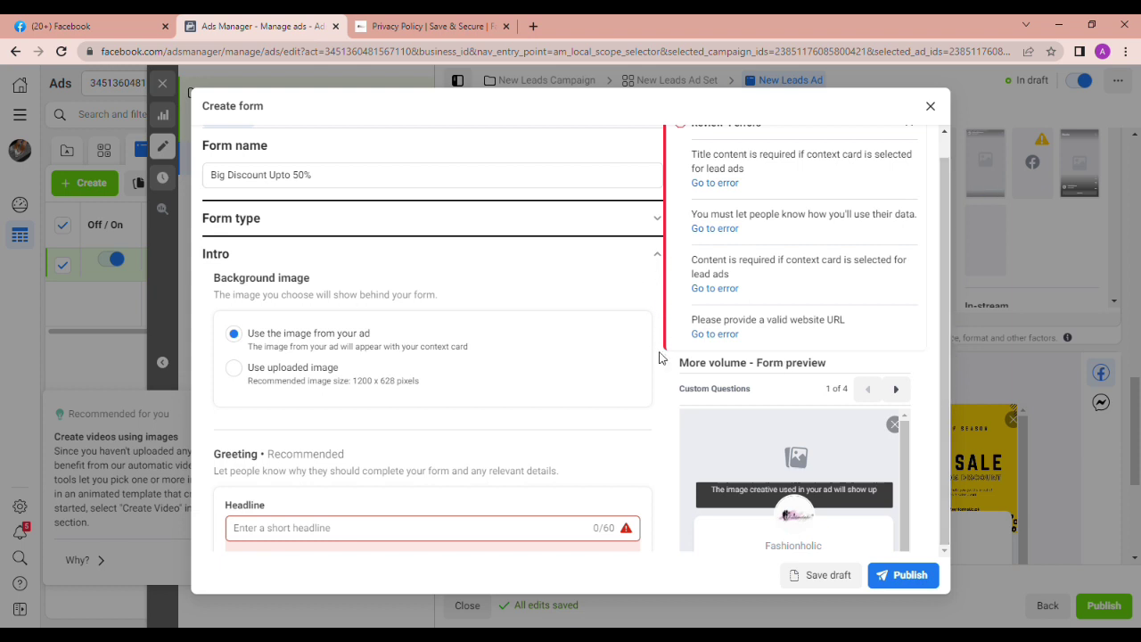
scroll(659, 356, "down", 4)
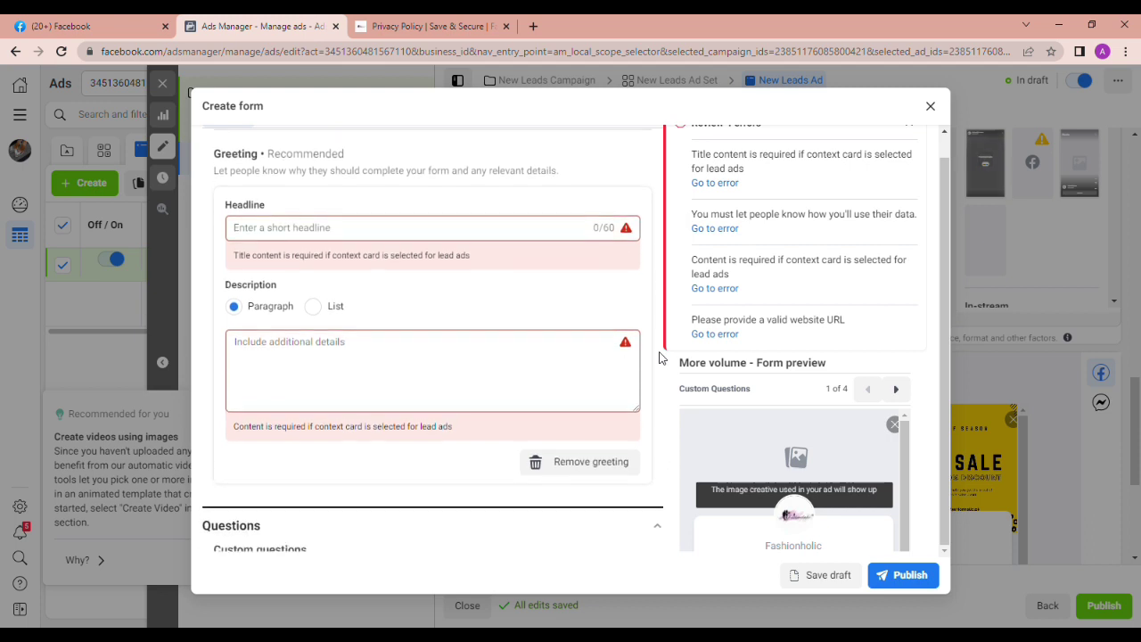
scroll(660, 357, "down", 2)
scroll(660, 357, "up", 2)
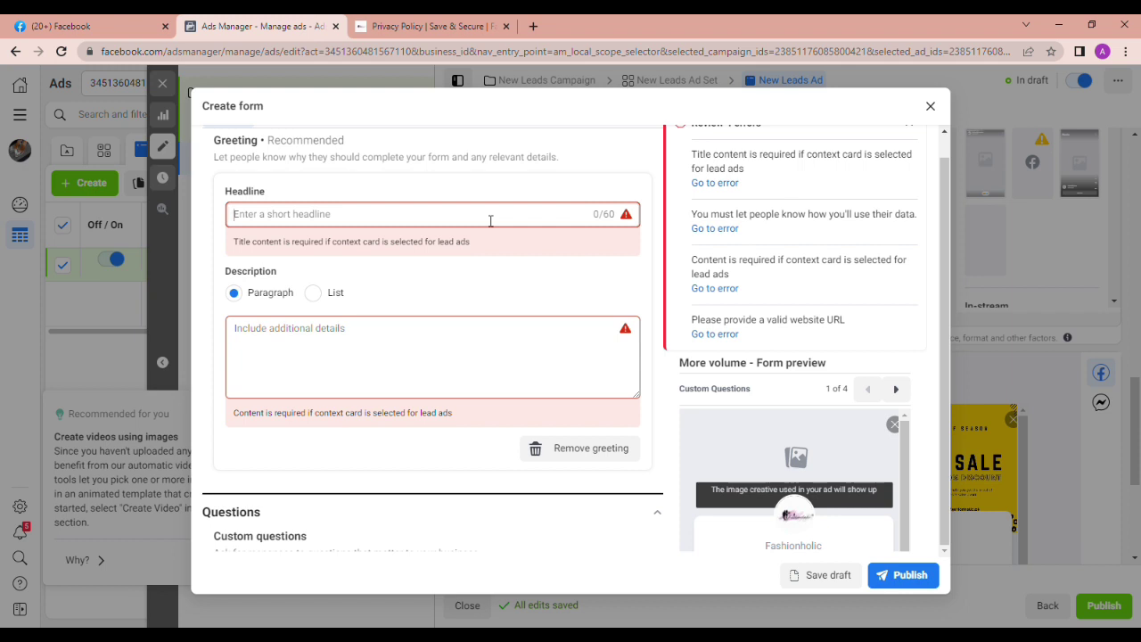
Enter "Big Discount Upto 50%" as the headline of the form's greeting.
type("Big")
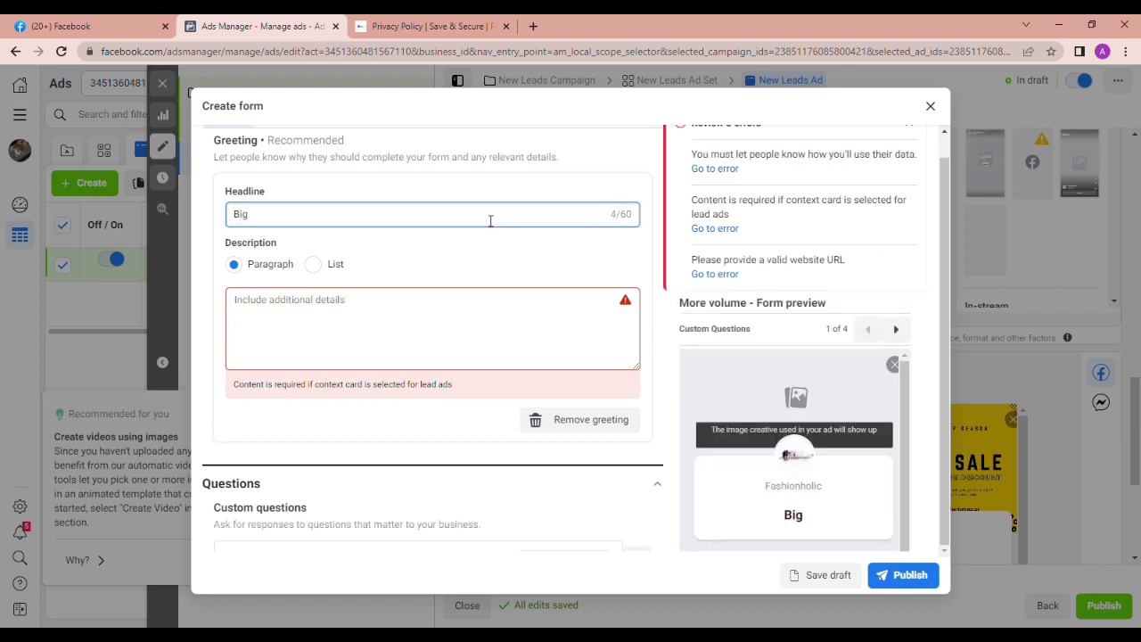
type(" Discount ")
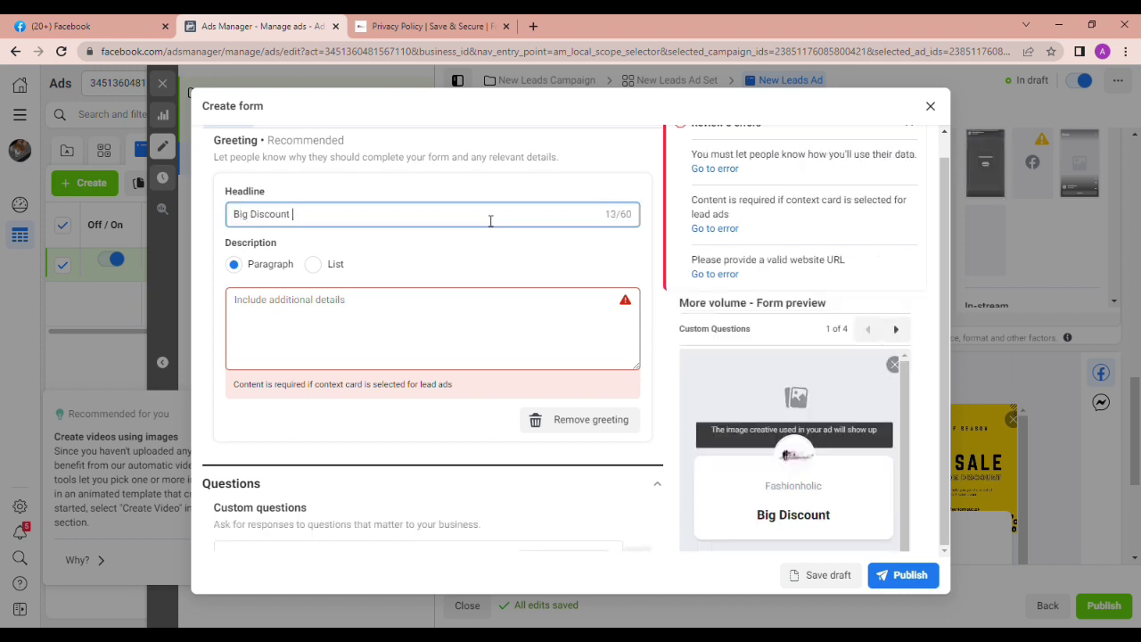
type("50")
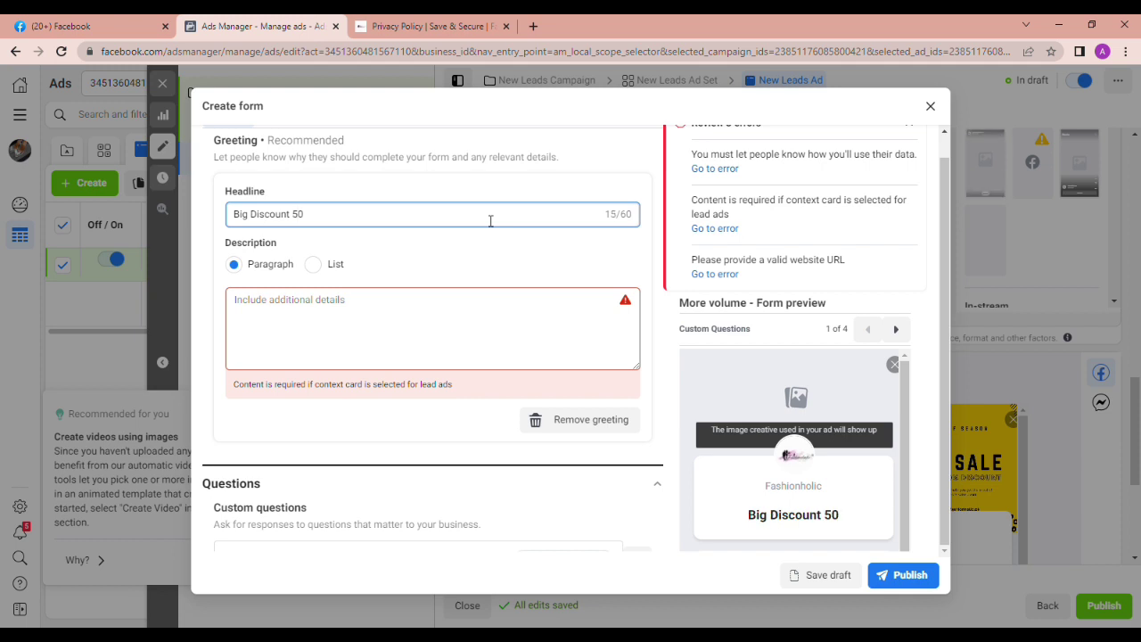
key("BackSpace")
key("BackSpace")
type("u")
key("BackSpace")
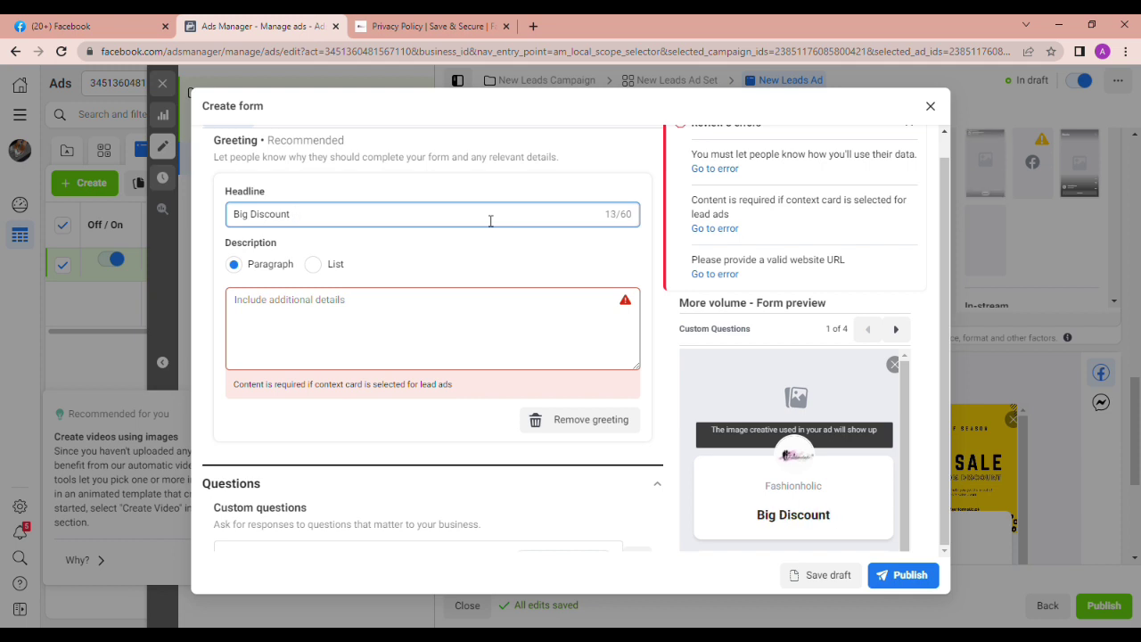
type("Upto")
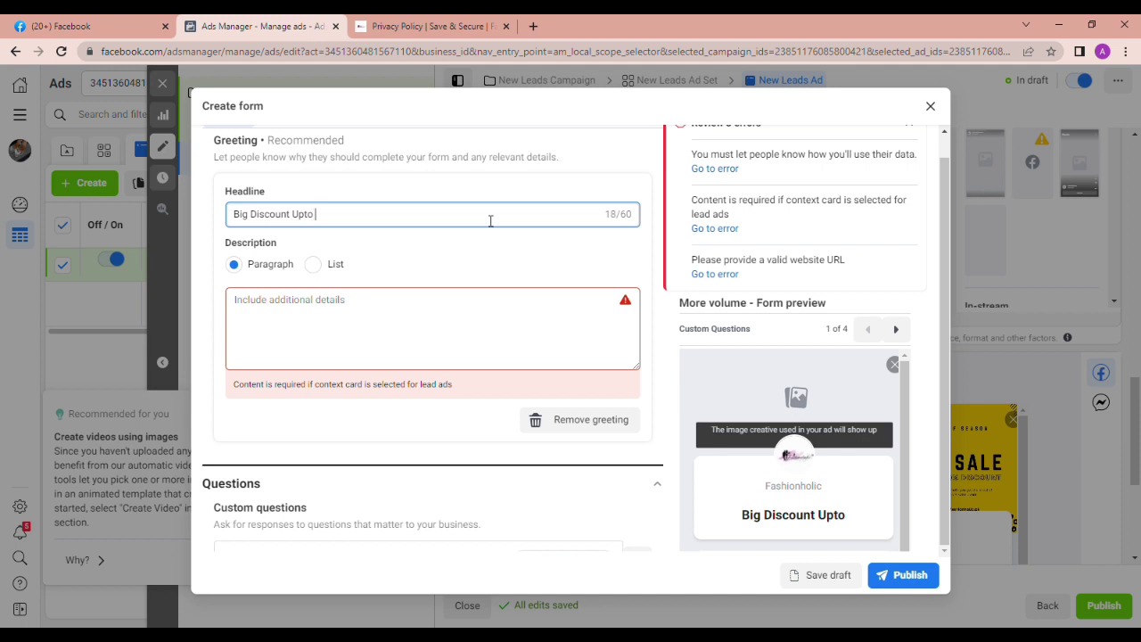
type(" 50%")
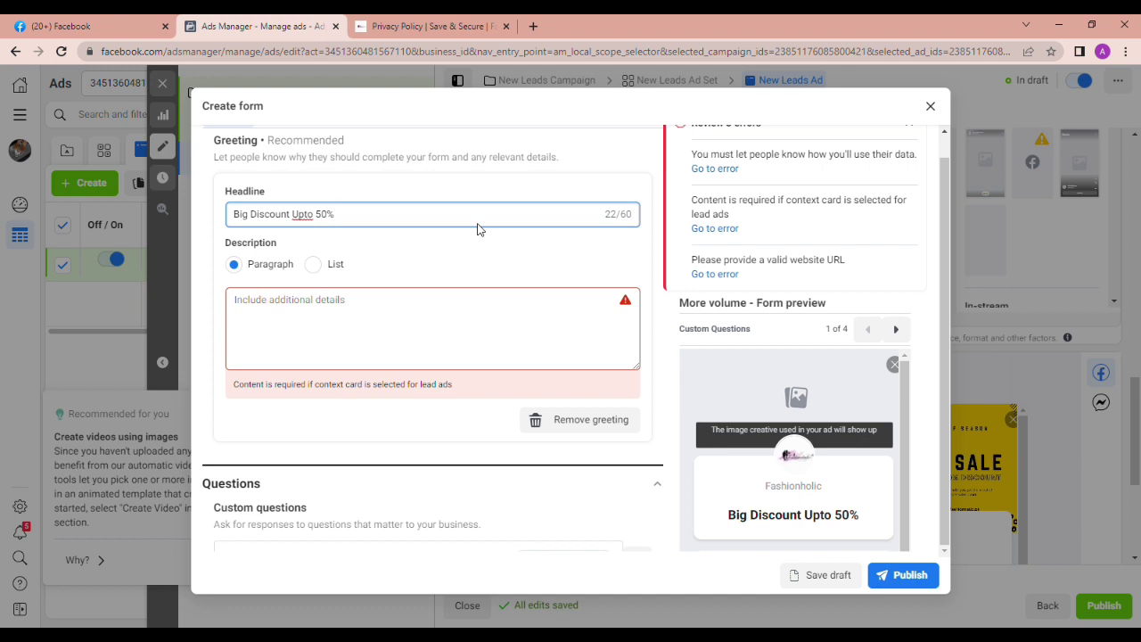
Copy the greeting headline into the greeting's paragraph description, followed by a blank line.
left_click(340, 308)
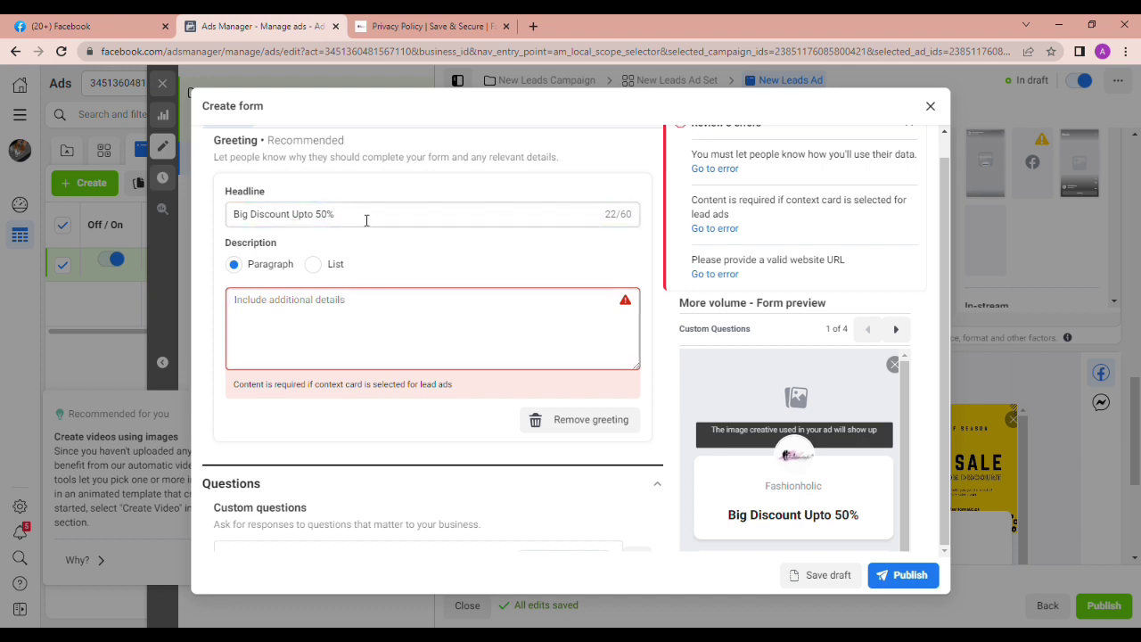
triple_click(366, 219)
key("ctrl+c")
left_click(346, 306)
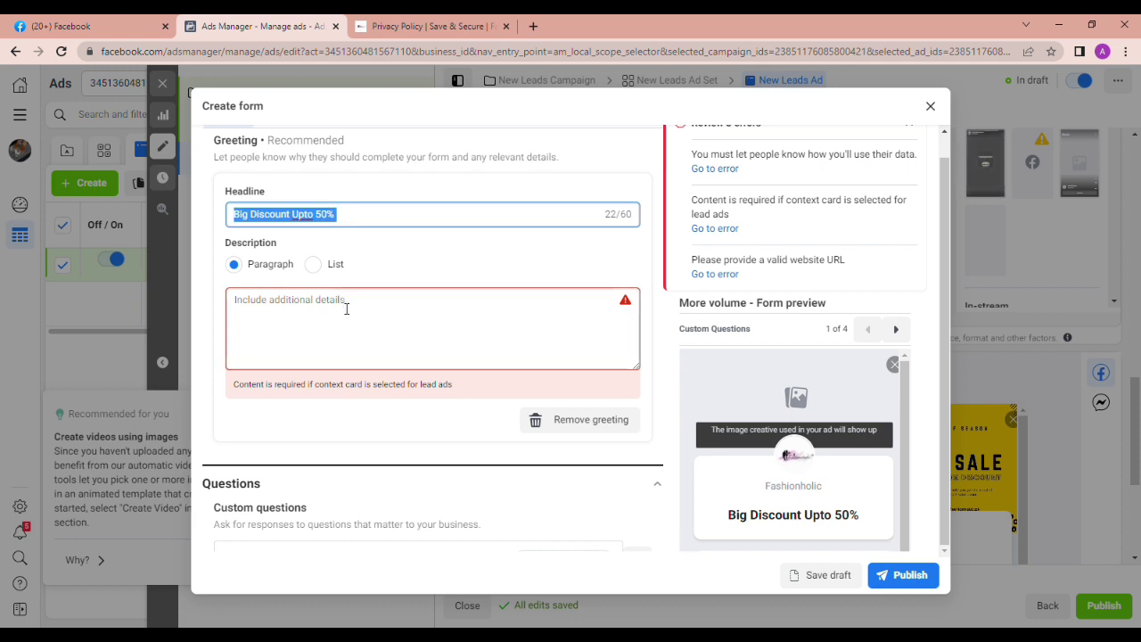
key("ctrl+v")
key("Return")
key("Return")
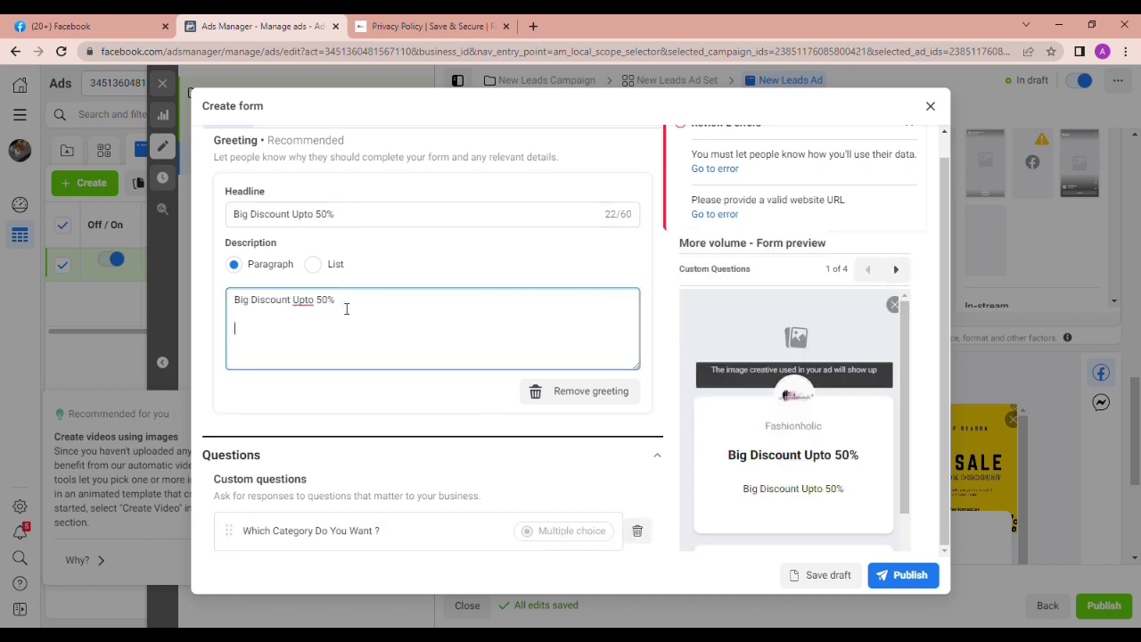
Add the lines "1.Free Delivery" and "2. Allow Open Parcel" to the greeting description.
type("1")
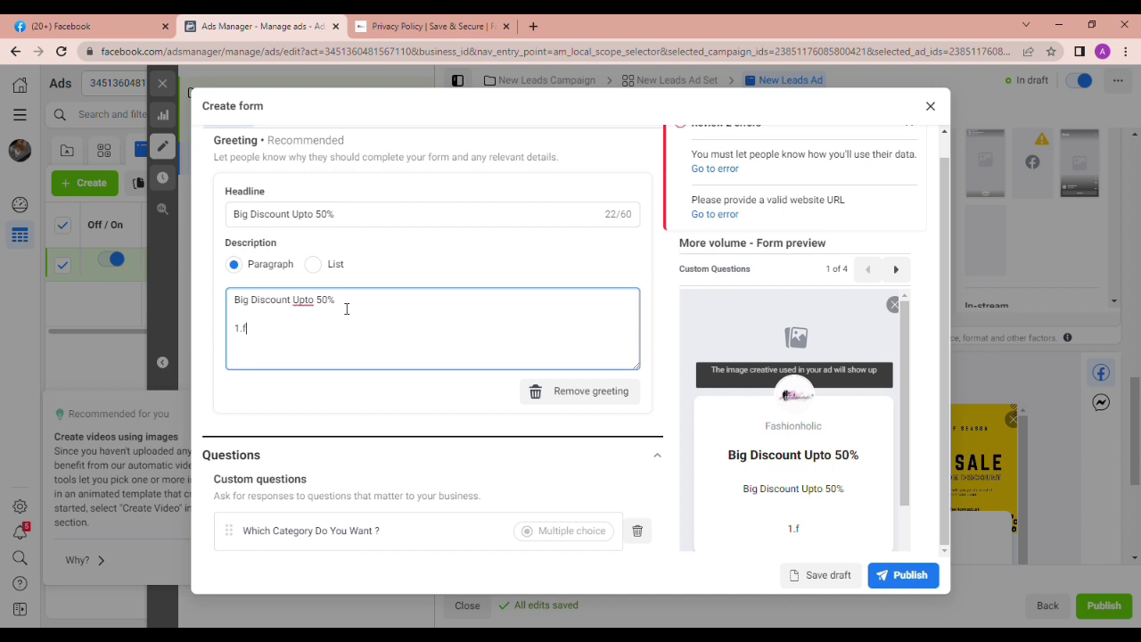
type(".Free Delivery")
key("Return")
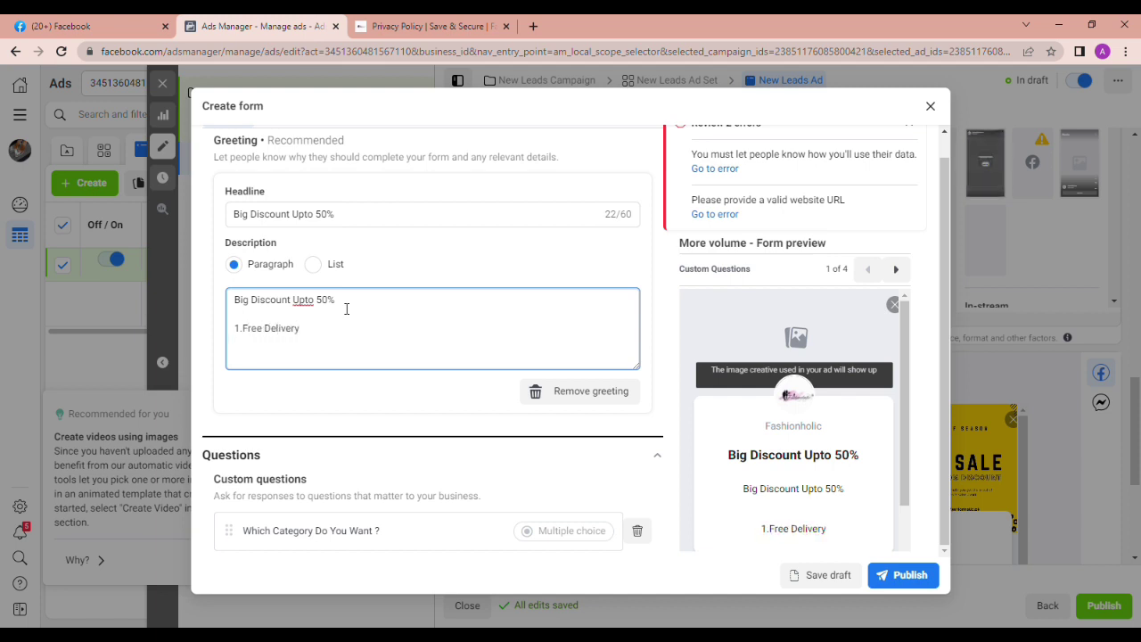
type("2. A")
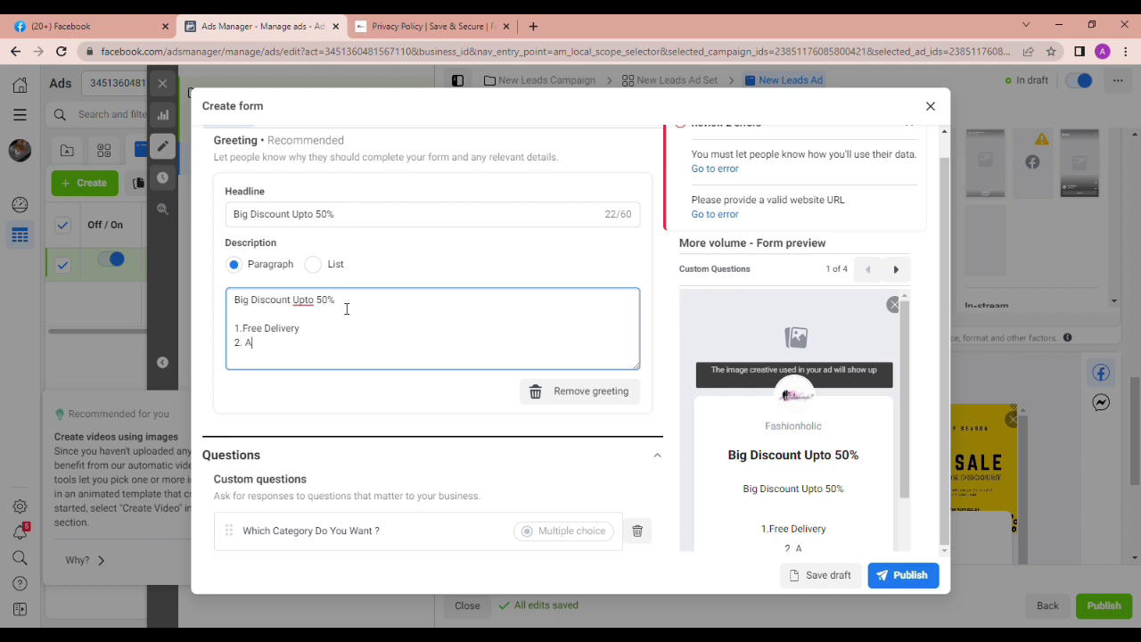
type("llow Open Parcel")
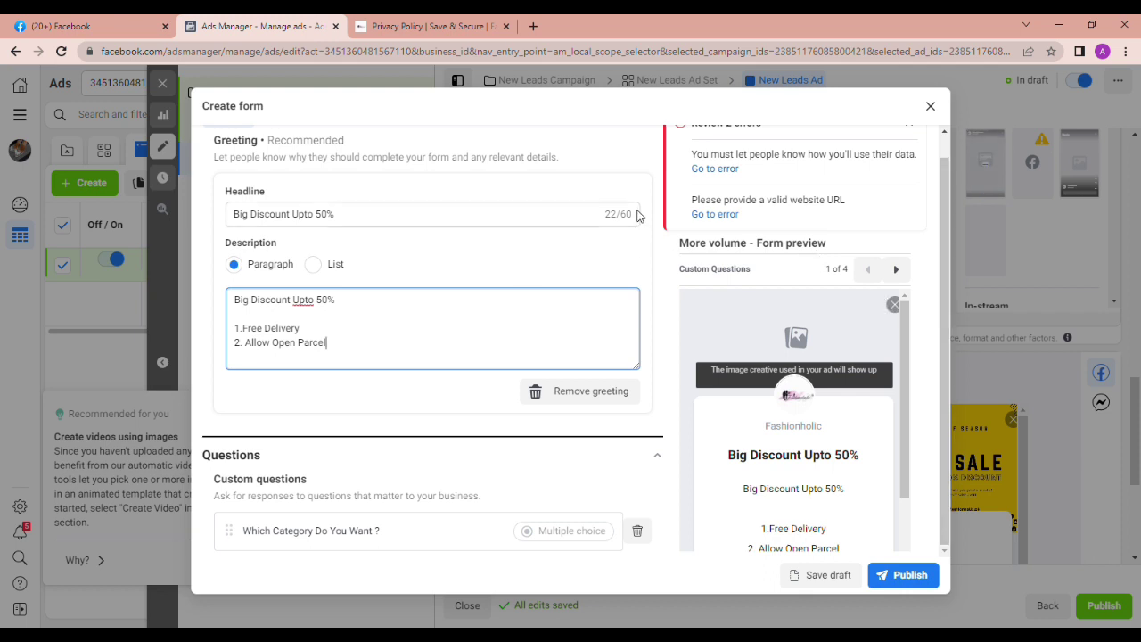
Go to the website URL error in the Completion section, and examine the call-to-action button options, keeping View website.
left_click(717, 215)
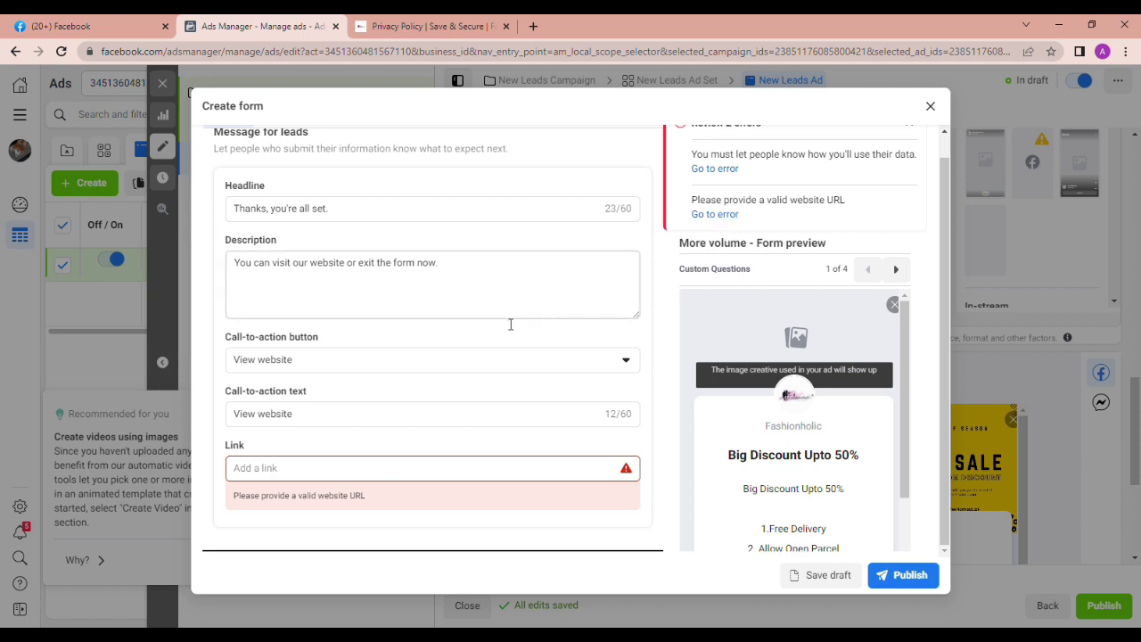
left_click(352, 467)
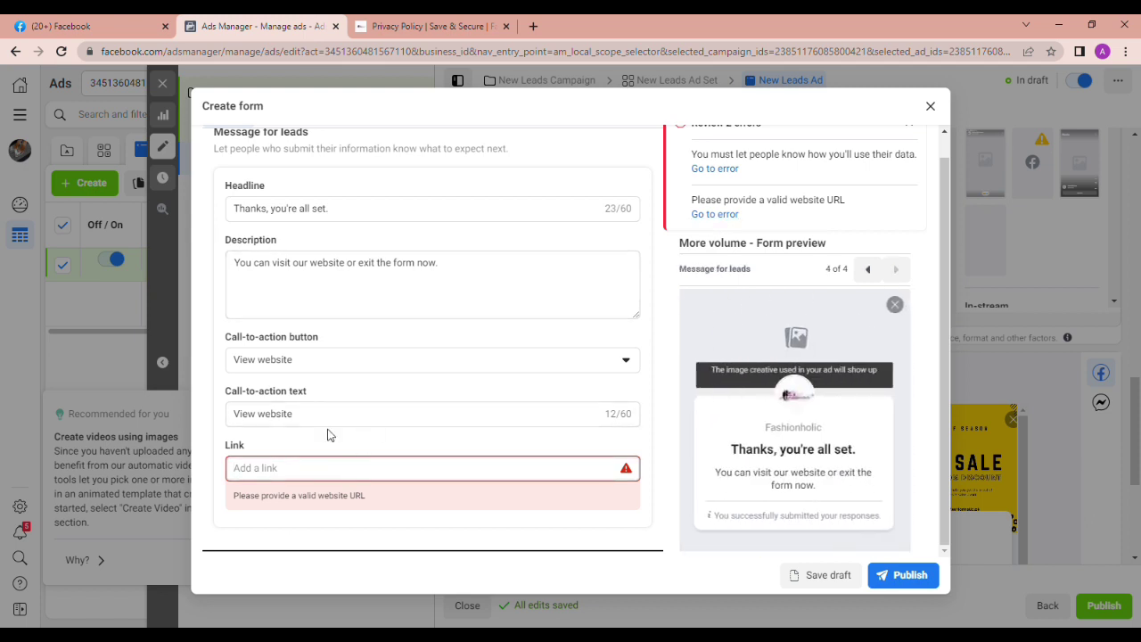
left_click(350, 362)
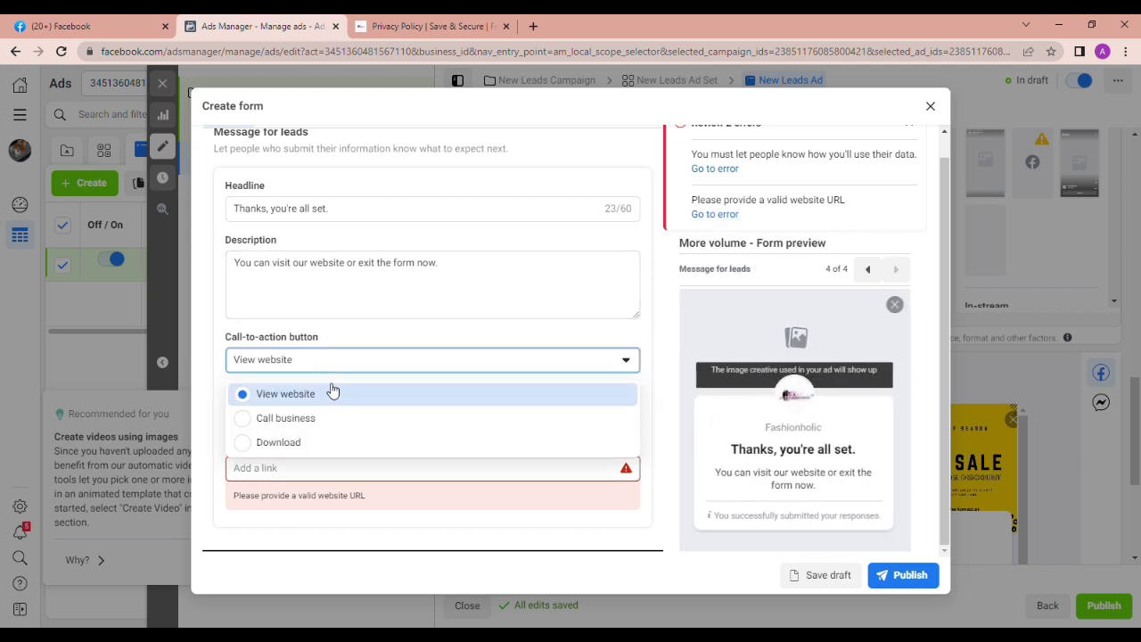
left_click(347, 361)
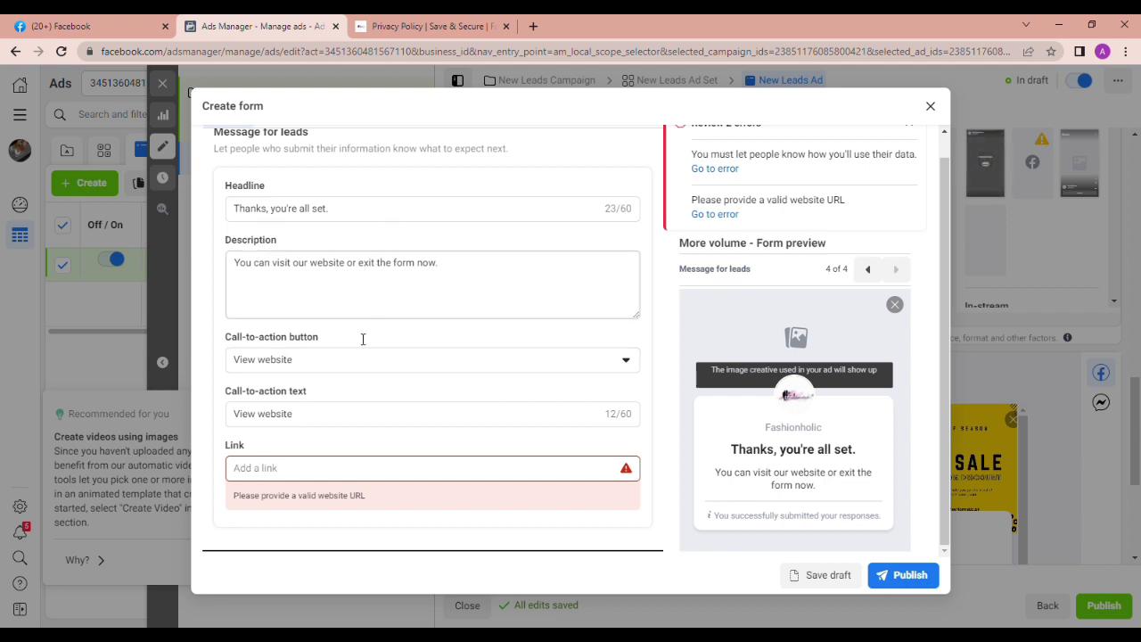
left_click(344, 422)
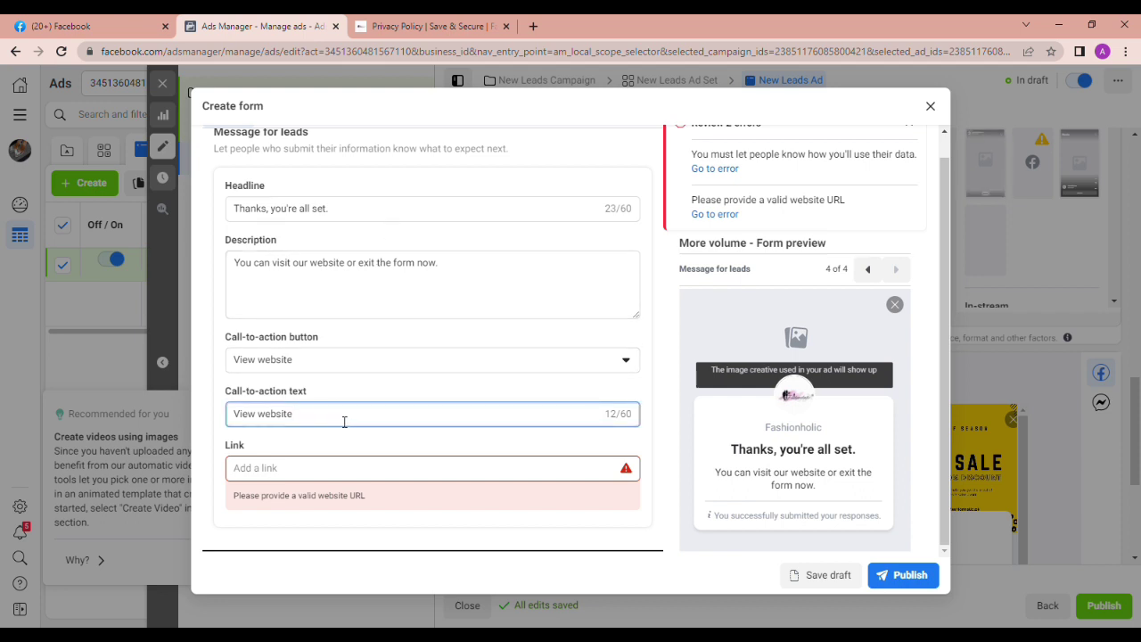
left_click(332, 470)
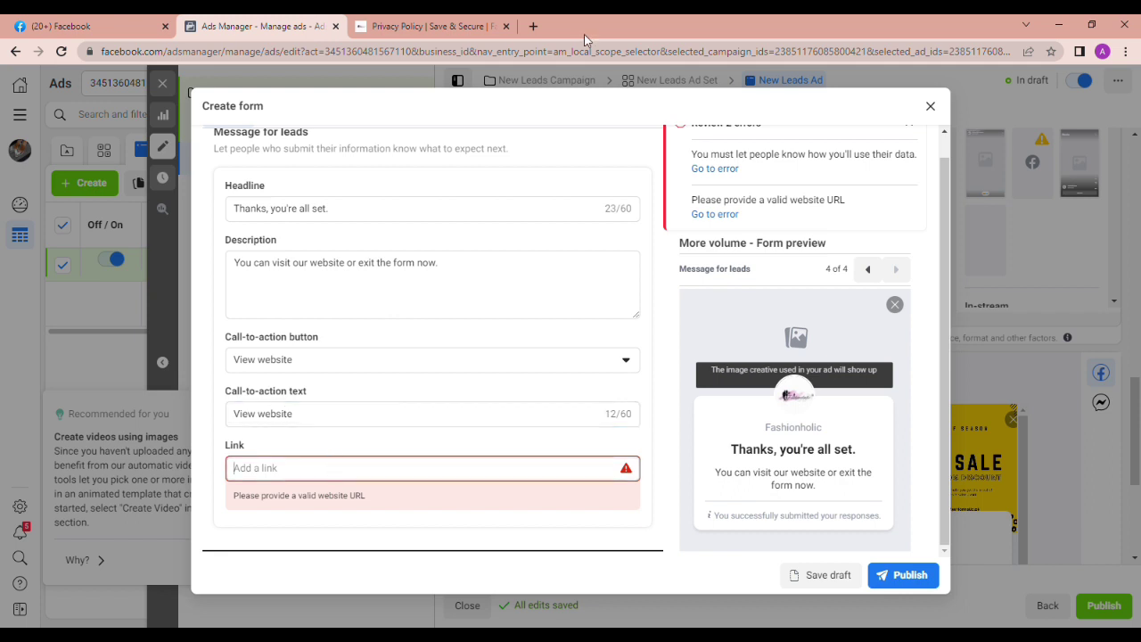
left_click(479, 19)
left_click(334, 134)
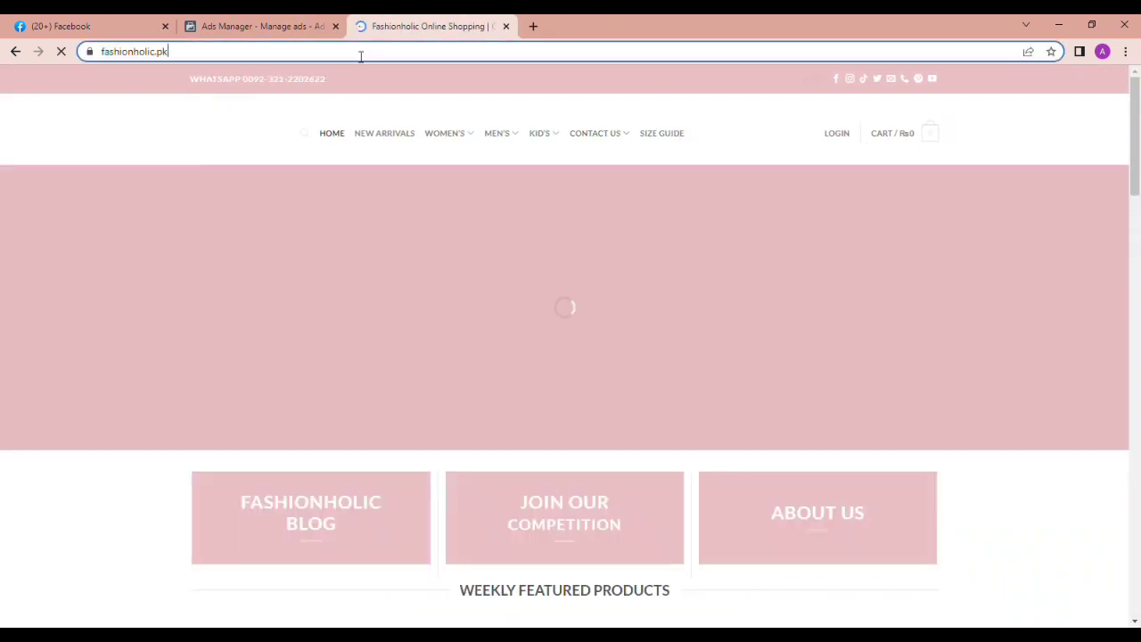
left_click(360, 56)
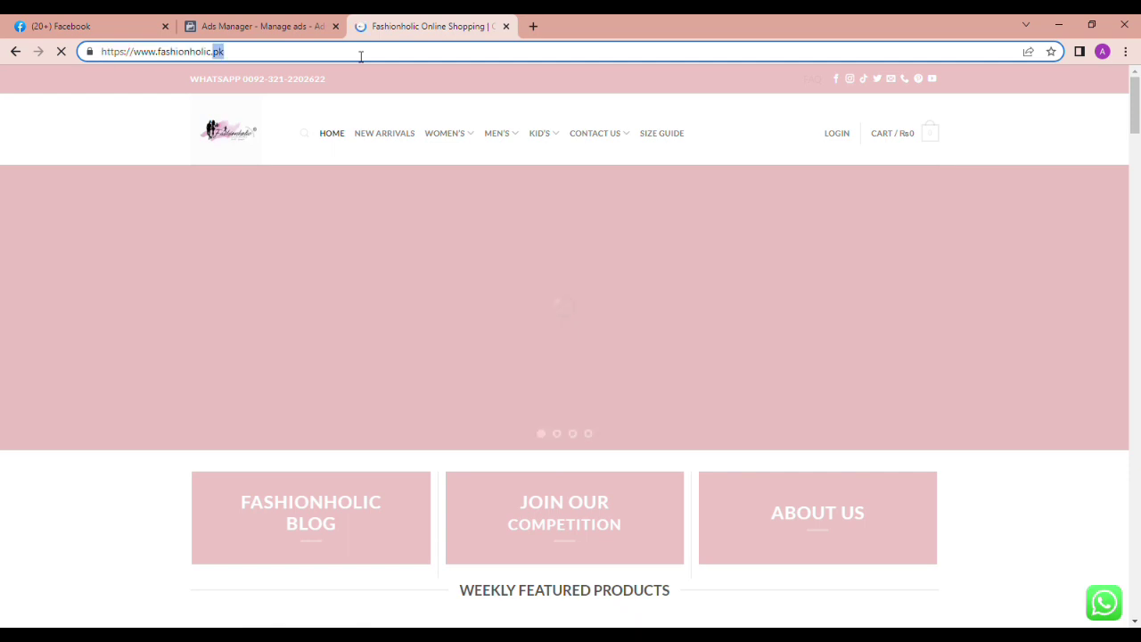
left_click(252, 22)
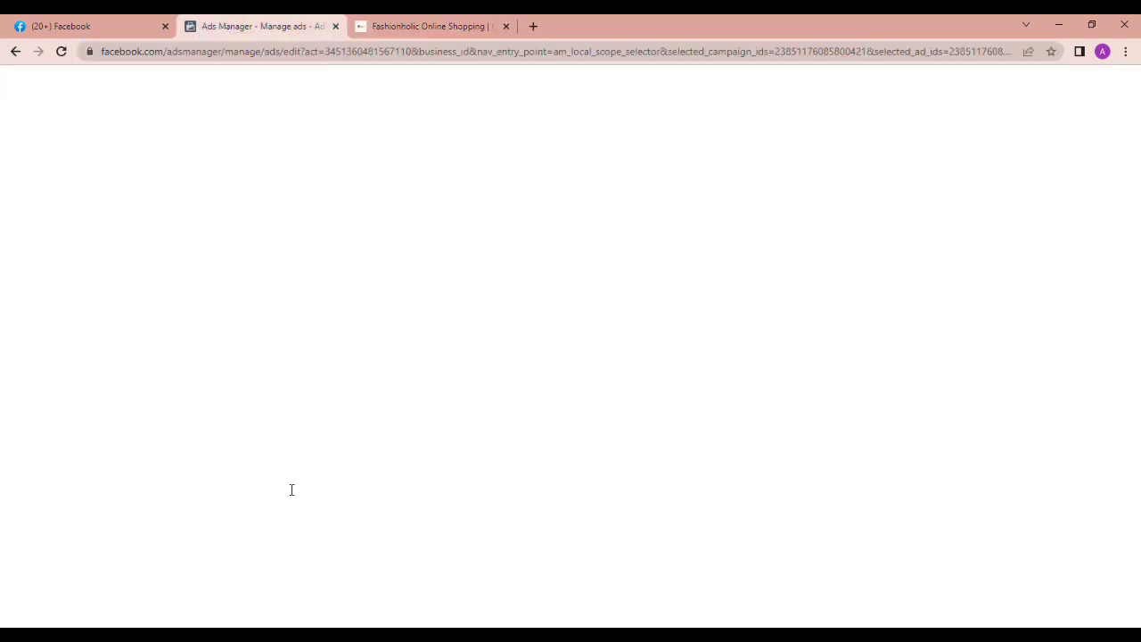
key("ctrl+v")
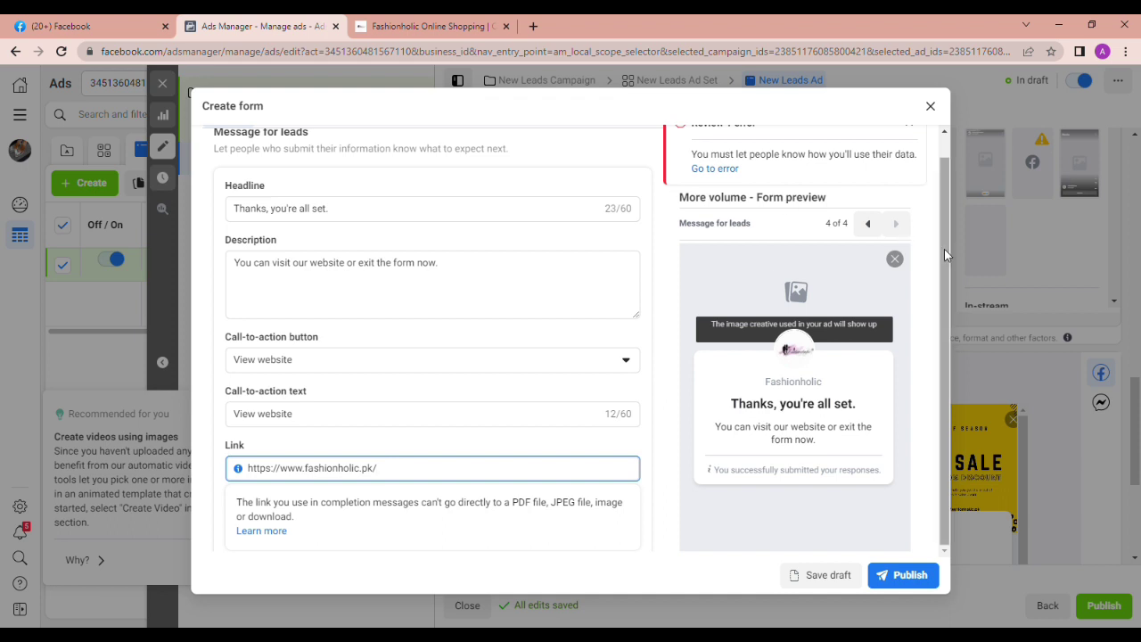
Go to the remaining form error and enter "Please Send Details To Avail Discount" as the message above the requested contact information.
scroll(945, 249, "up", 2)
left_click(731, 193)
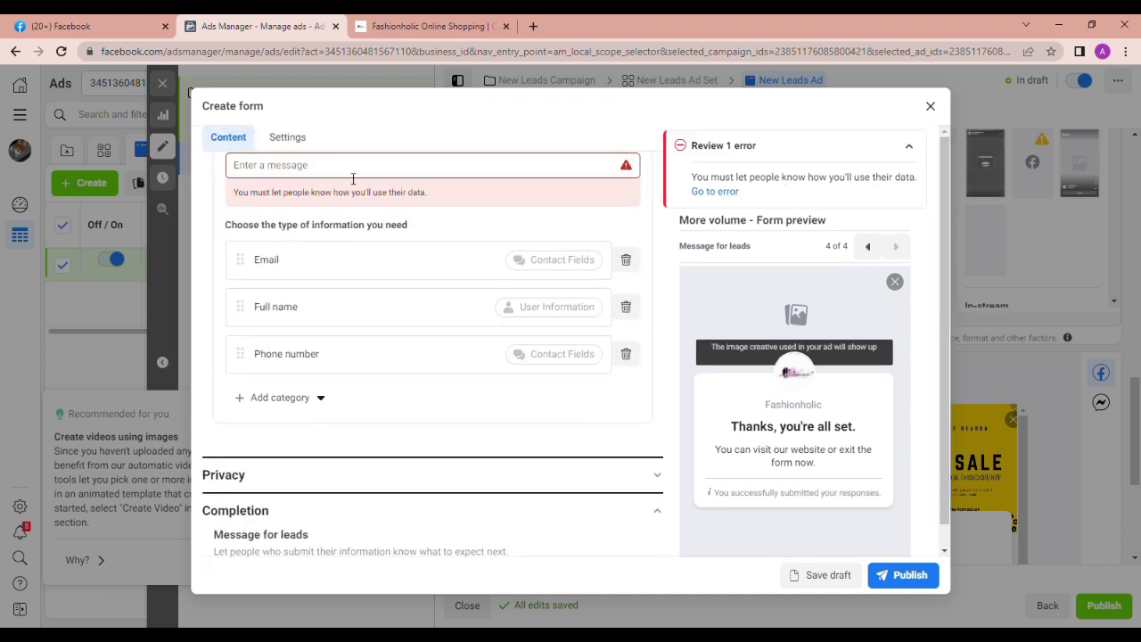
left_click(353, 171)
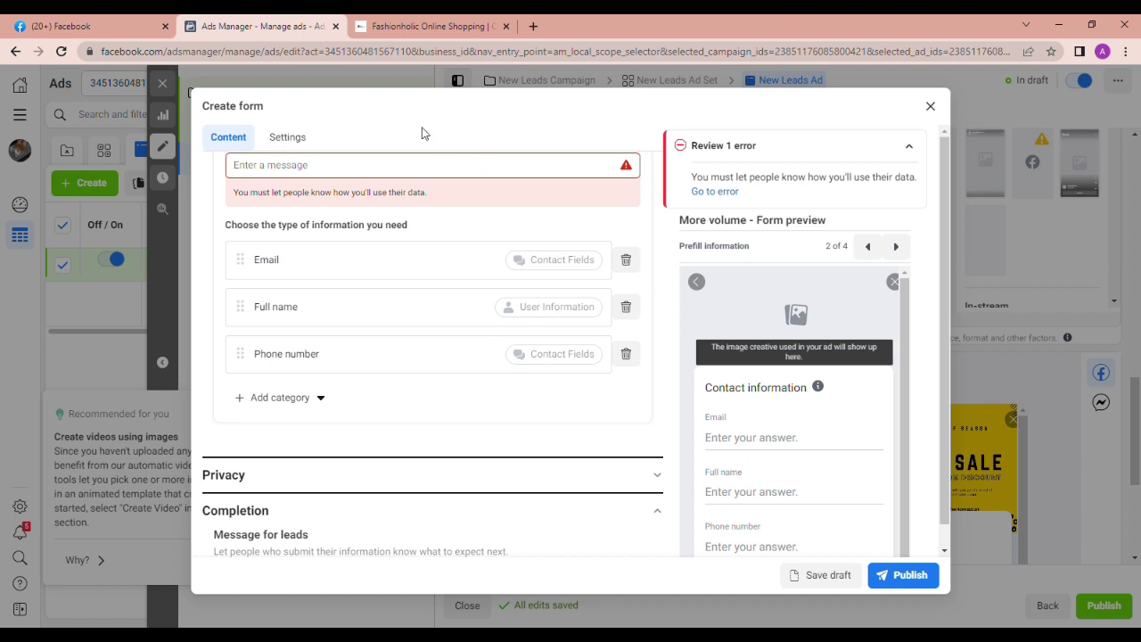
left_click(390, 174)
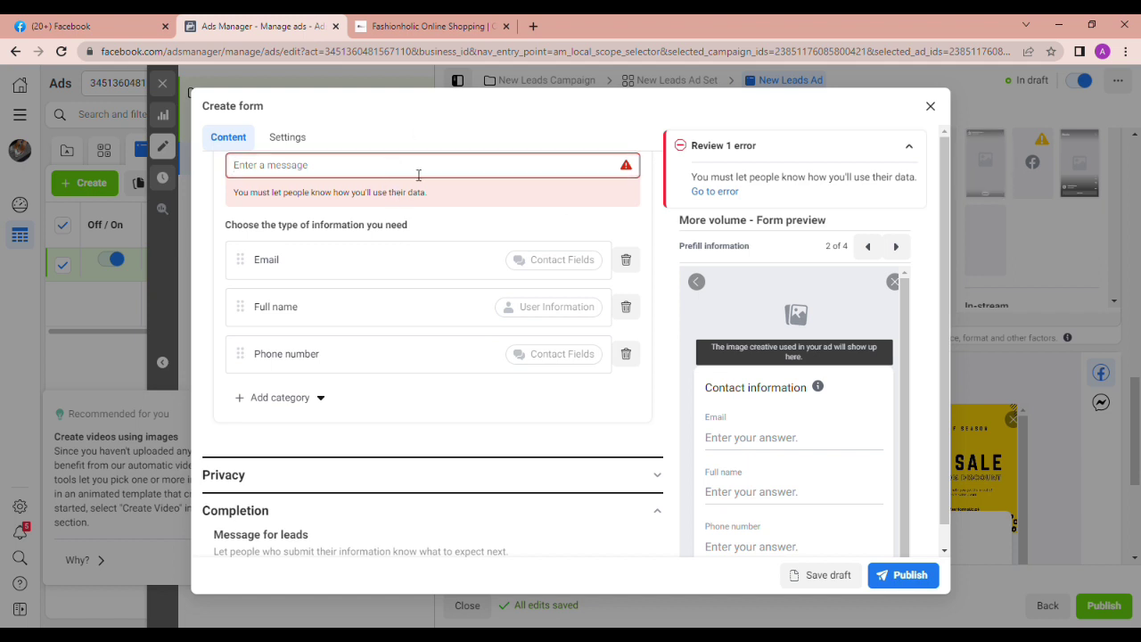
type("Please")
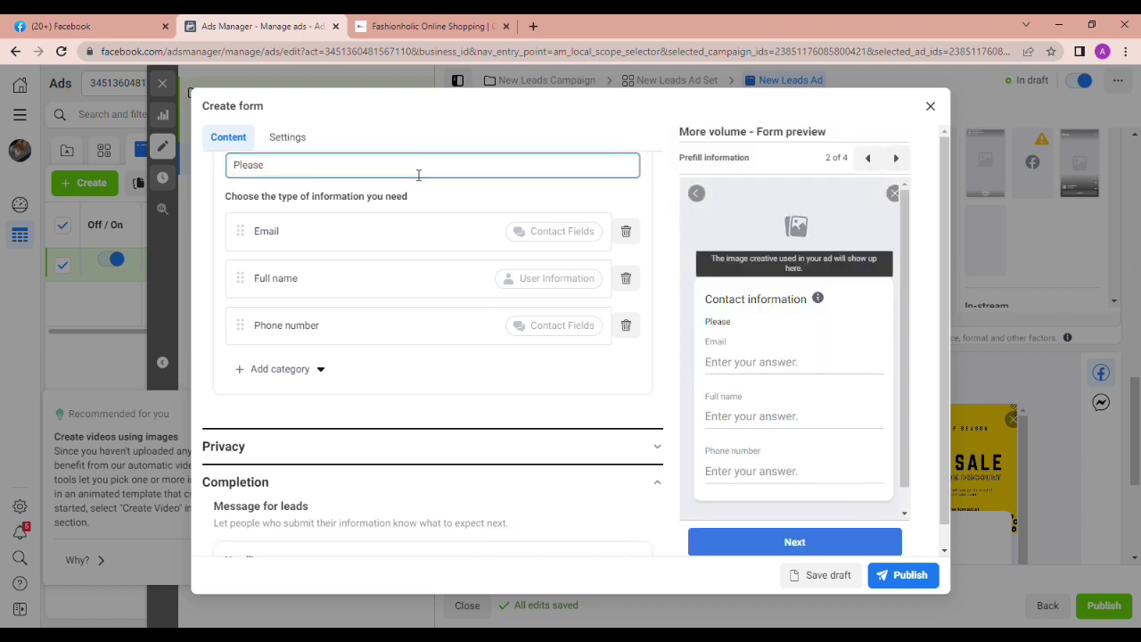
type(" Send De")
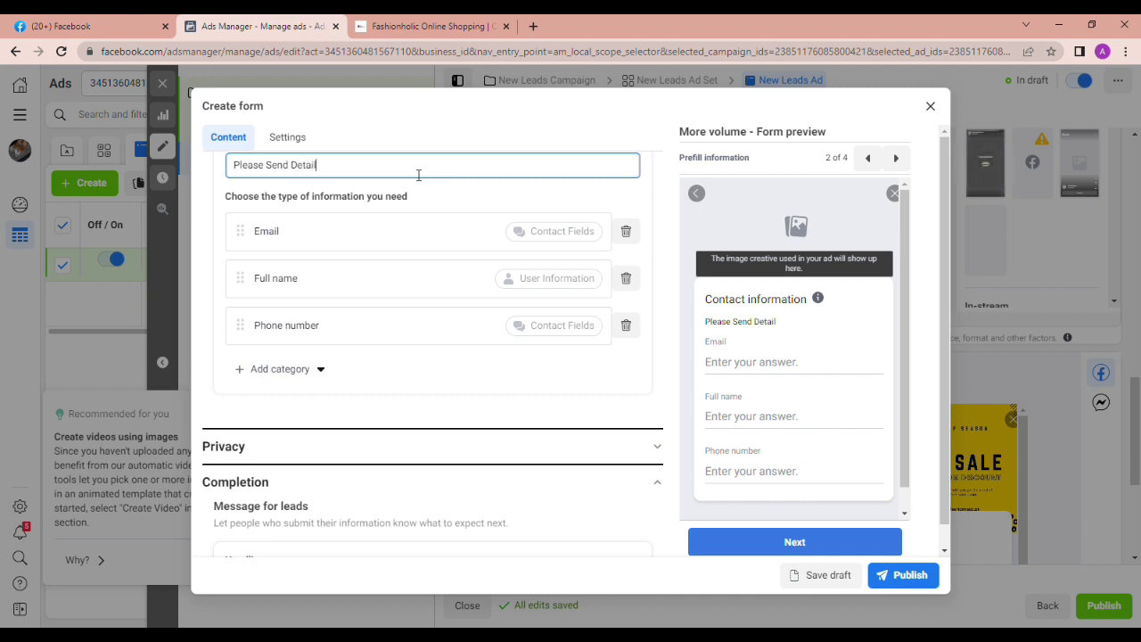
type("tails")
type("To Avail Discount")
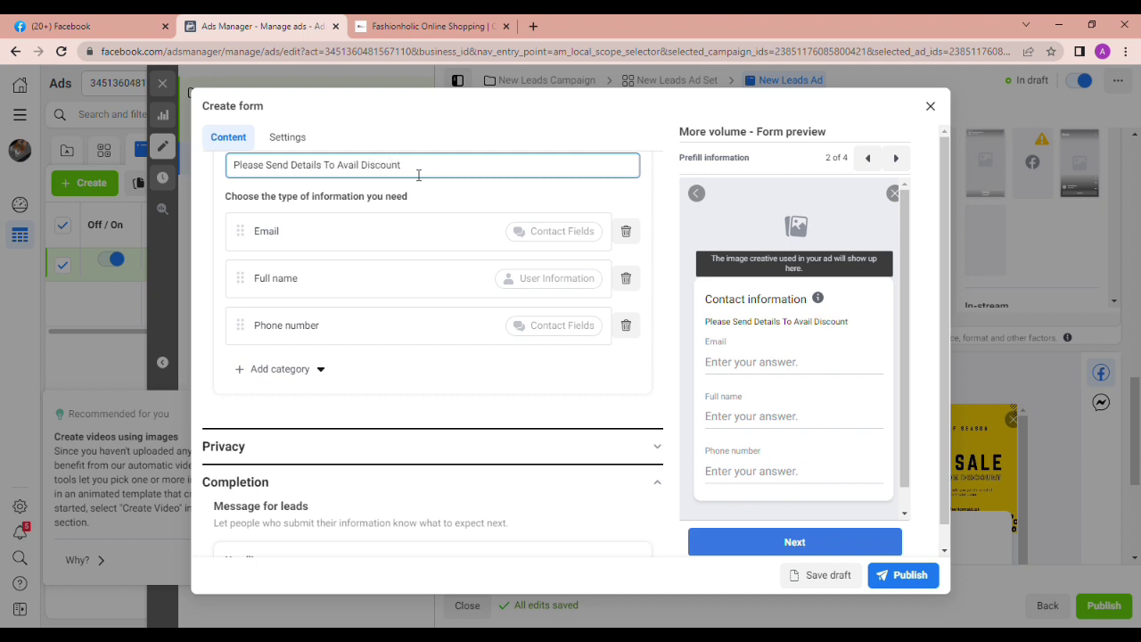
Publish the completed instant form and go through the ad's remaining settings down to the Tracking section.
left_click(888, 584)
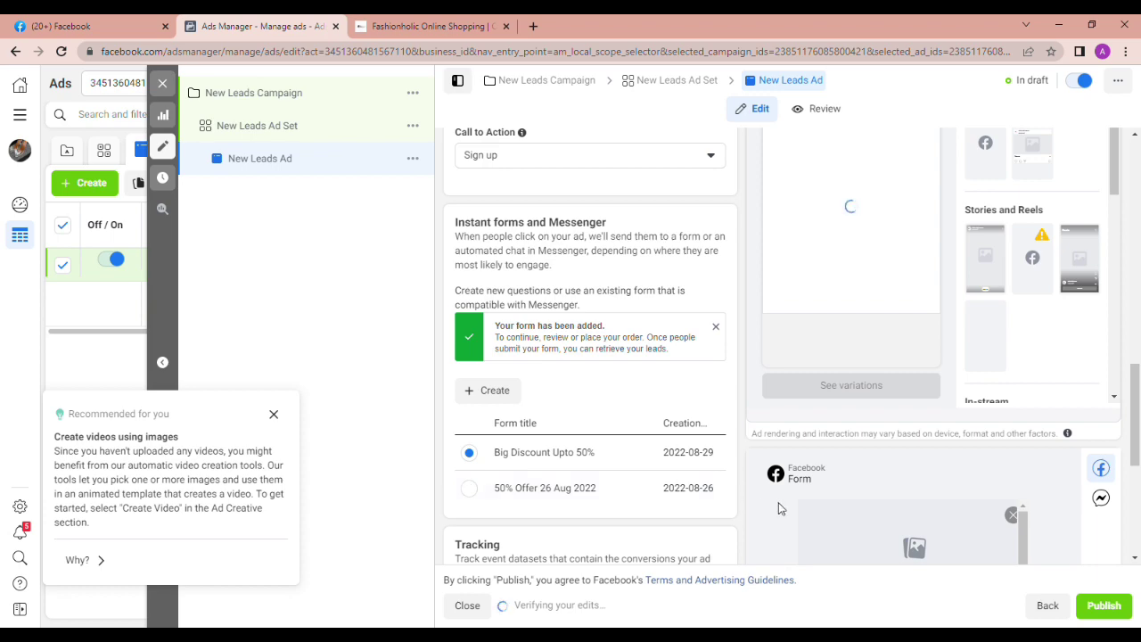
scroll(1138, 457, "down", 3)
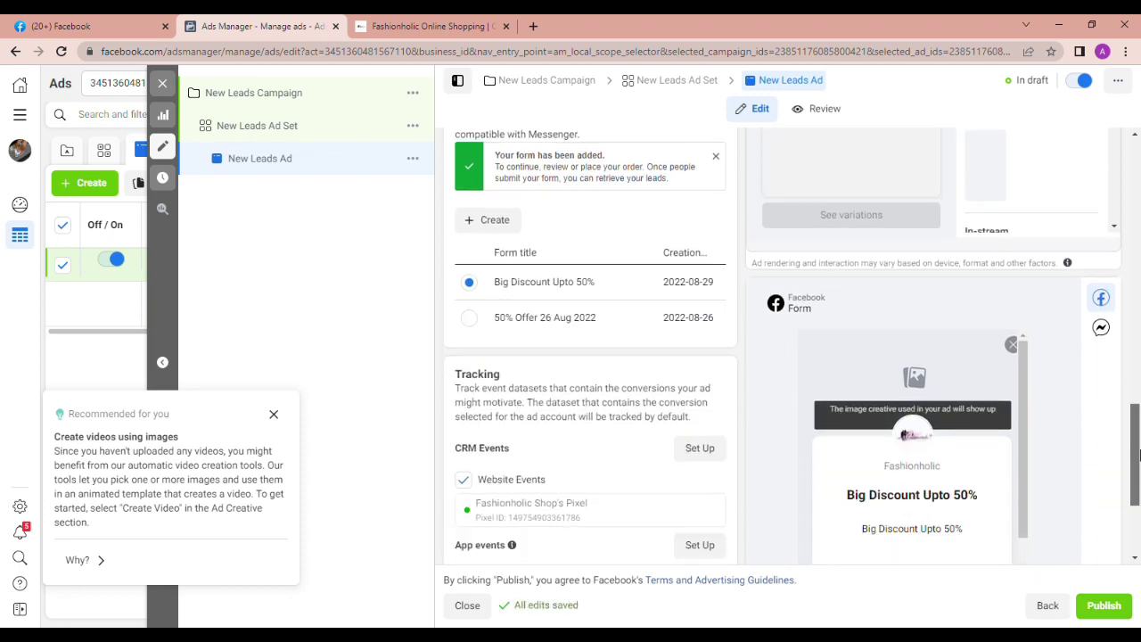
left_click_drag(1138, 456, 1134, 499)
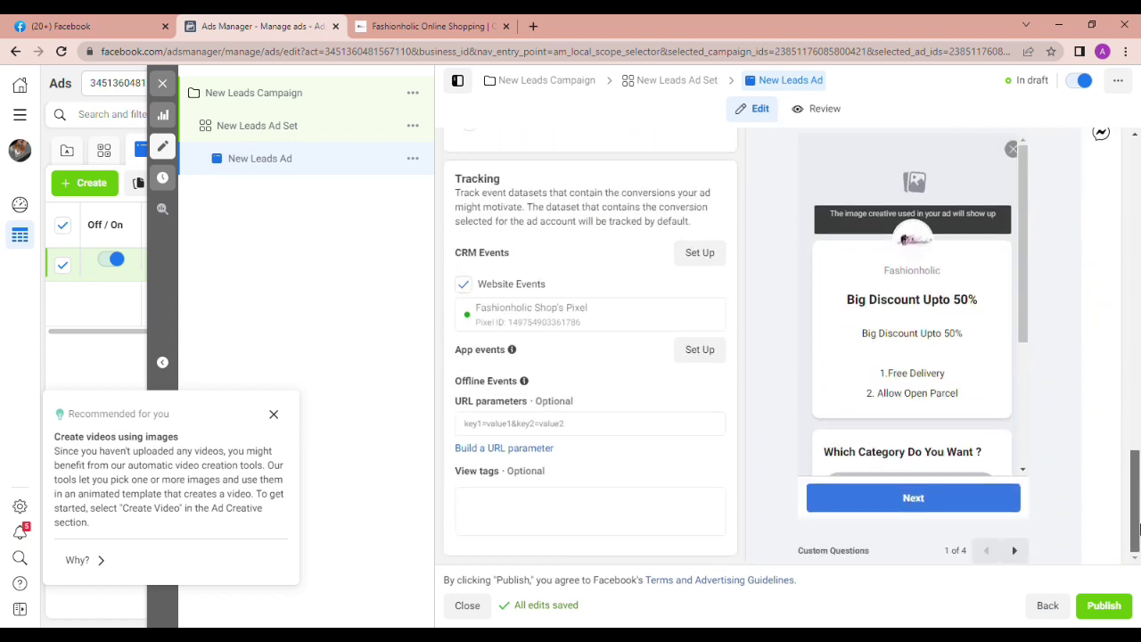